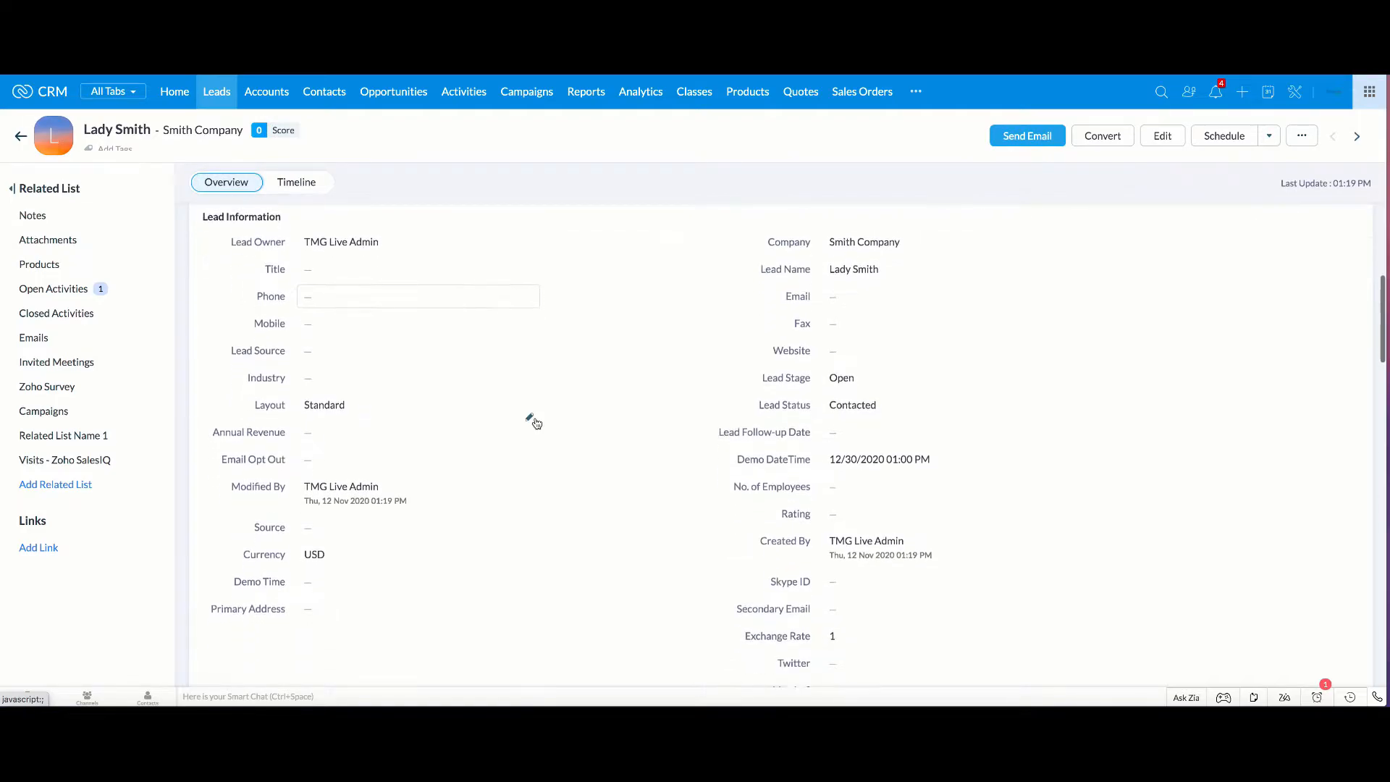
Start converting the Smith Company lead and include a new opportunity for the account.
scroll(537, 423, down, 1)
scroll(537, 424, down, 2)
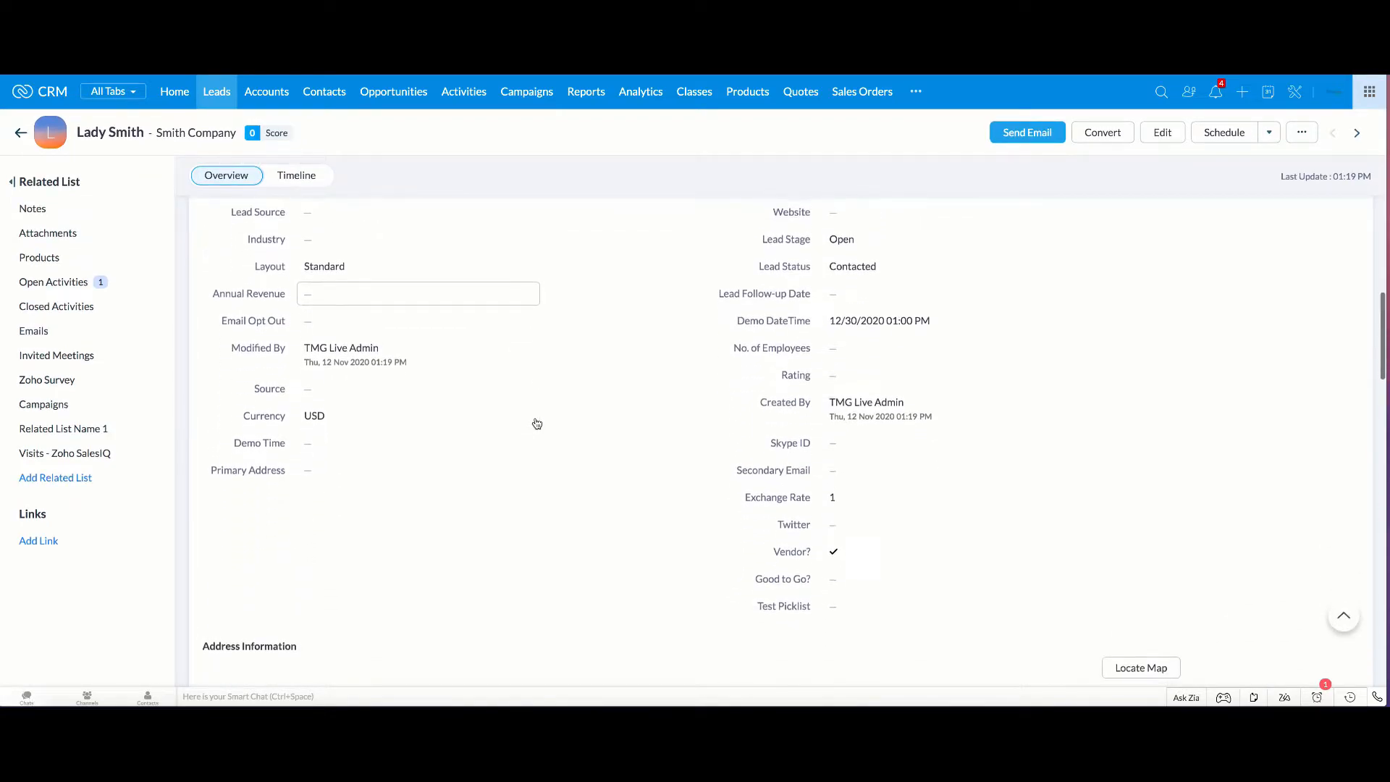
scroll(537, 424, up, 3)
scroll(536, 423, up, 6)
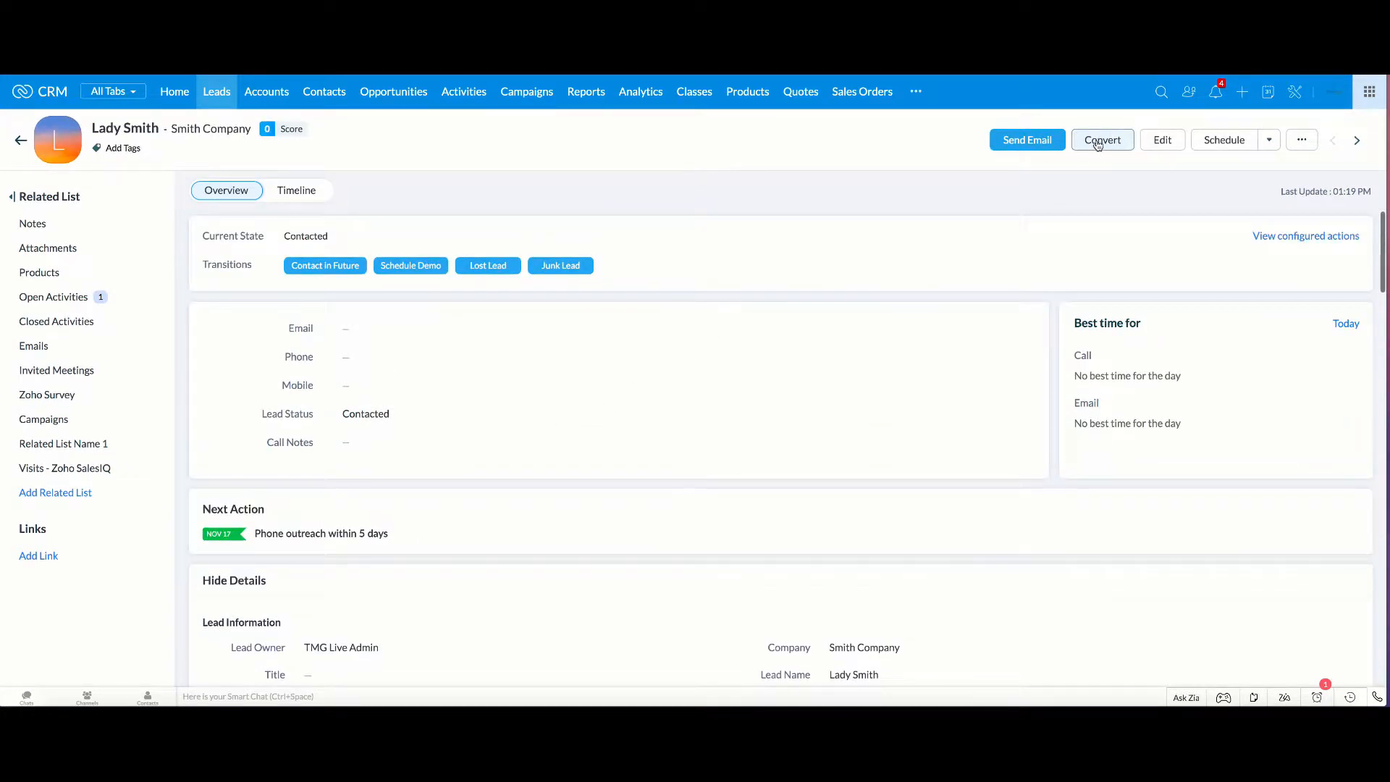
click(1097, 145)
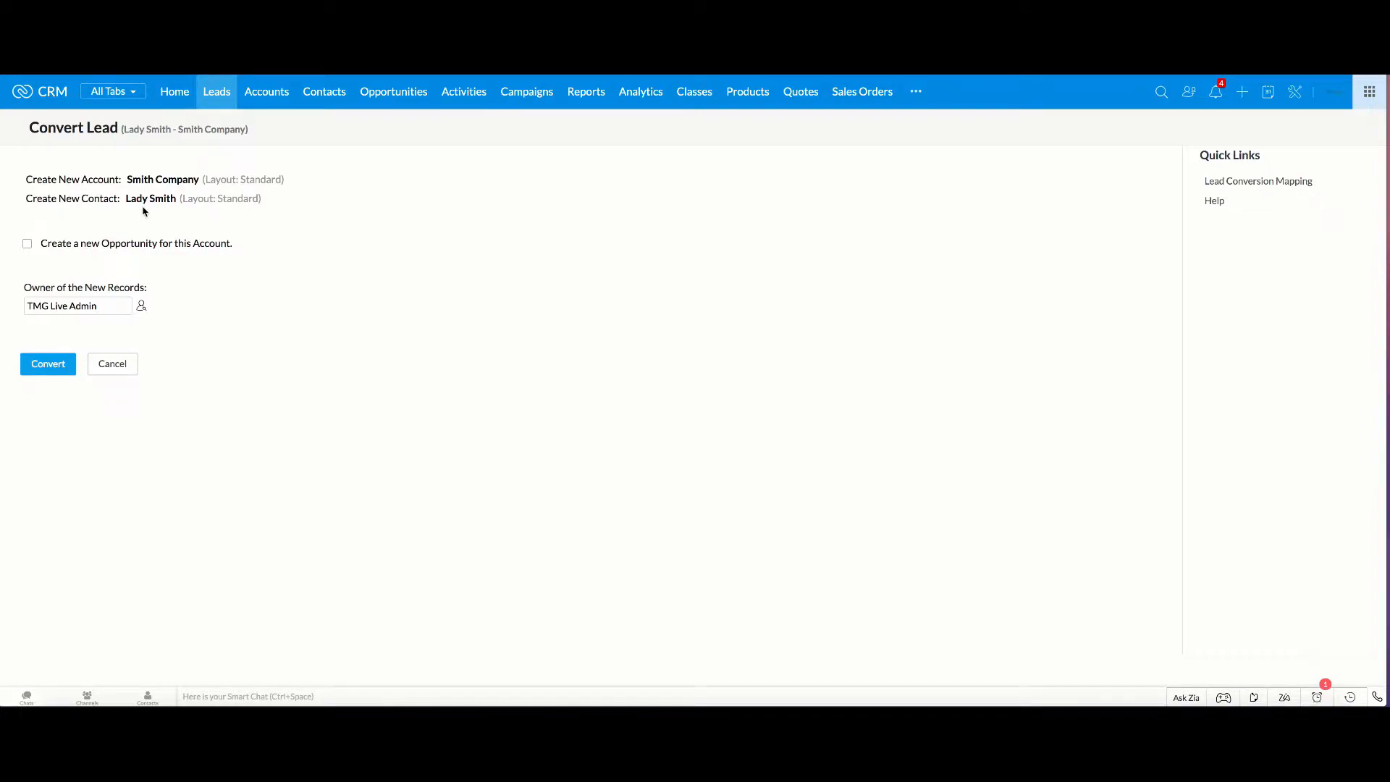
click(27, 246)
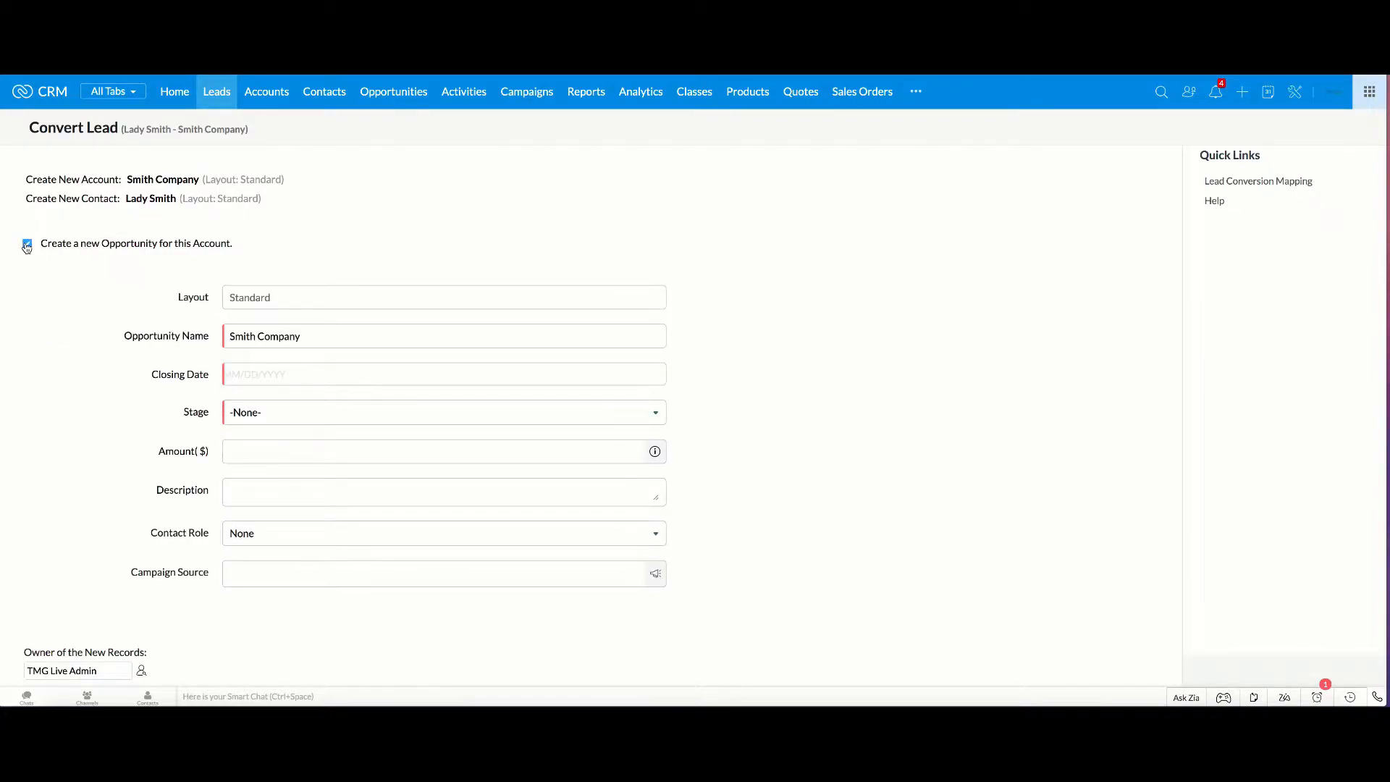
Set the opportunity's closing date to 11/18/2020 and stage to Qualification, and convert the lead.
click(295, 371)
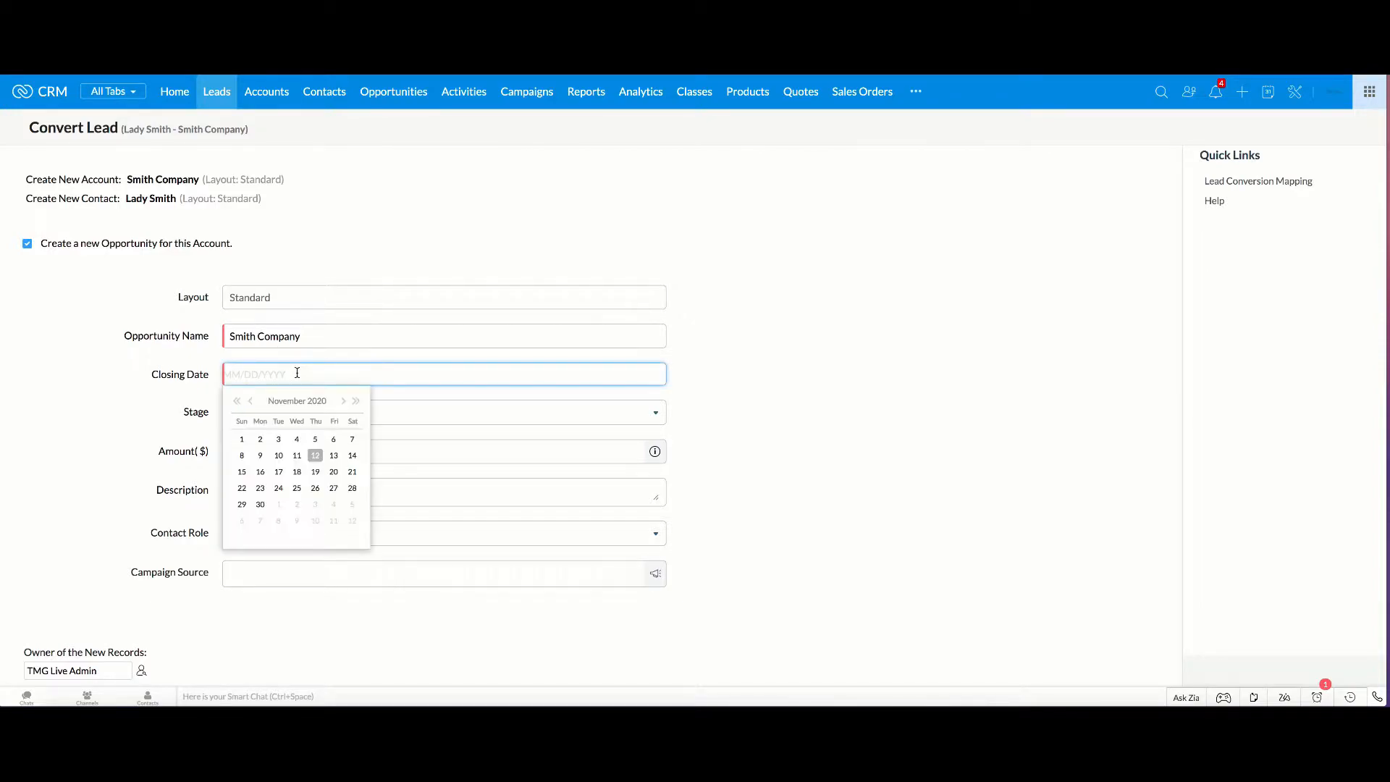
click(297, 472)
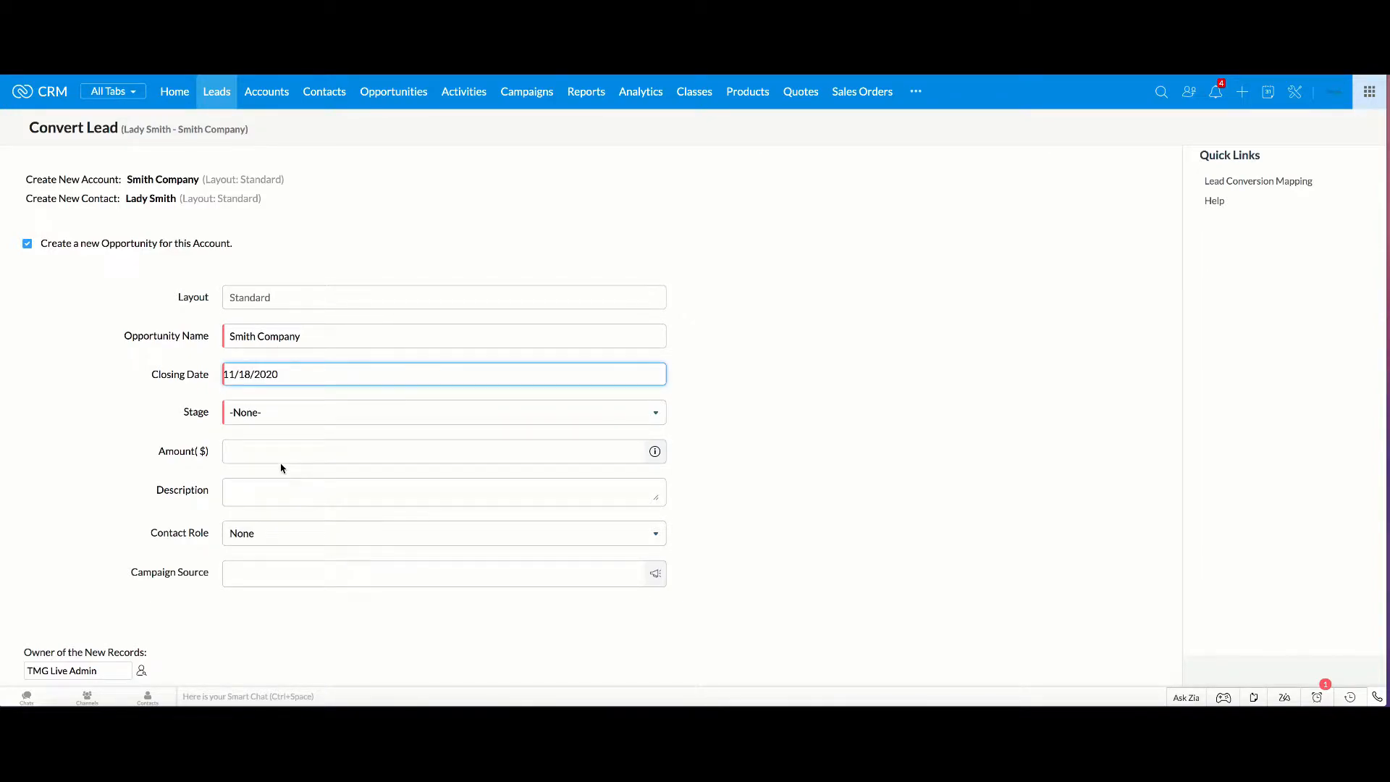
click(285, 413)
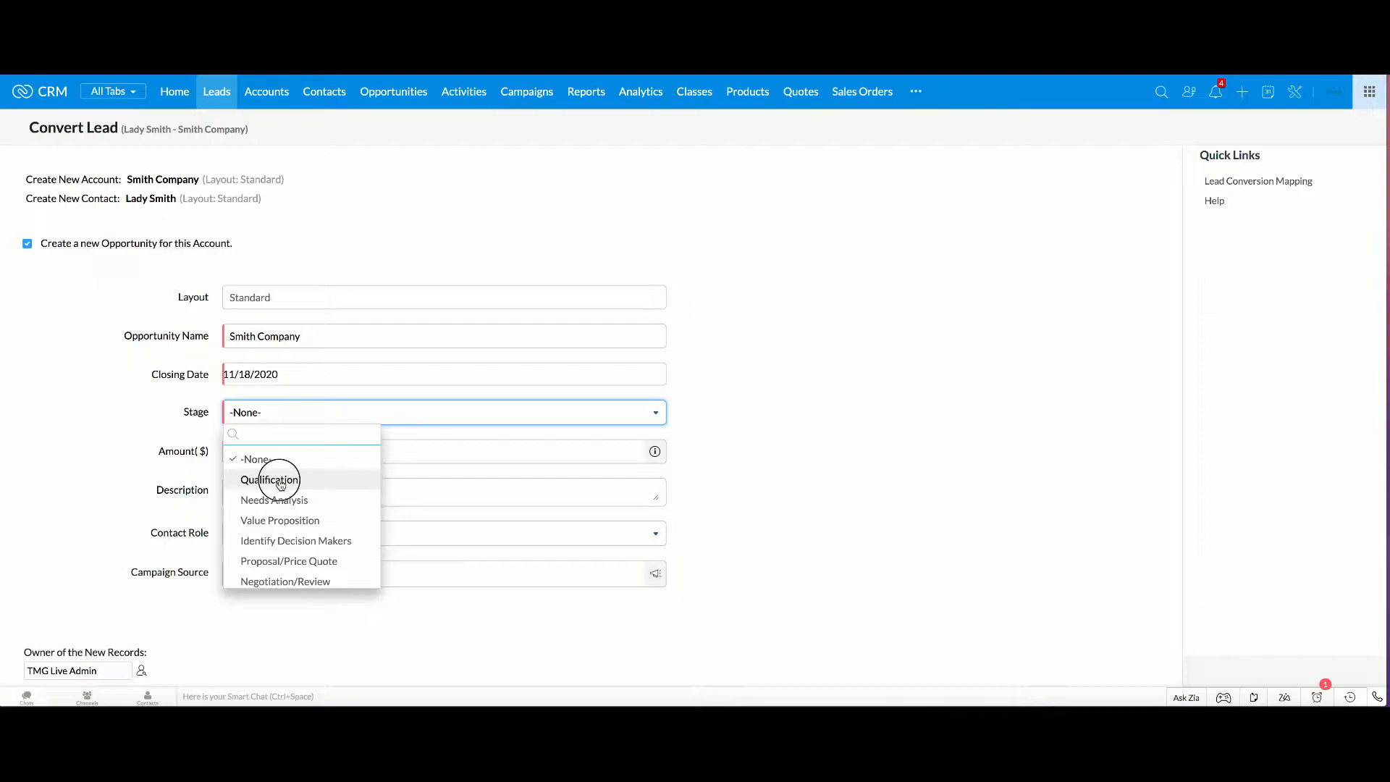
click(275, 479)
scroll(55, 558, down, 1)
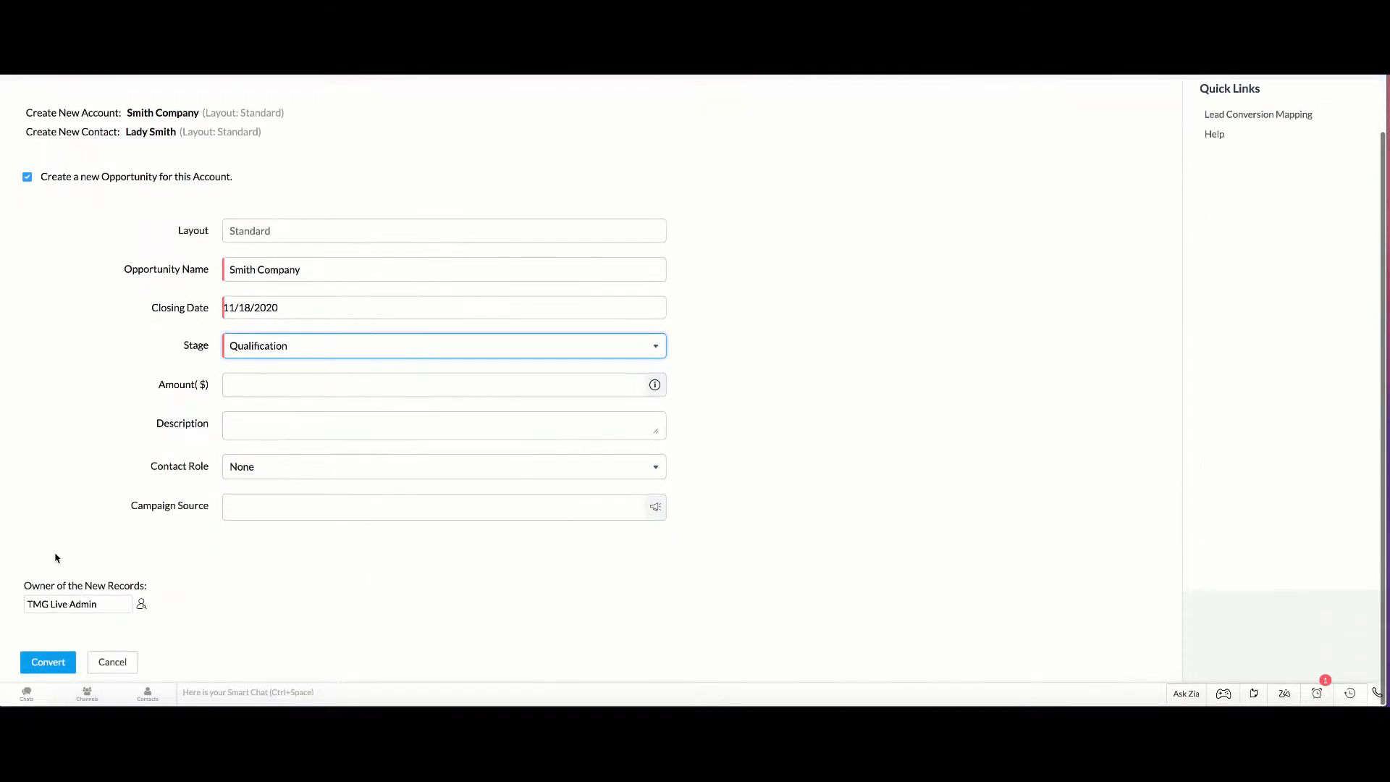
click(48, 667)
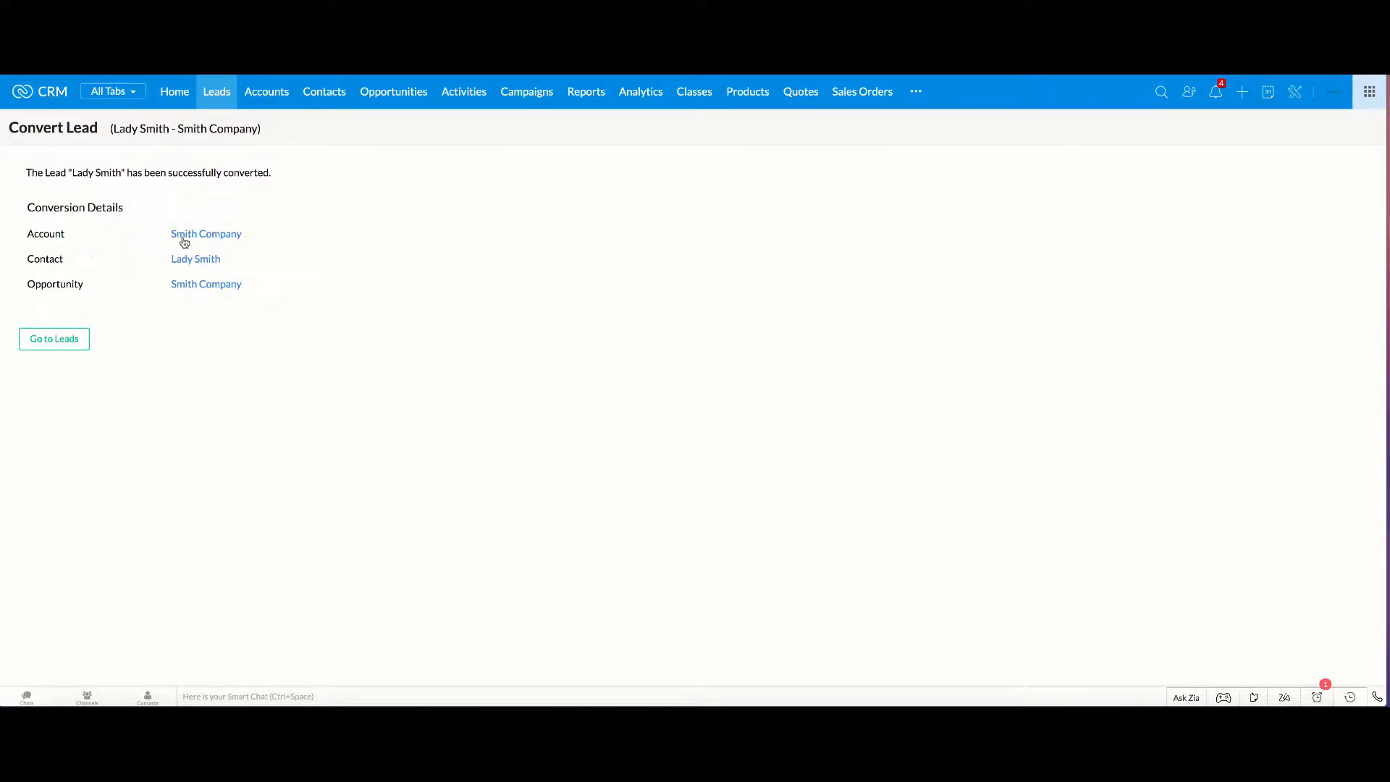
Open the opportunity created by the conversion and examine its opportunity information.
click(200, 283)
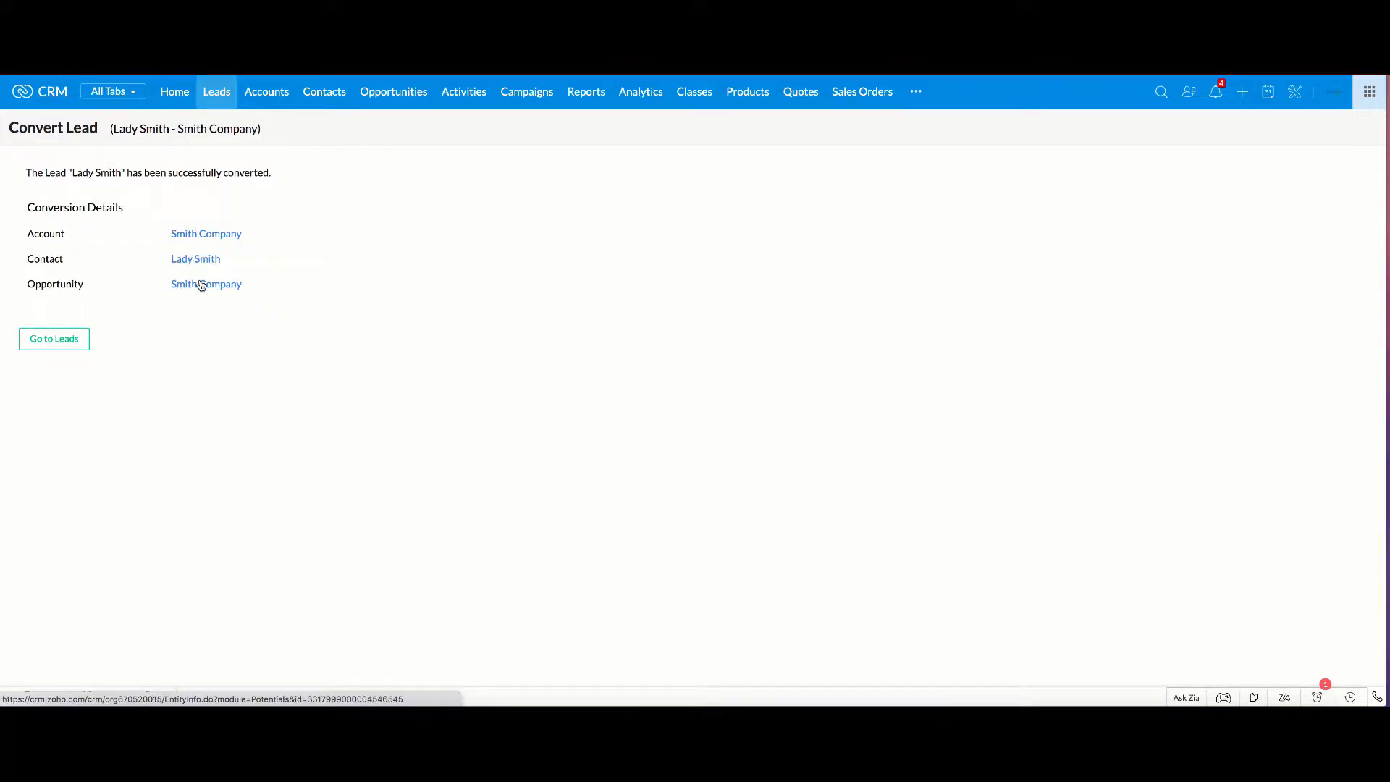
scroll(560, 453, down, 3)
scroll(560, 453, down, 2)
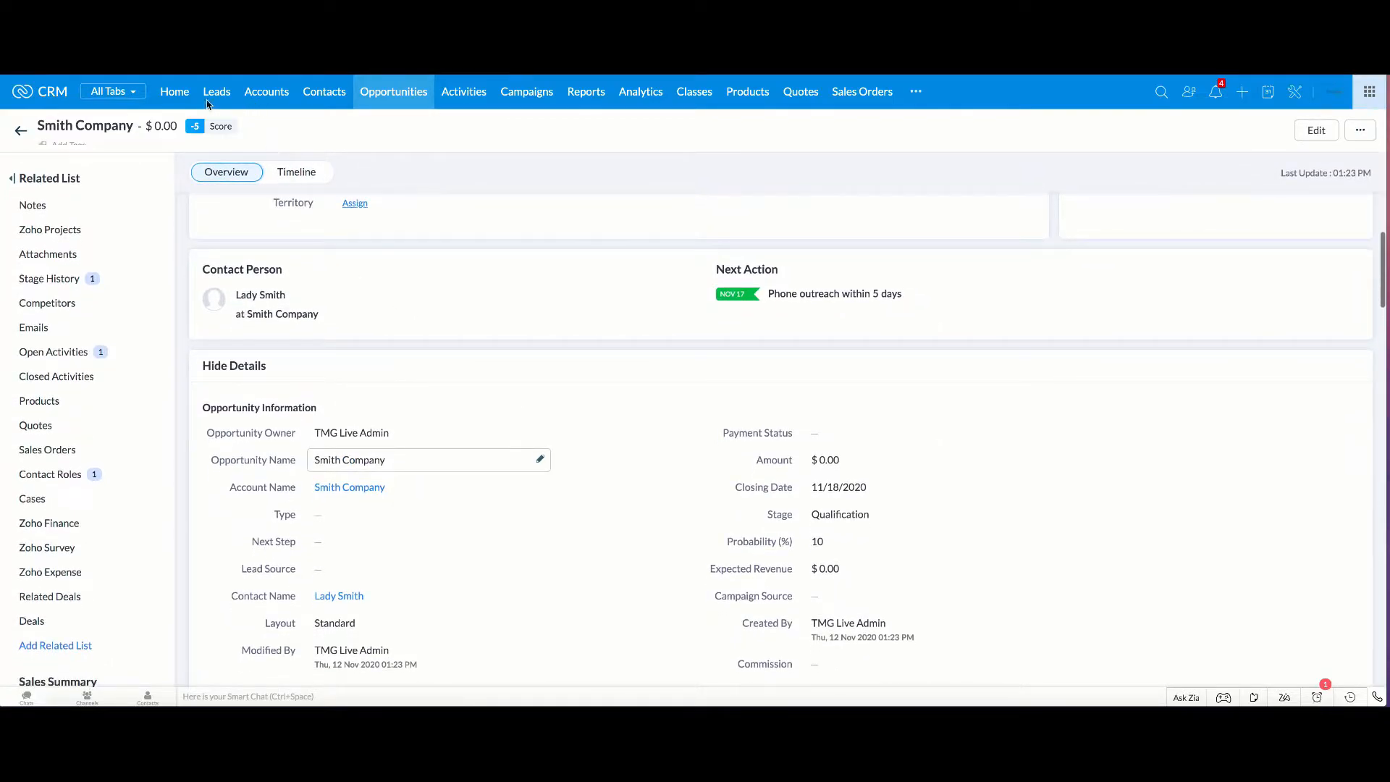
Open the Trout Daniel & Associates lead and examine its fields, including the Source picklist.
click(211, 98)
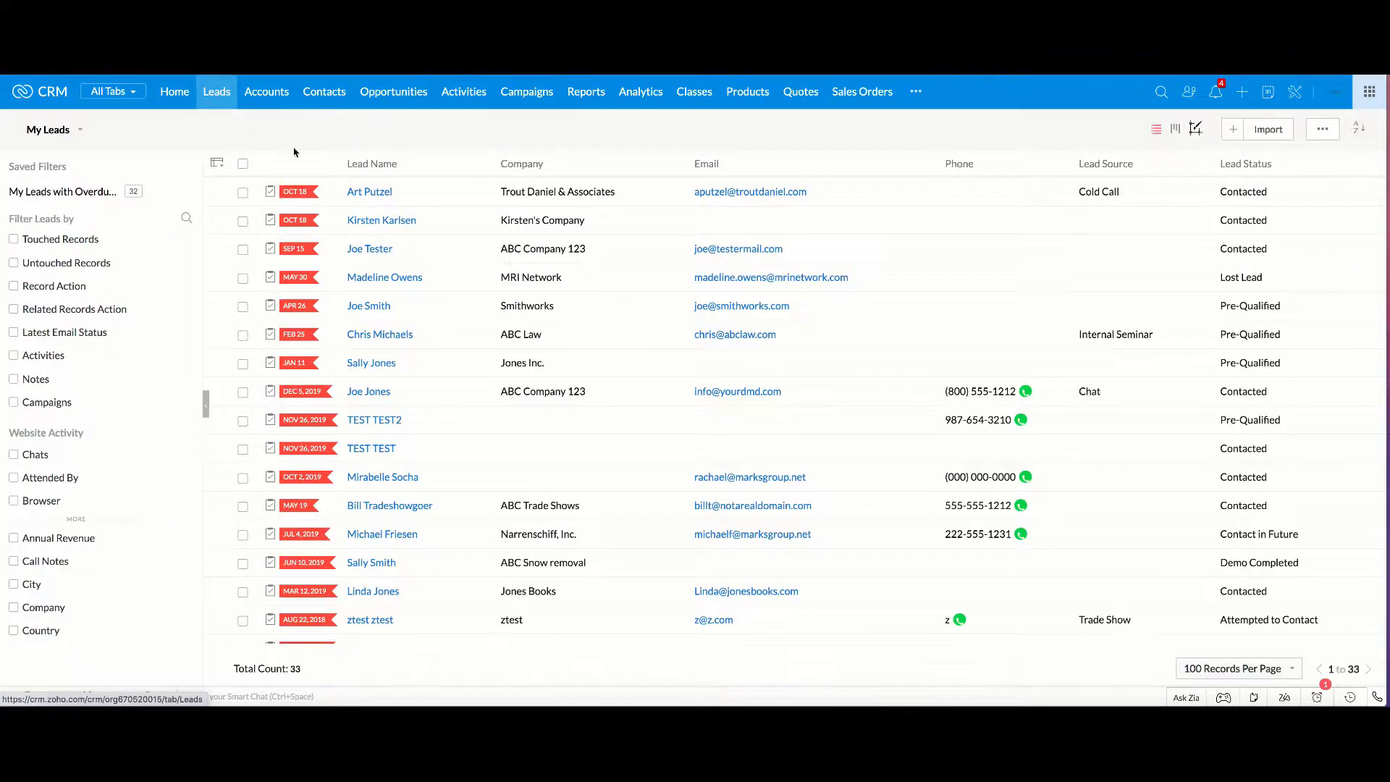
click(369, 193)
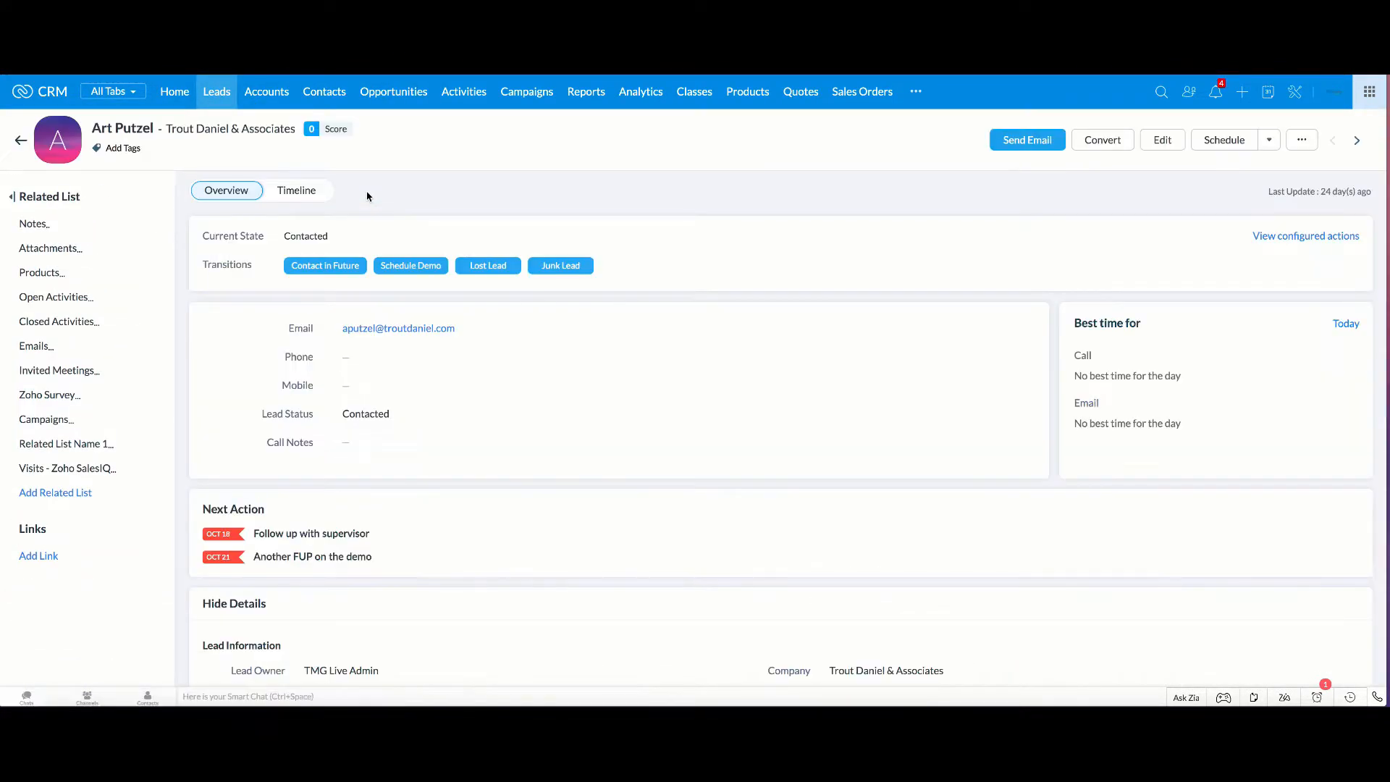
scroll(528, 418, down, 3)
scroll(528, 420, down, 3)
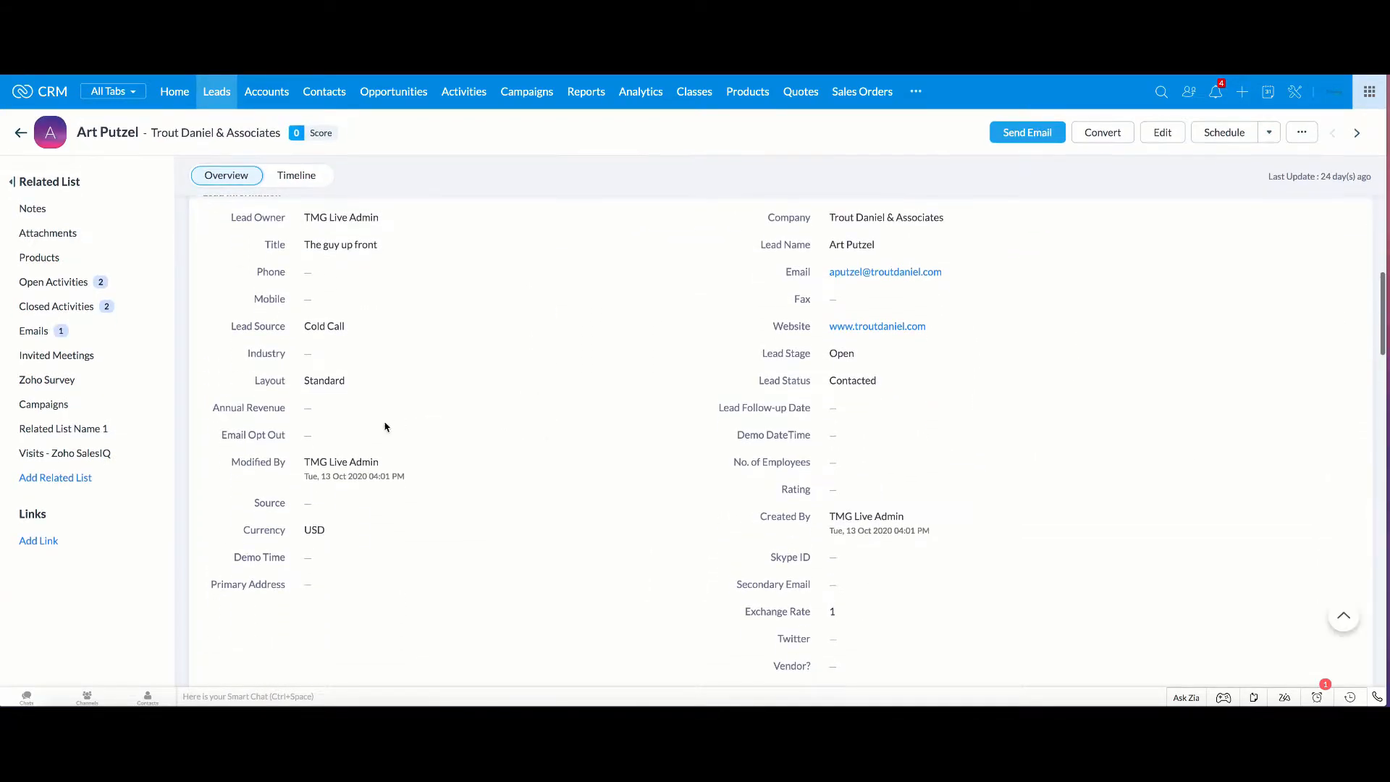
scroll(333, 447, down, 1)
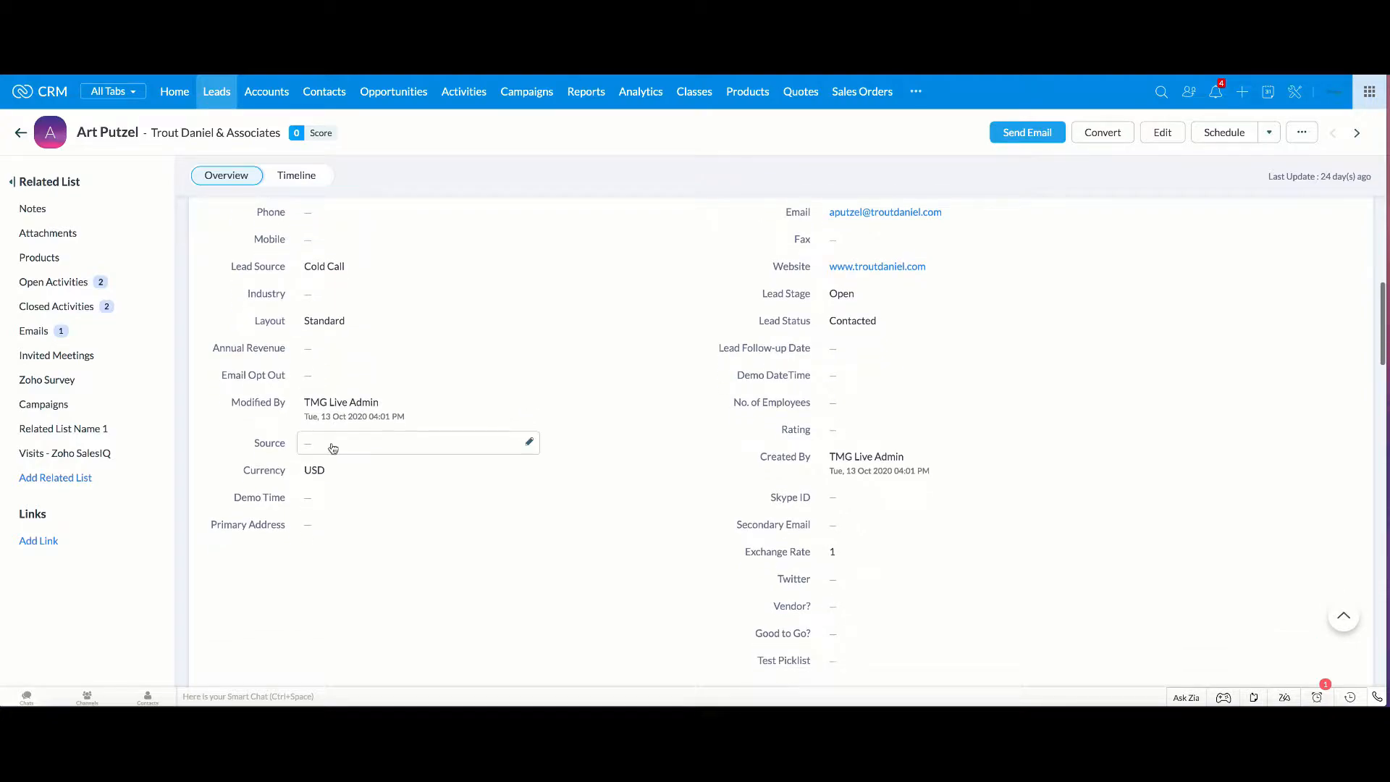
click(332, 447)
click(541, 468)
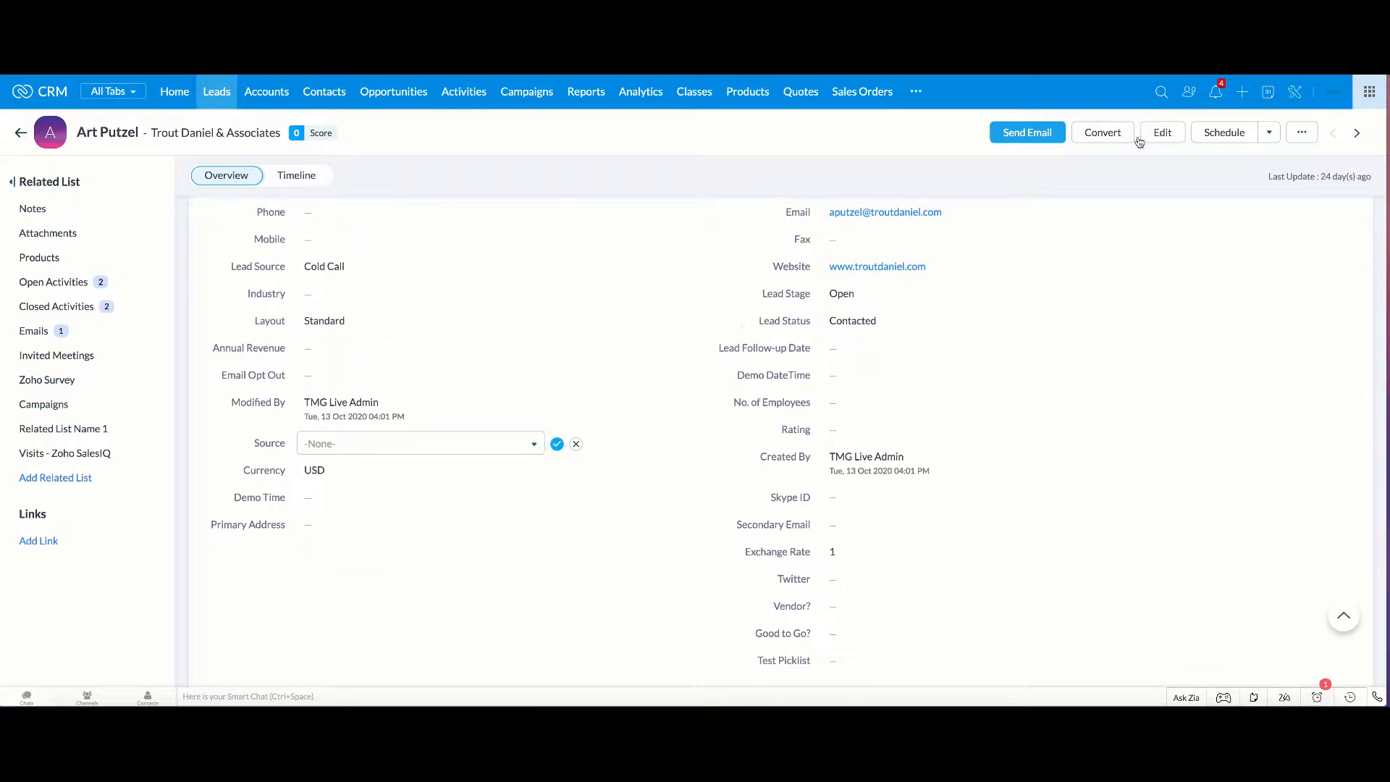
Open the Smith Company record from the list of all opportunities and examine its fields for a Source field.
click(391, 98)
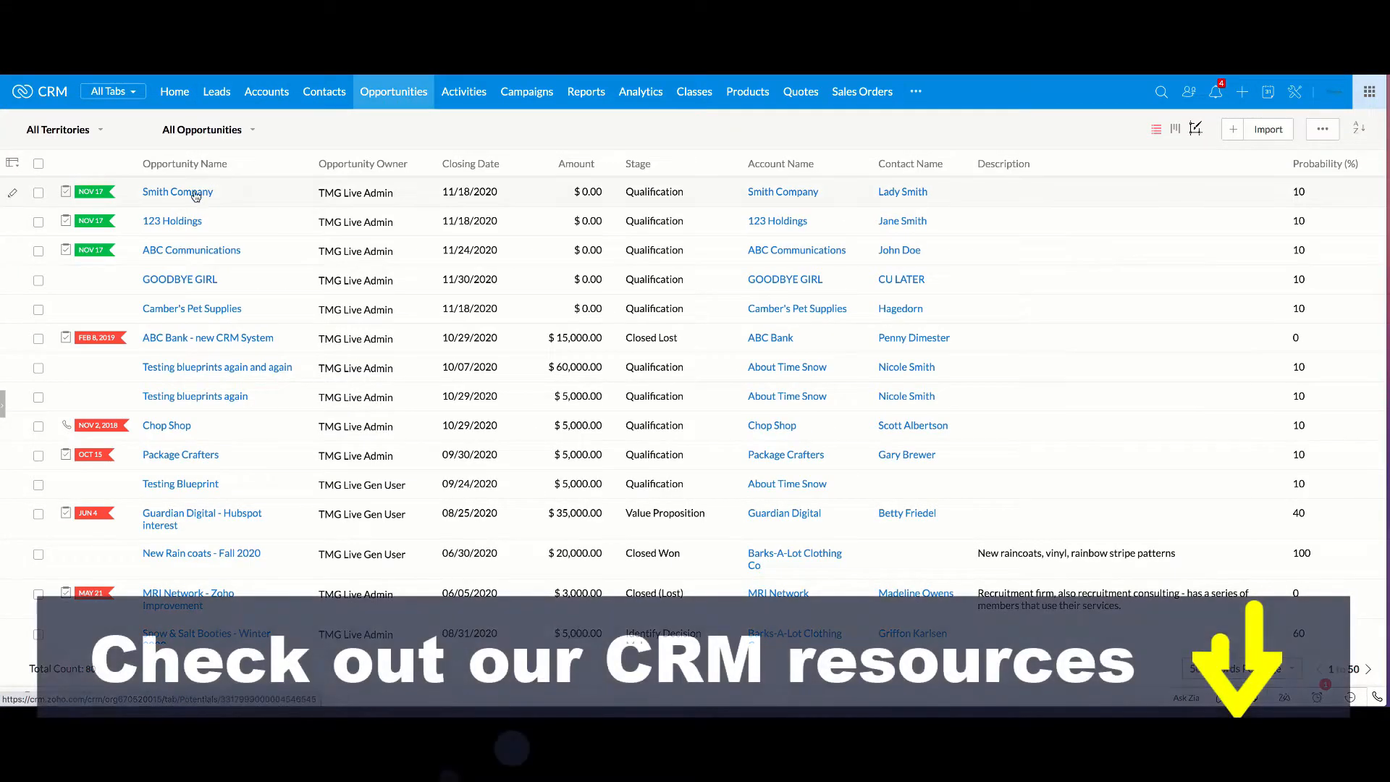
click(178, 193)
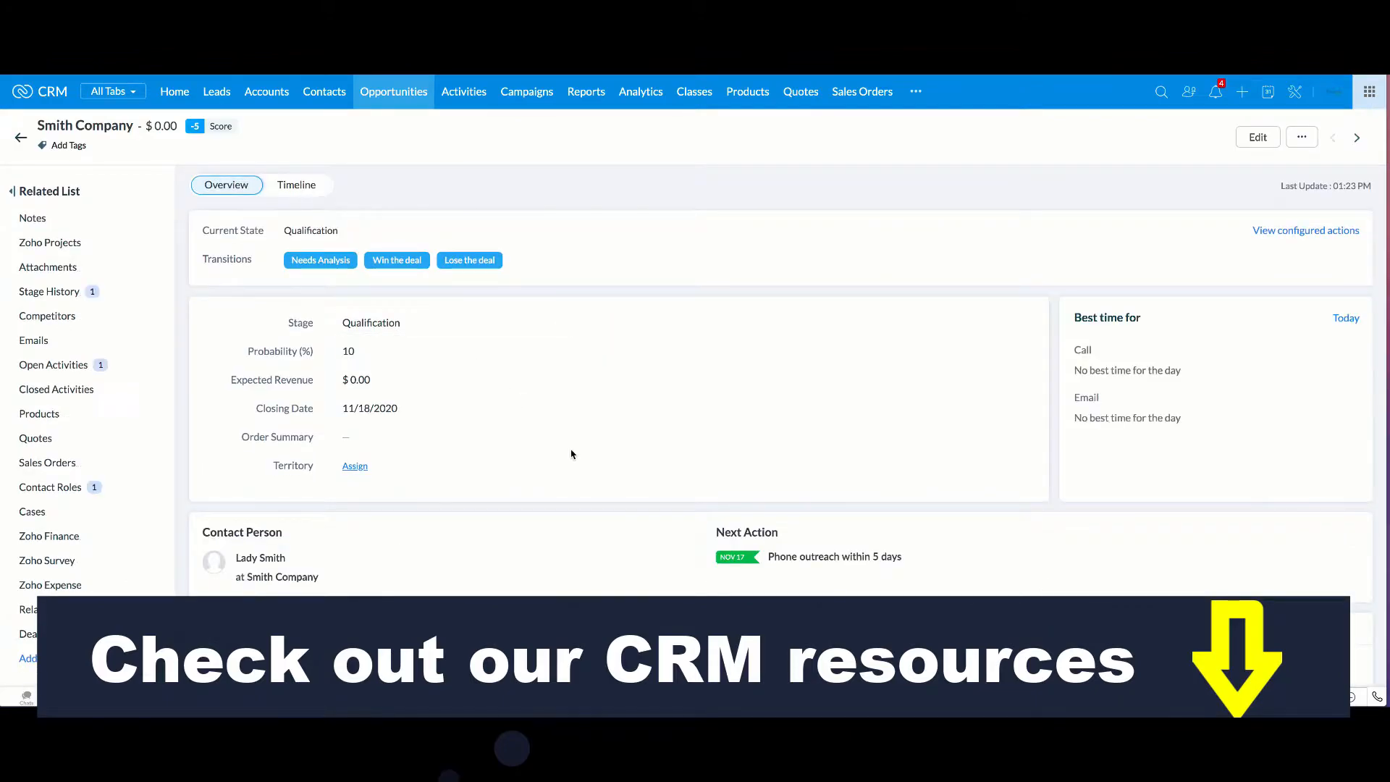
scroll(572, 454, down, 5)
scroll(571, 453, down, 3)
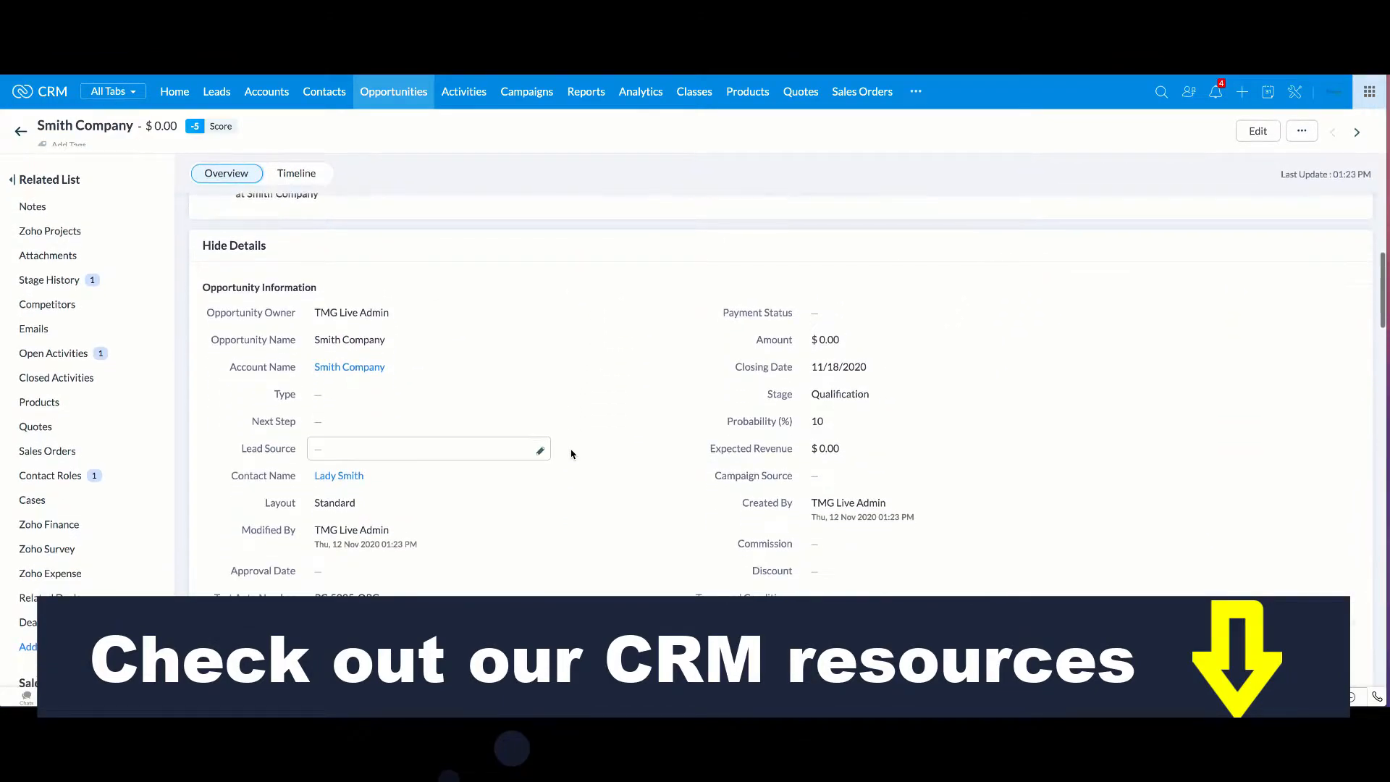
scroll(572, 454, down, 3)
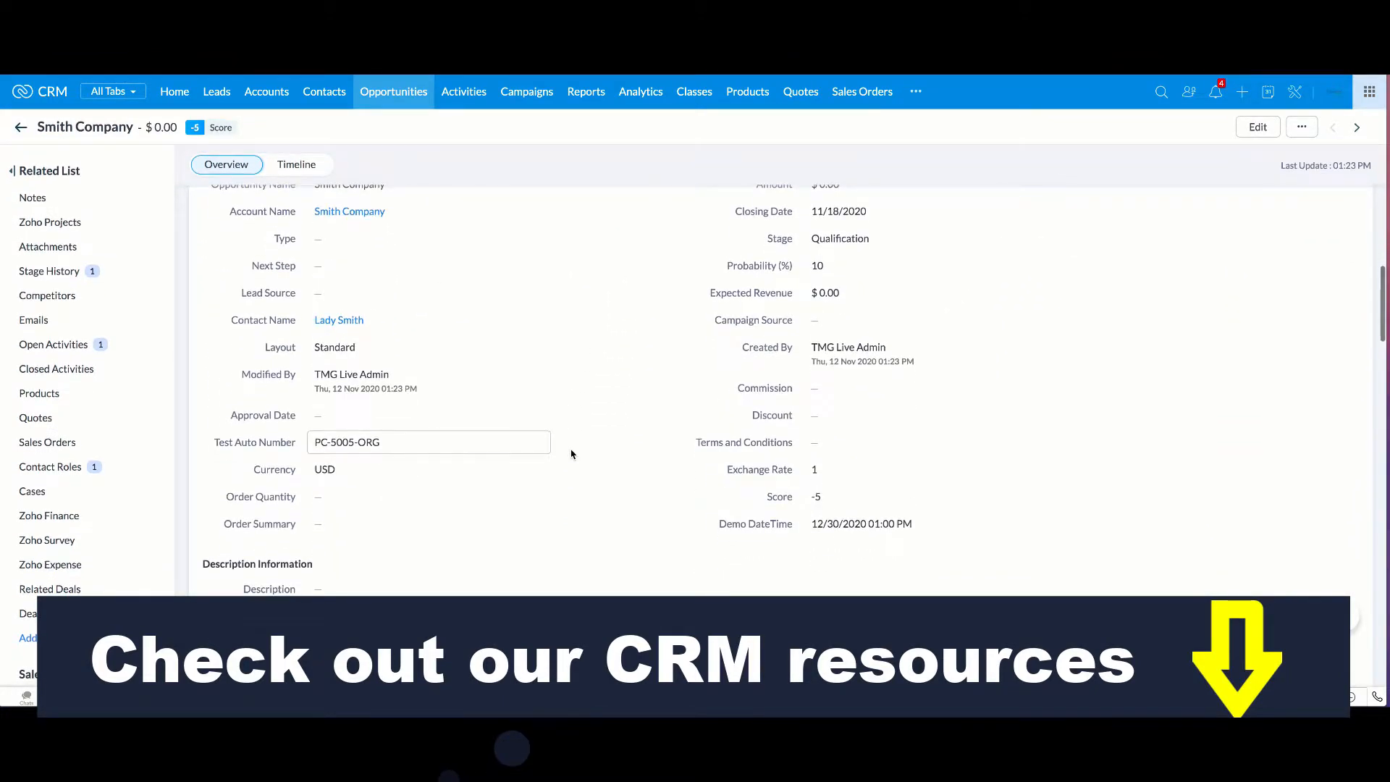
Open the contact belonging to Smith Company and examine its contact and address fields.
click(331, 91)
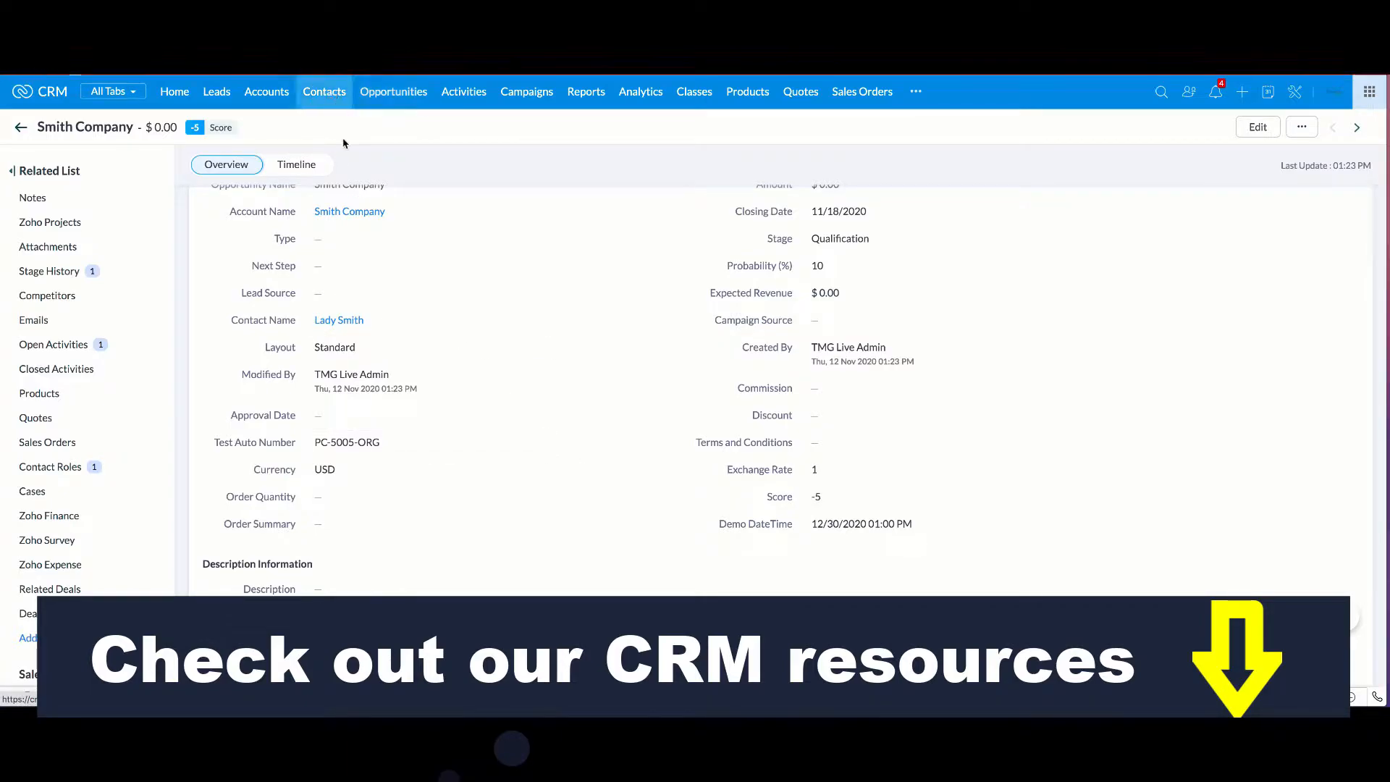
click(370, 190)
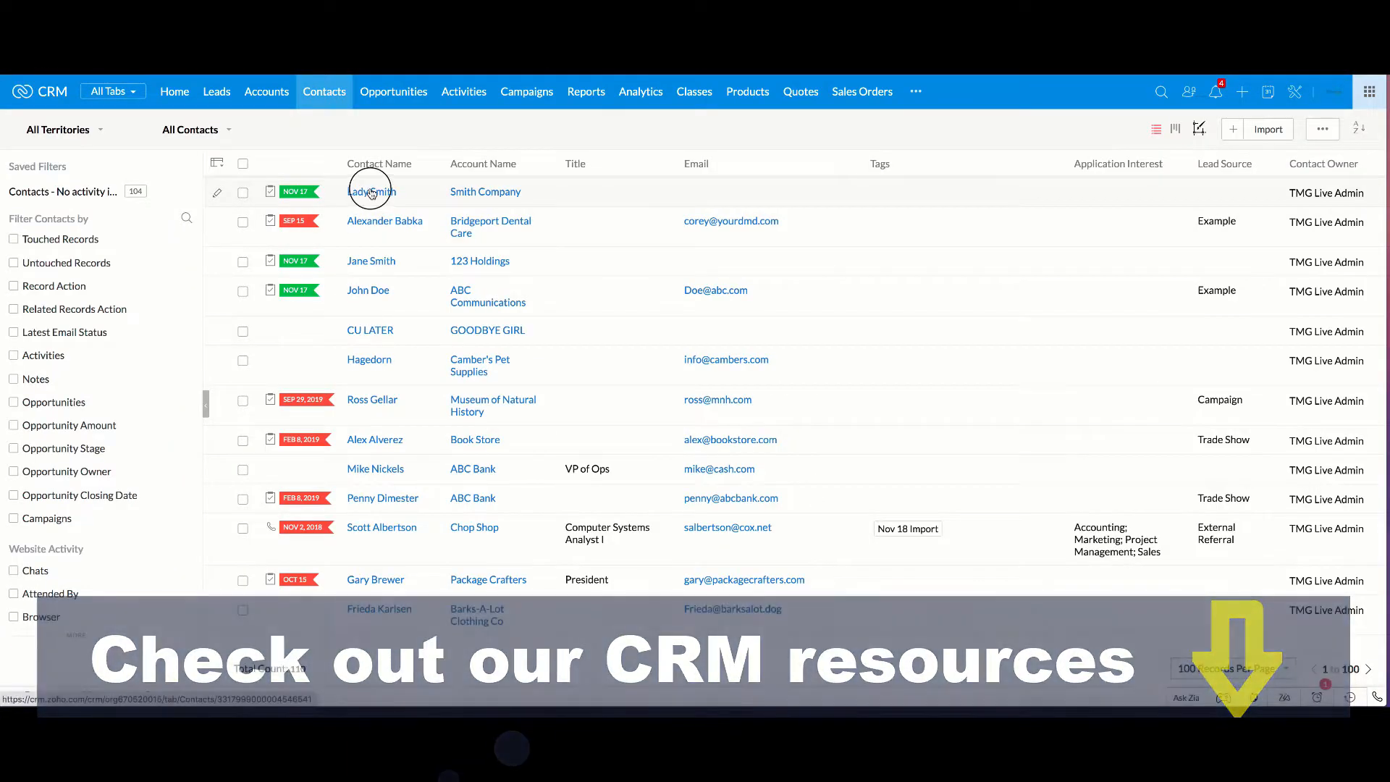
scroll(529, 332, down, 3)
scroll(530, 332, down, 4)
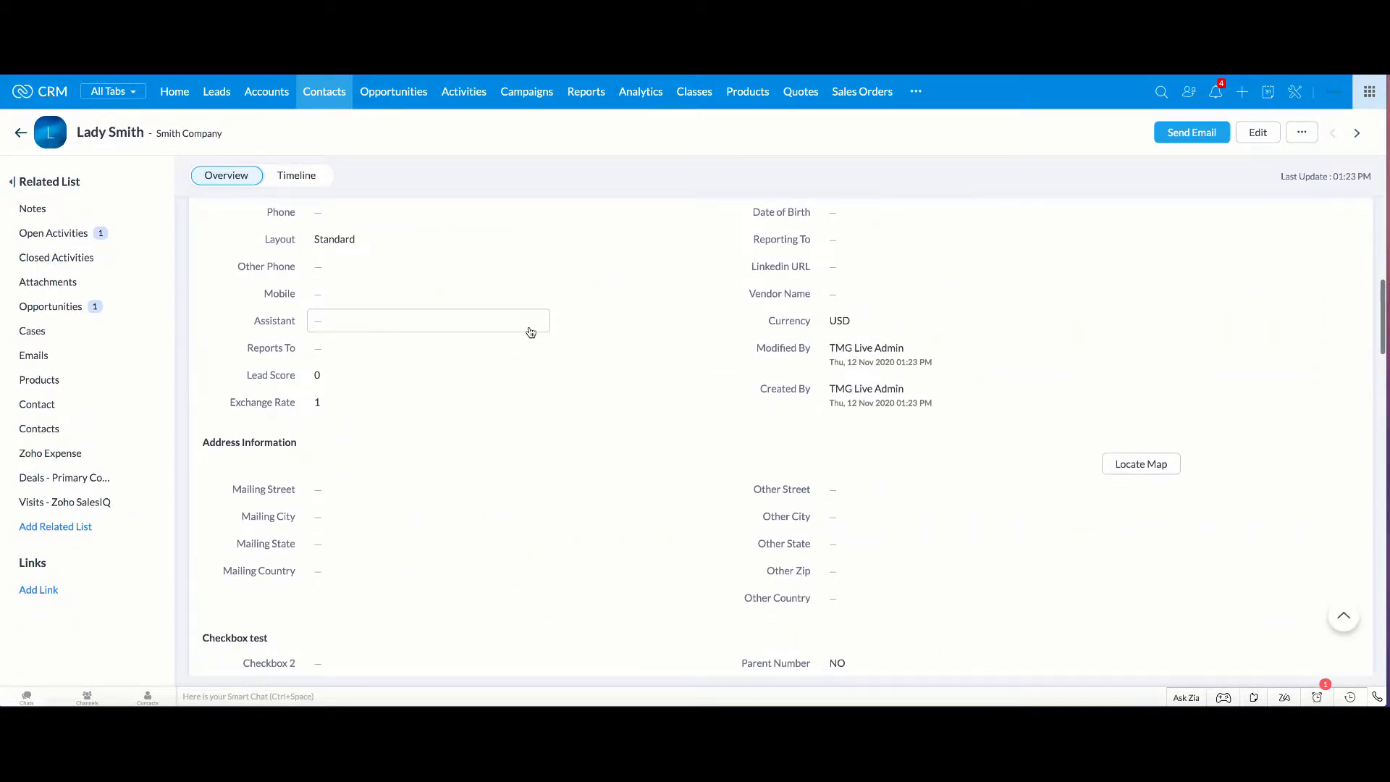
scroll(530, 333, up, 3)
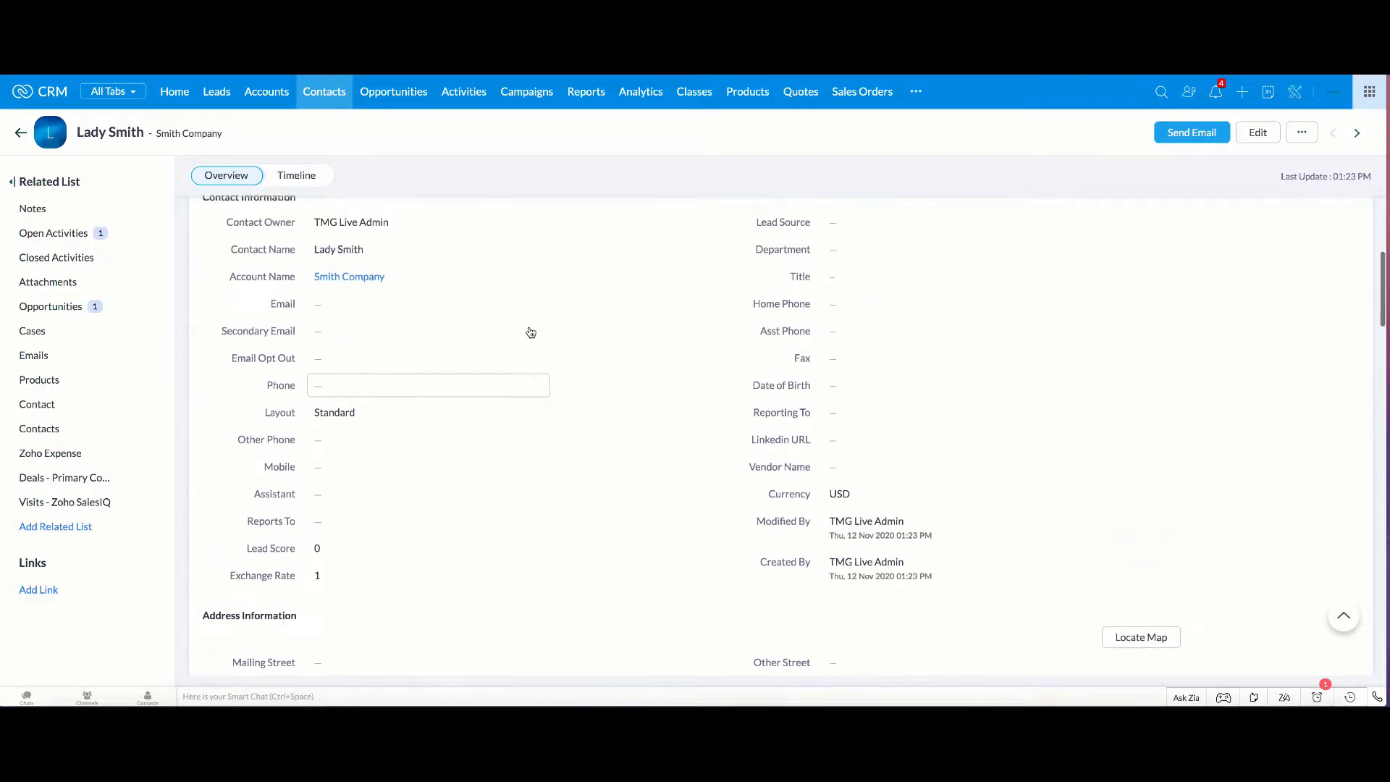
Open the 123 Holdings account and examine its account, address and description fields.
click(266, 91)
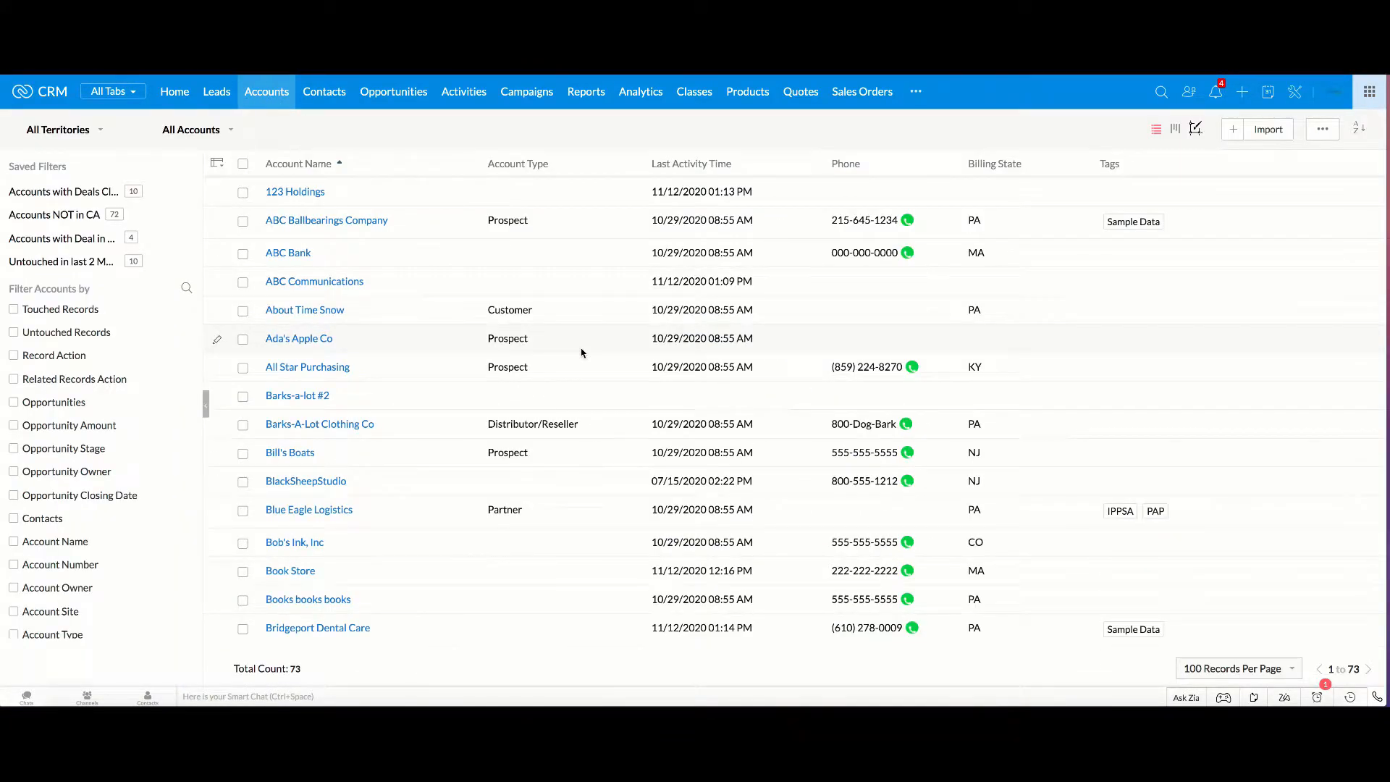
click(284, 193)
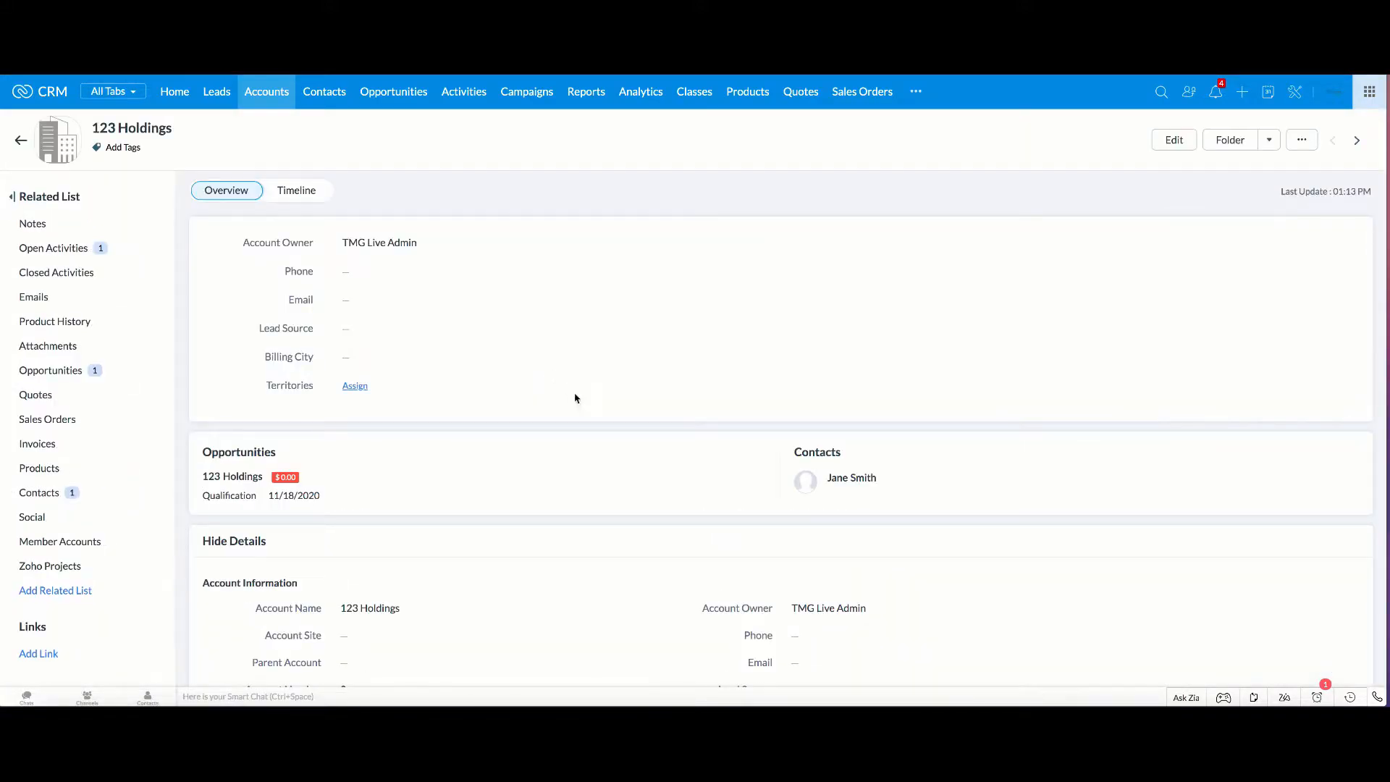
scroll(580, 410, down, 4)
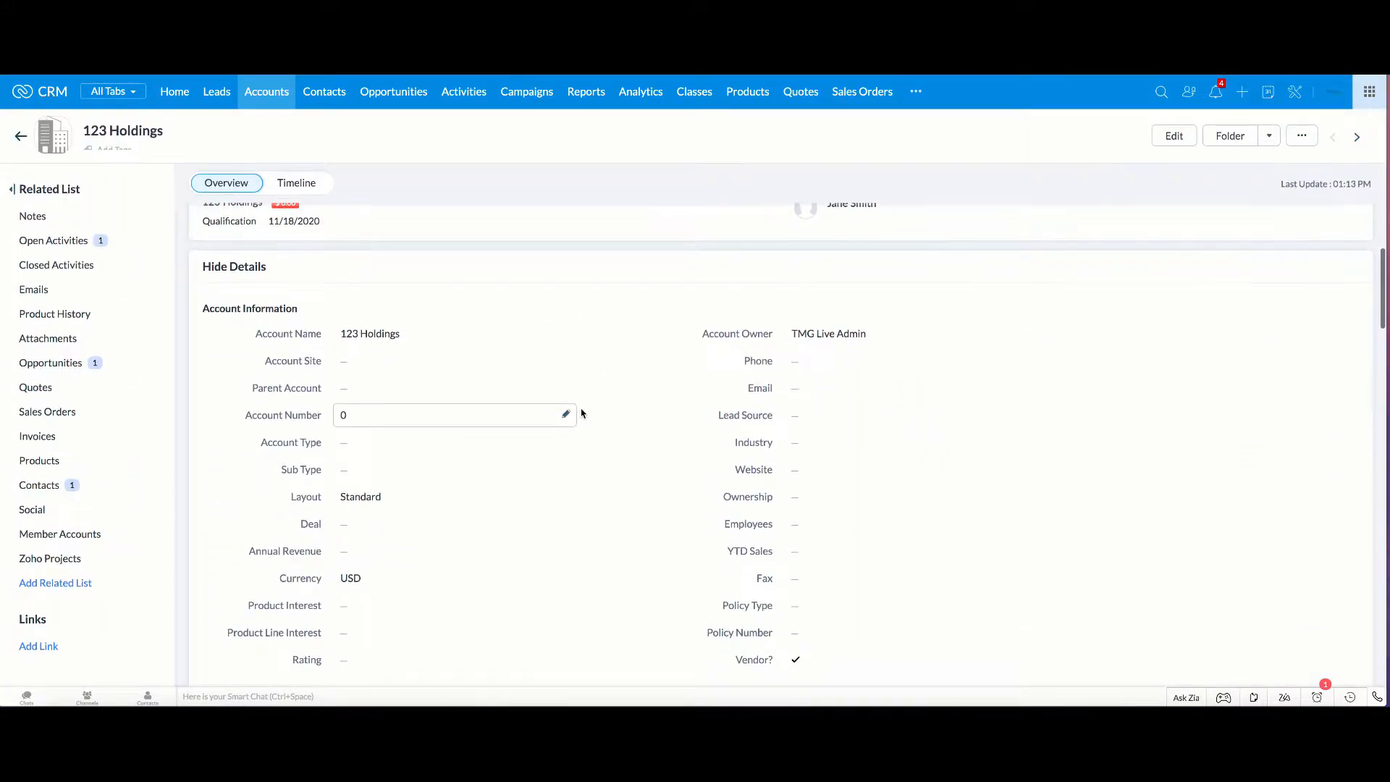
scroll(581, 413, down, 2)
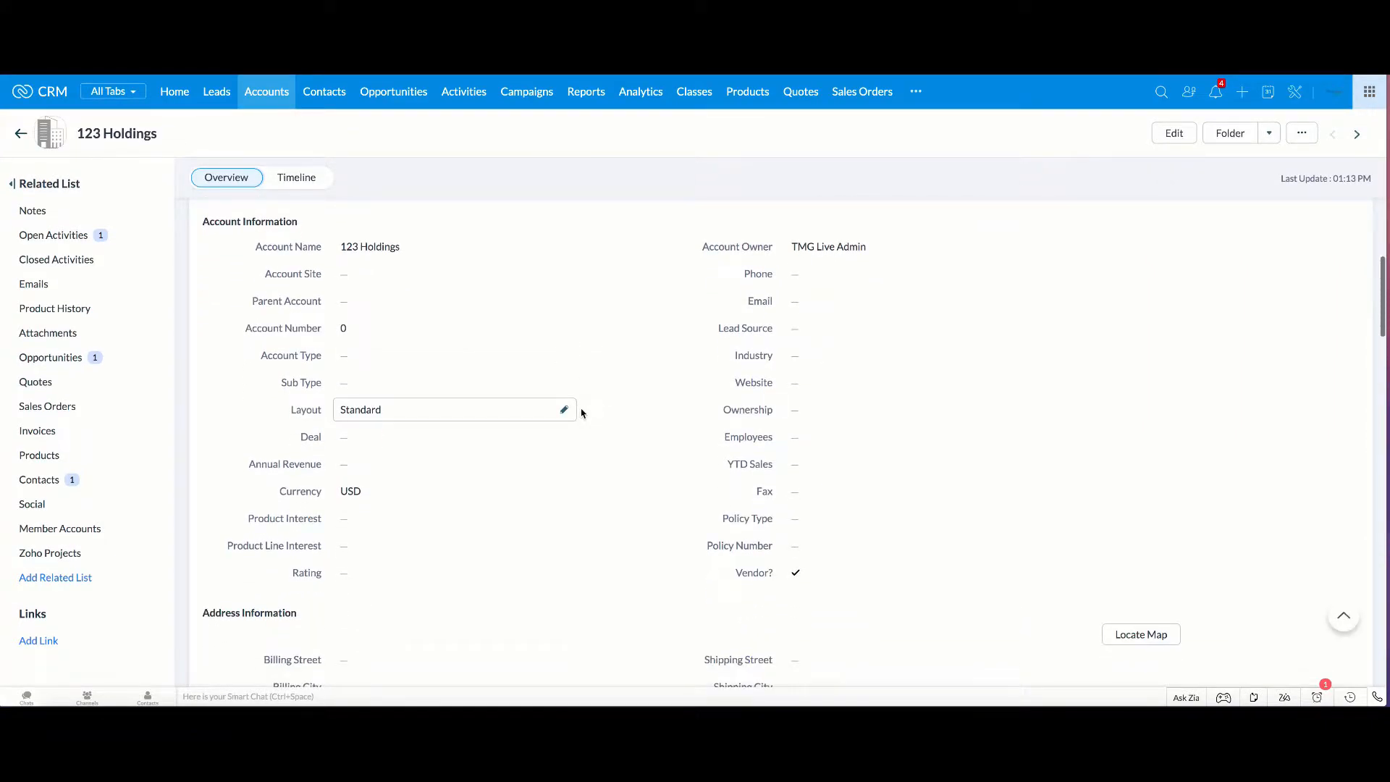
scroll(582, 414, down, 5)
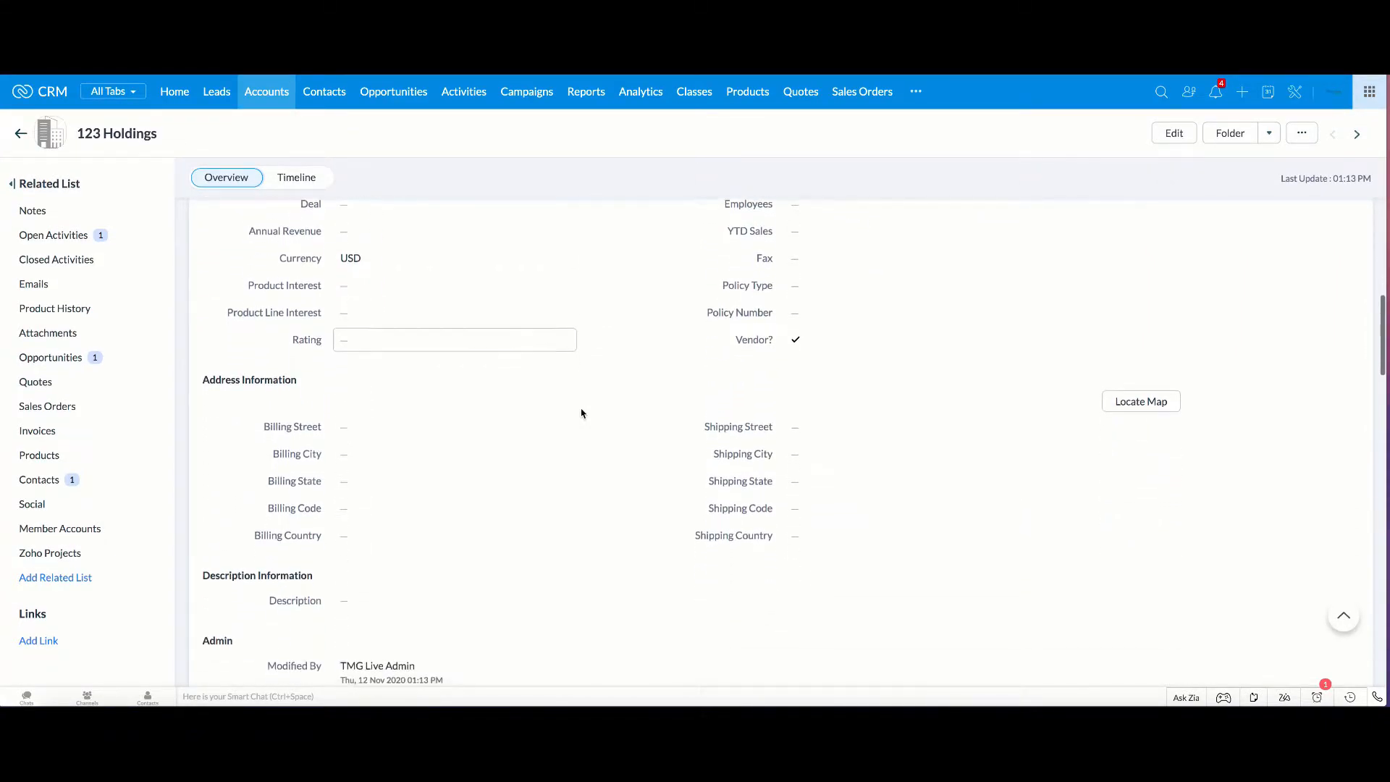
scroll(582, 413, up, 2)
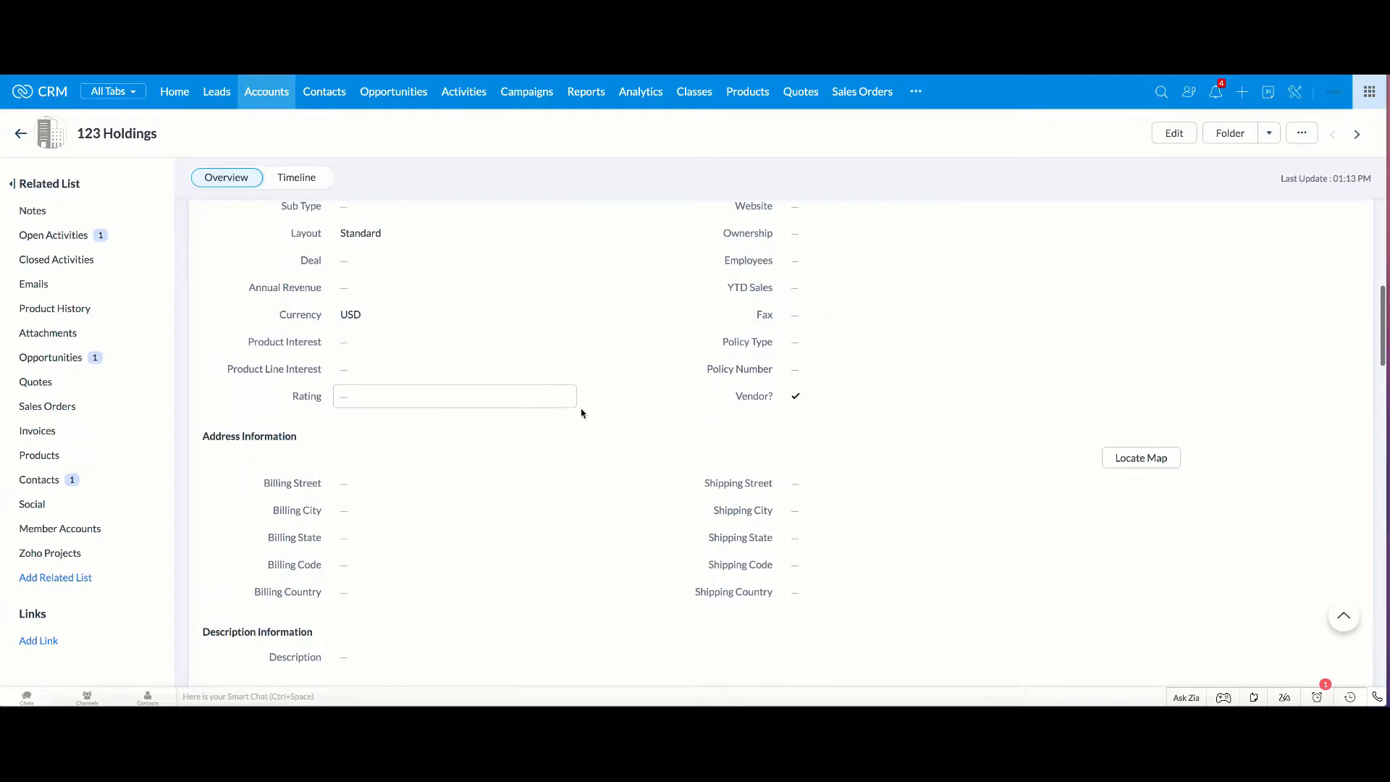
scroll(582, 414, up, 7)
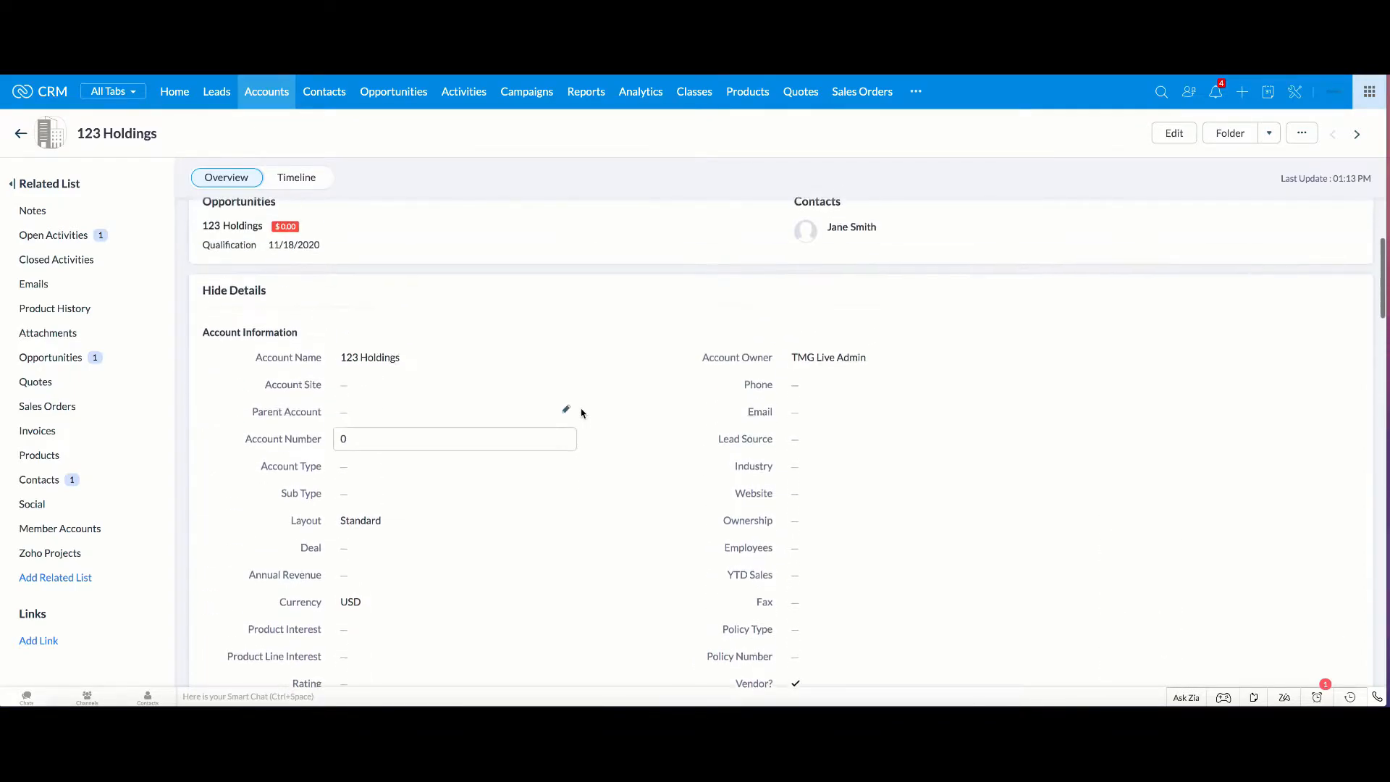
scroll(582, 413, up, 2)
scroll(581, 414, up, 1)
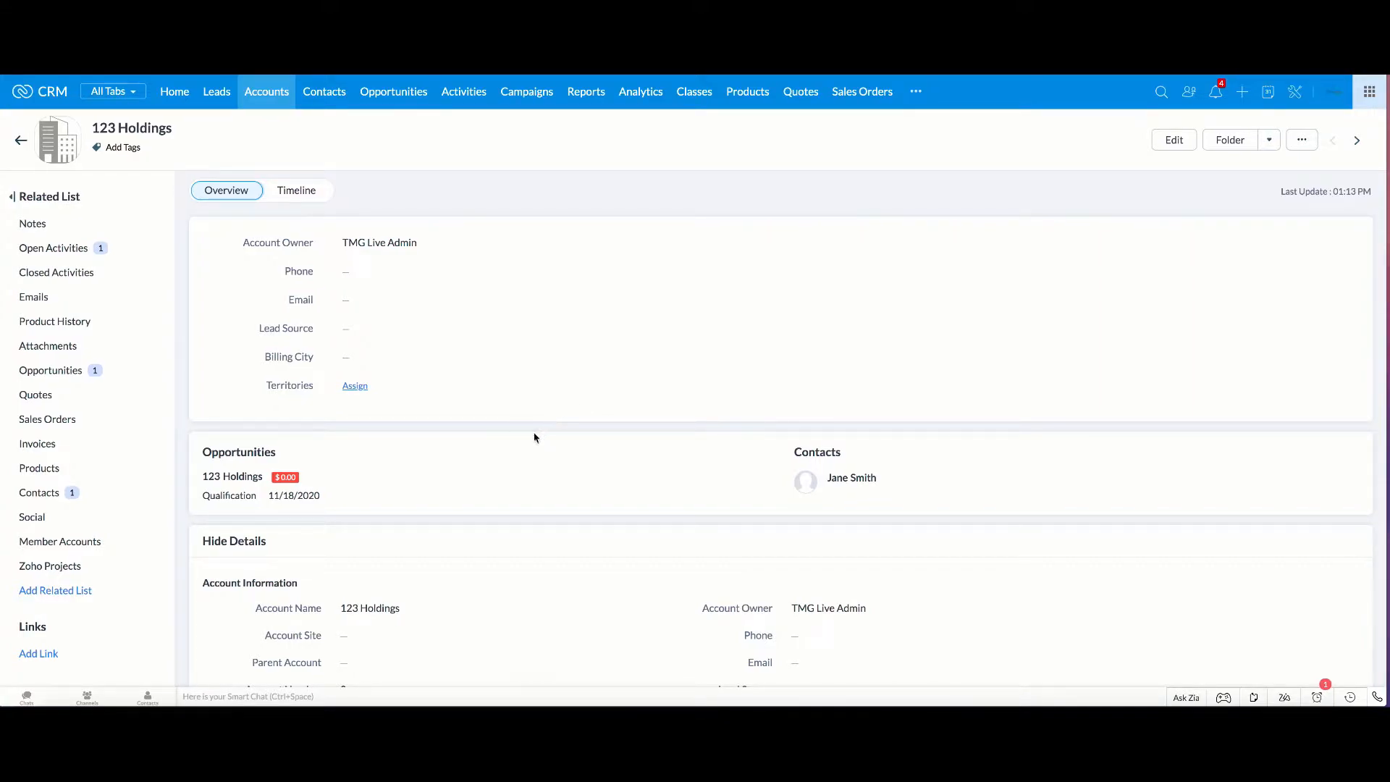
Open the lead conversion mapping of the Leads module from the Modules and Fields setup.
click(1297, 95)
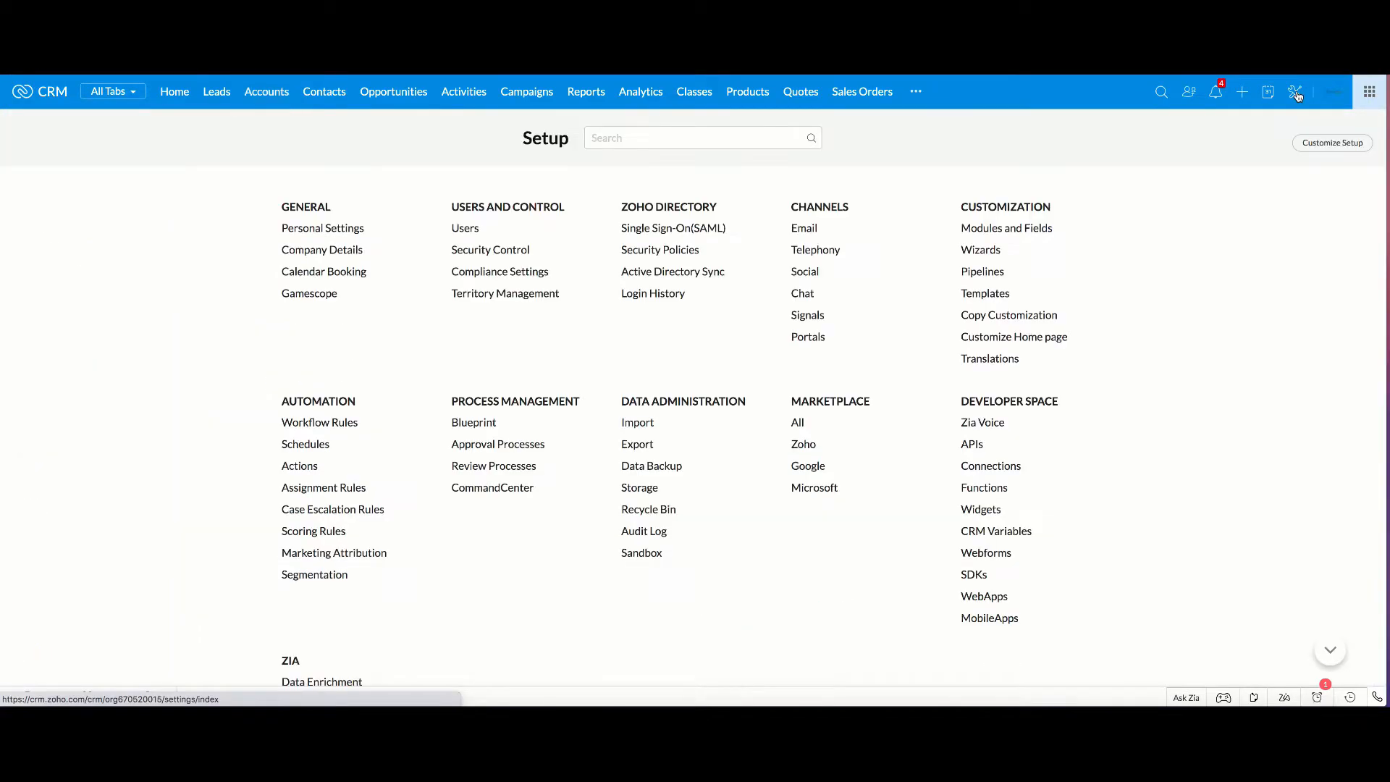
click(1005, 228)
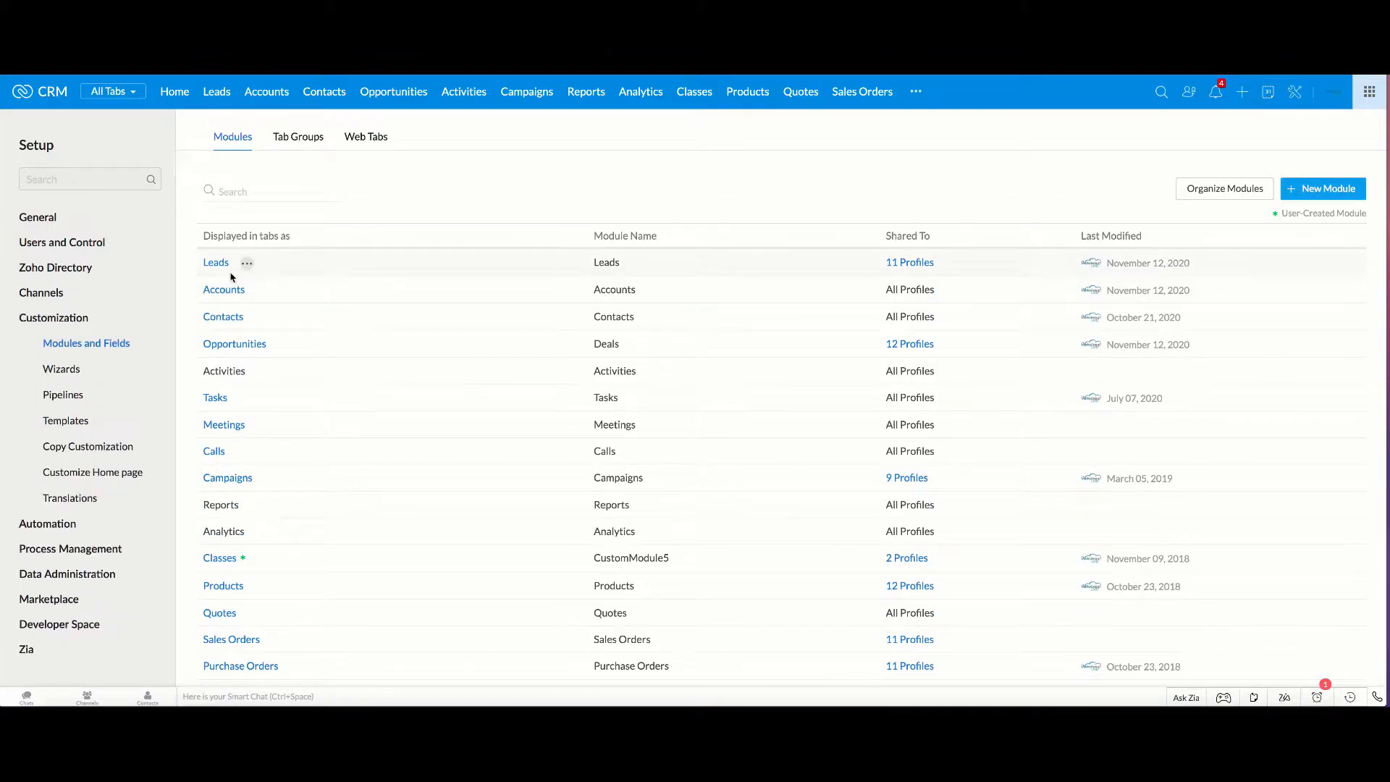
click(247, 264)
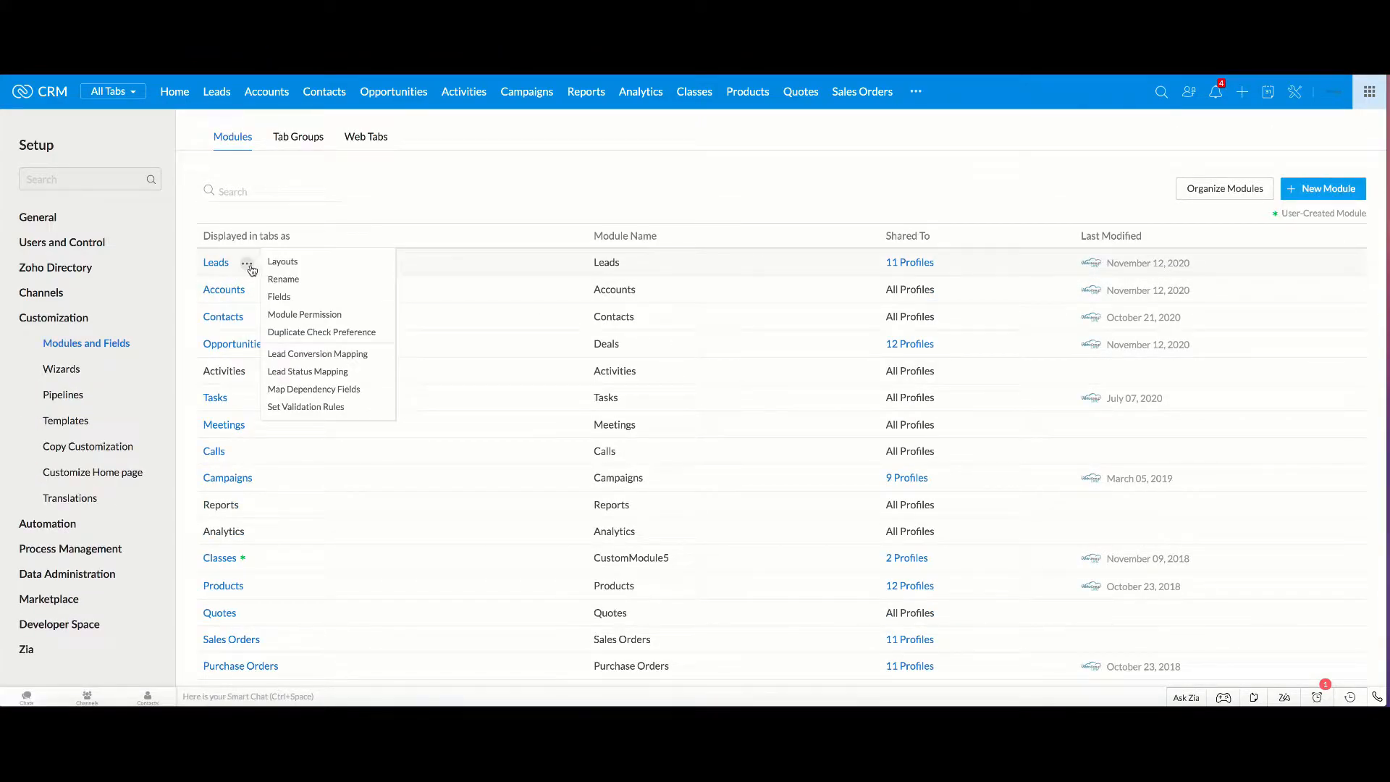
click(319, 354)
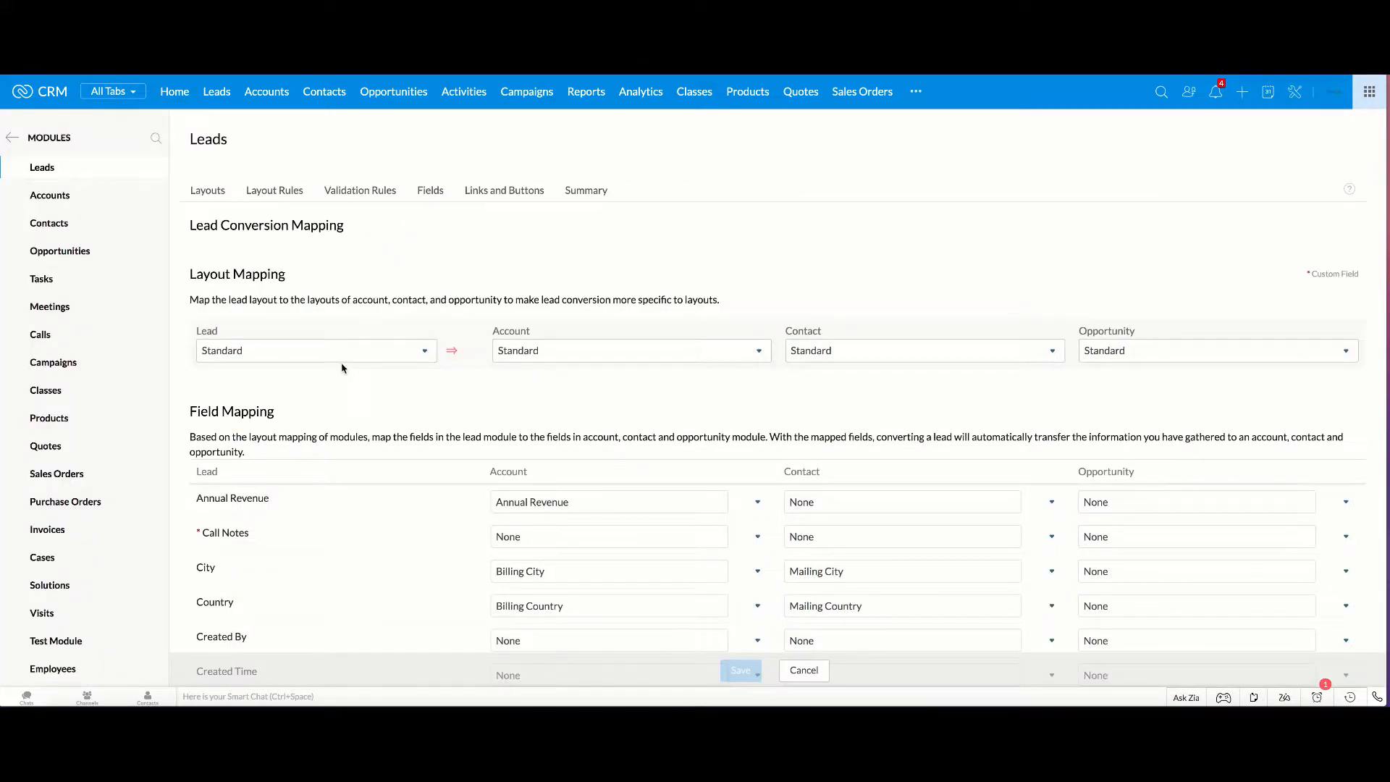
Keep the lead layout on Standard, try the Webinar Demo layout for accounts, and set the account layout back to Standard.
click(292, 356)
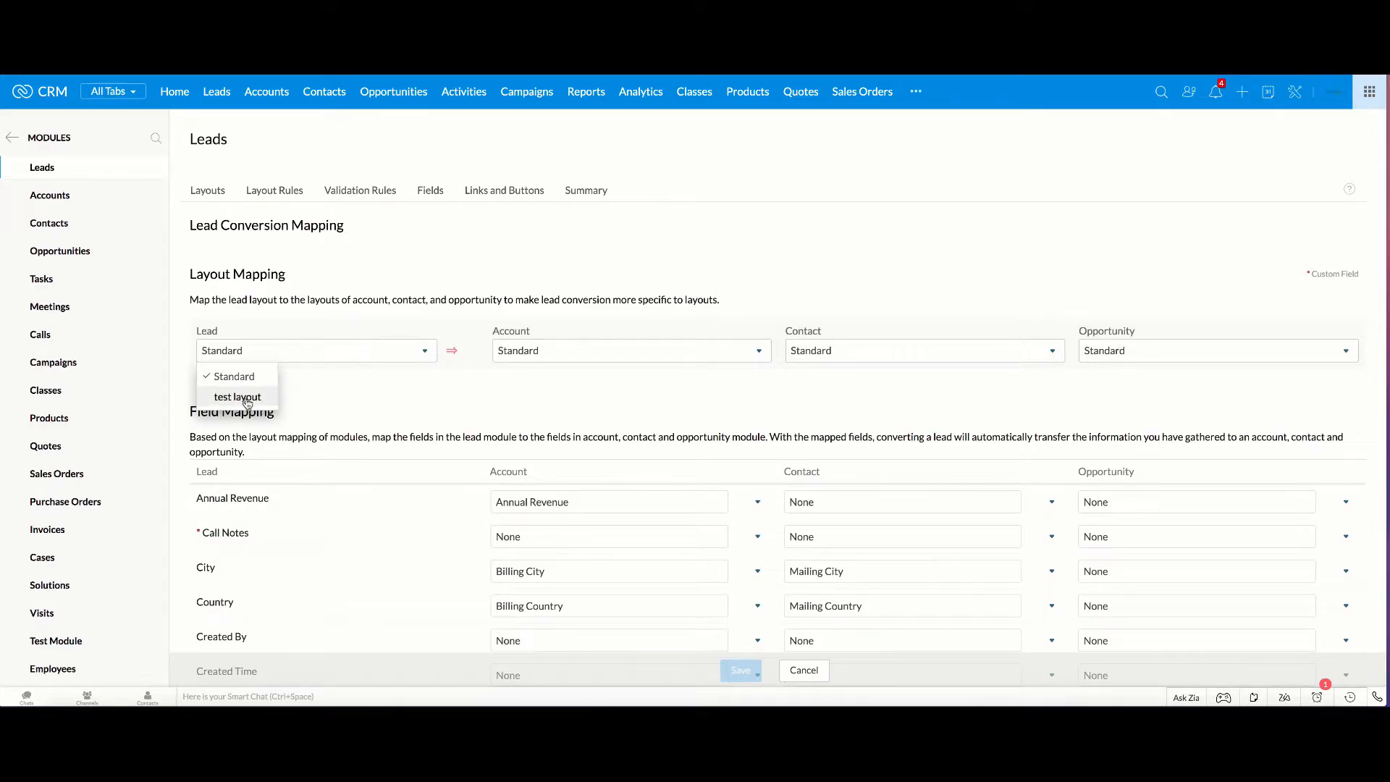
click(243, 377)
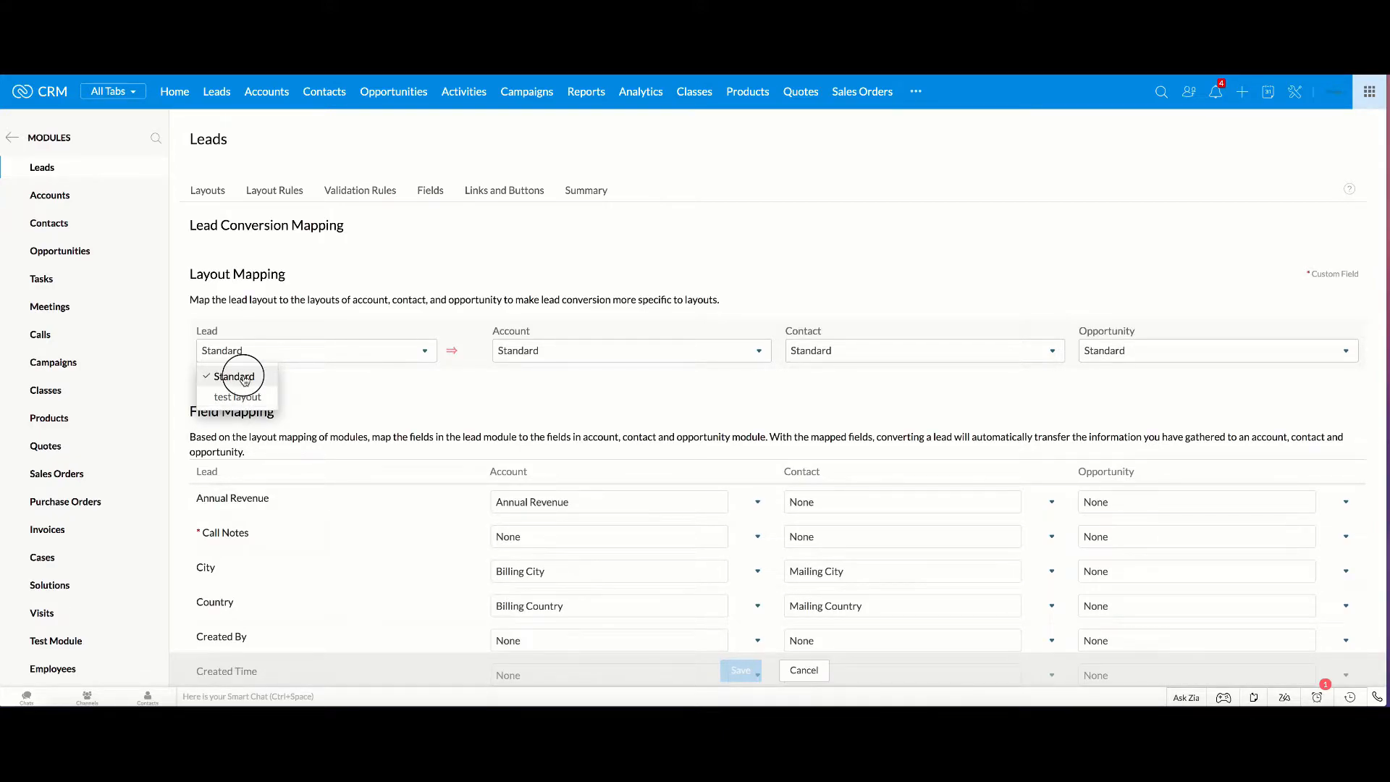
click(625, 359)
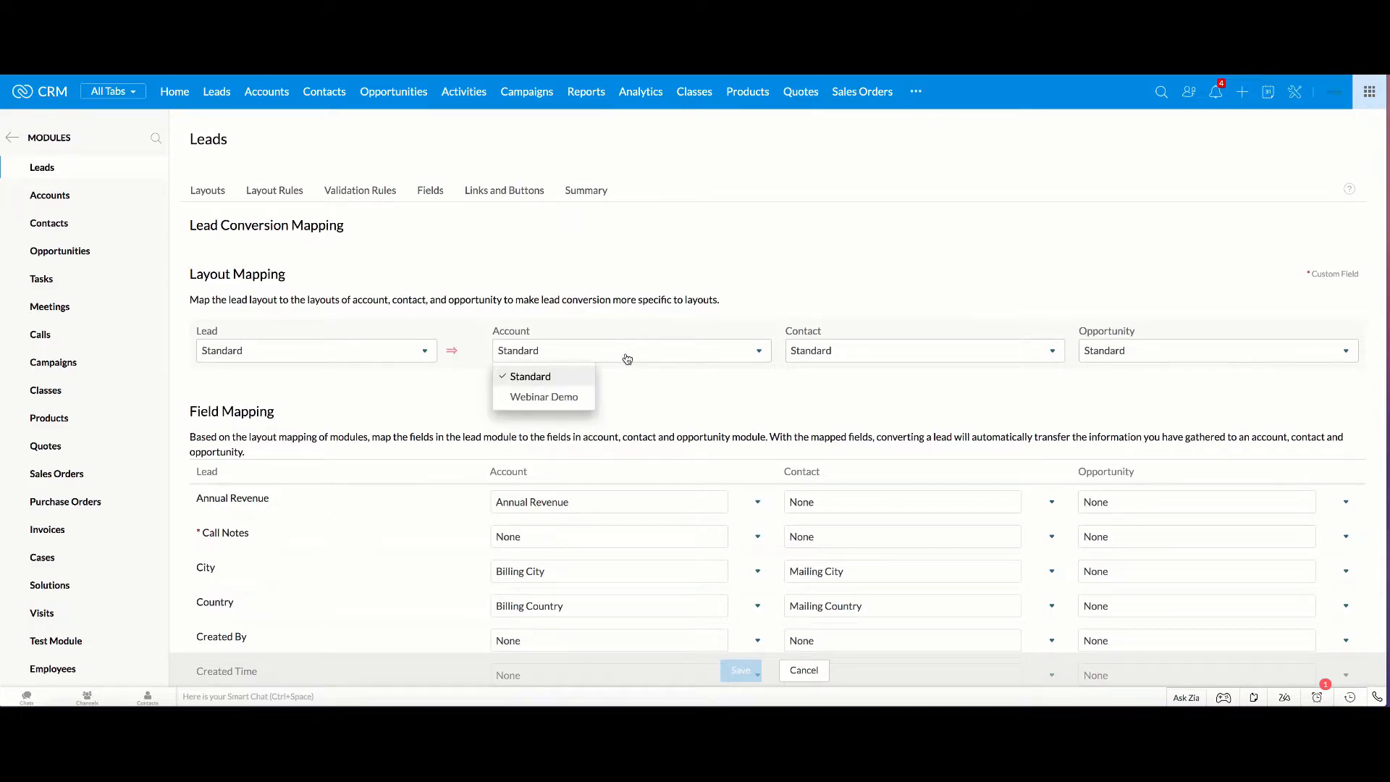
click(544, 396)
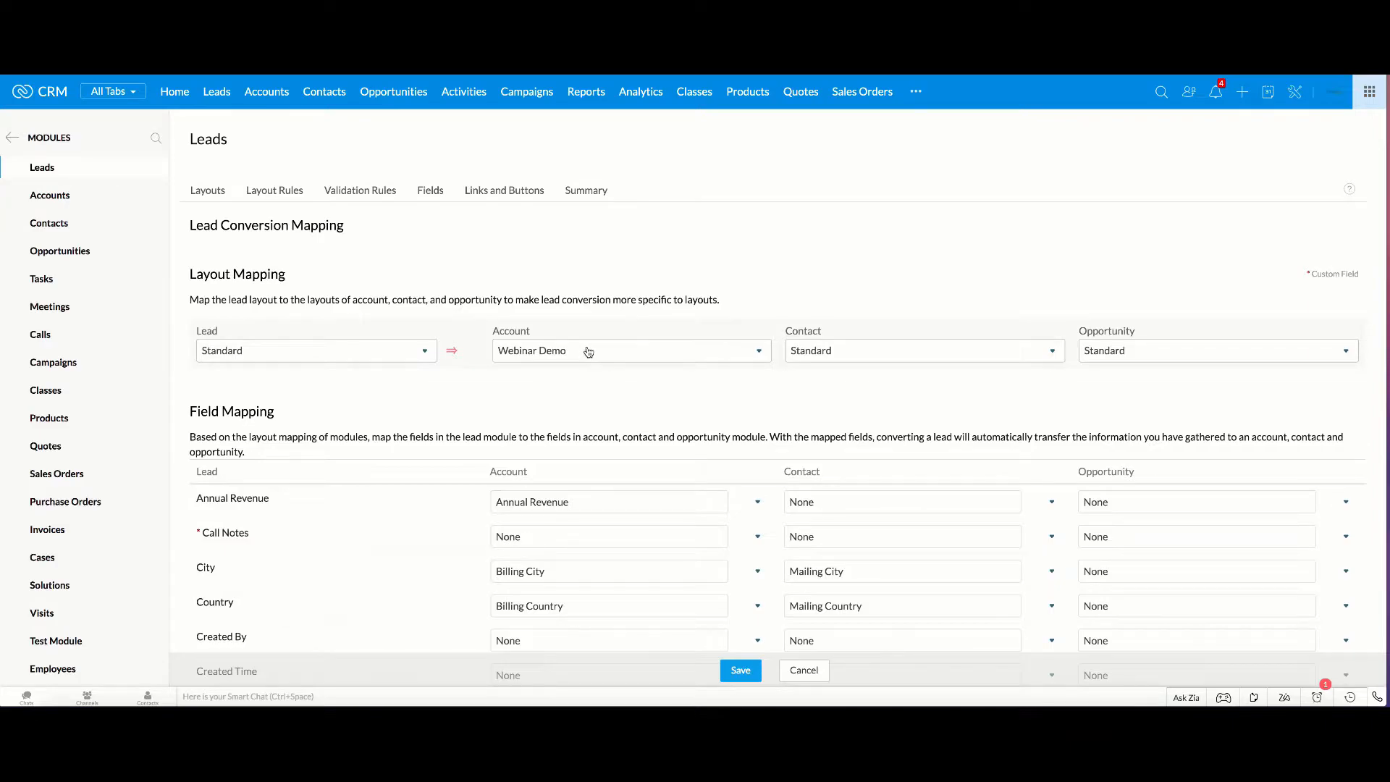
click(588, 352)
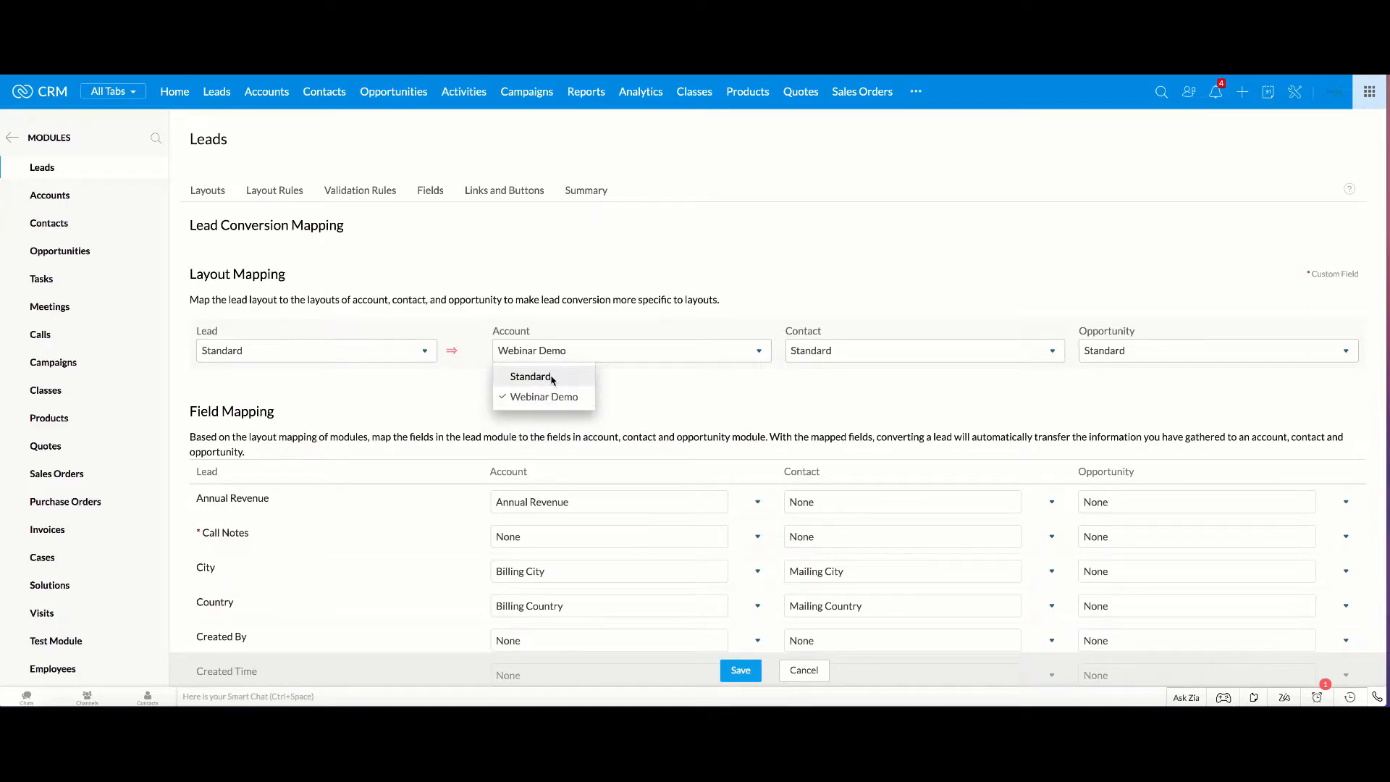
click(554, 378)
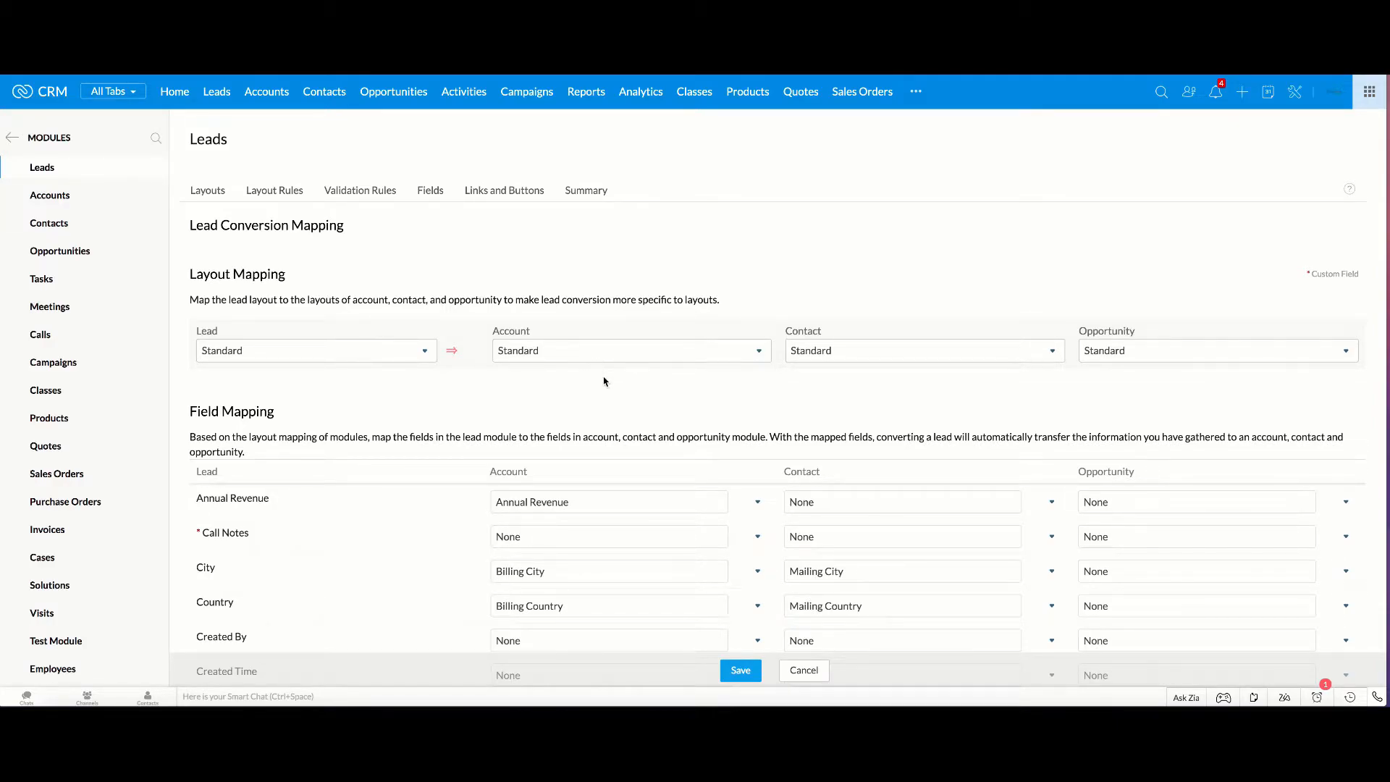
Examine how the lead fields map to account, contact and opportunity fields, including Lead Source and the custom Source field.
scroll(605, 382, down, 8)
scroll(605, 381, up, 4)
scroll(605, 382, up, 4)
scroll(594, 379, down, 1)
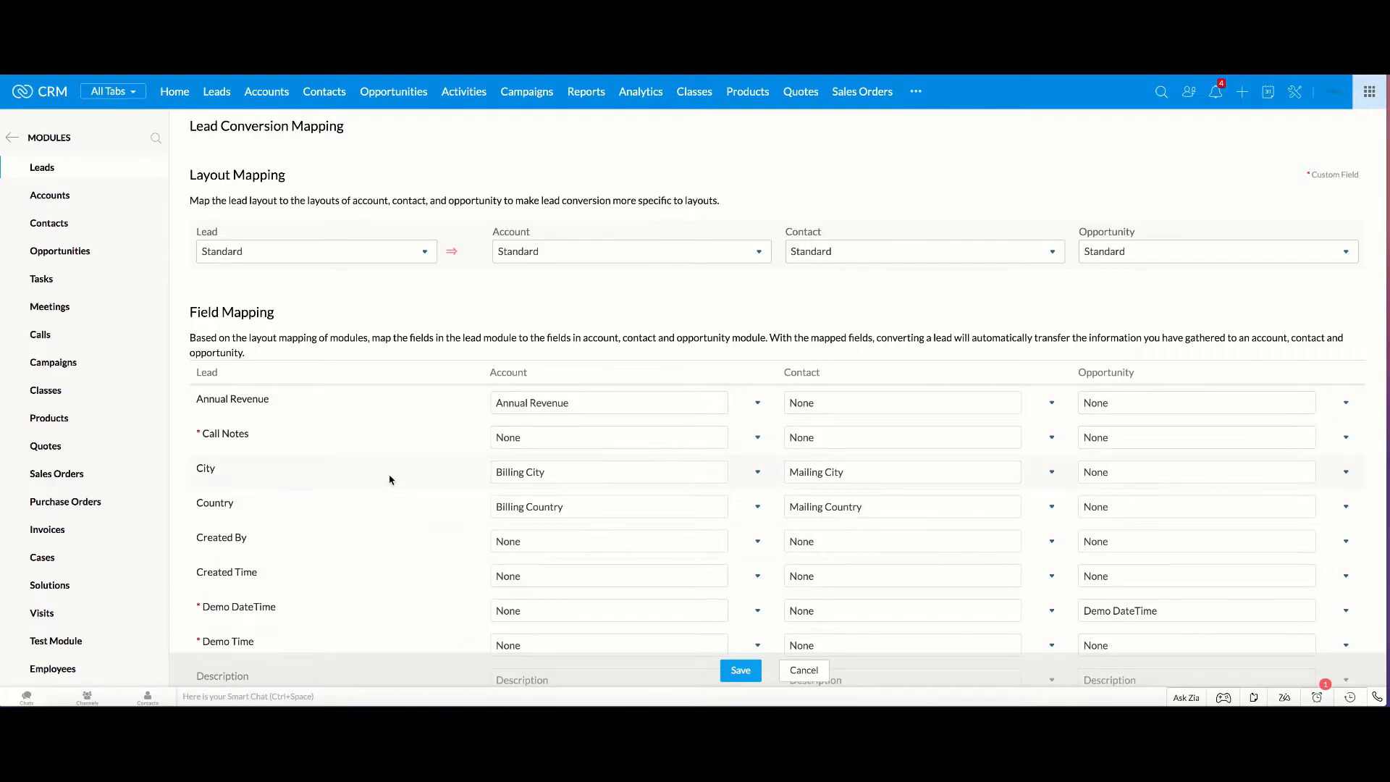
scroll(321, 493, down, 10)
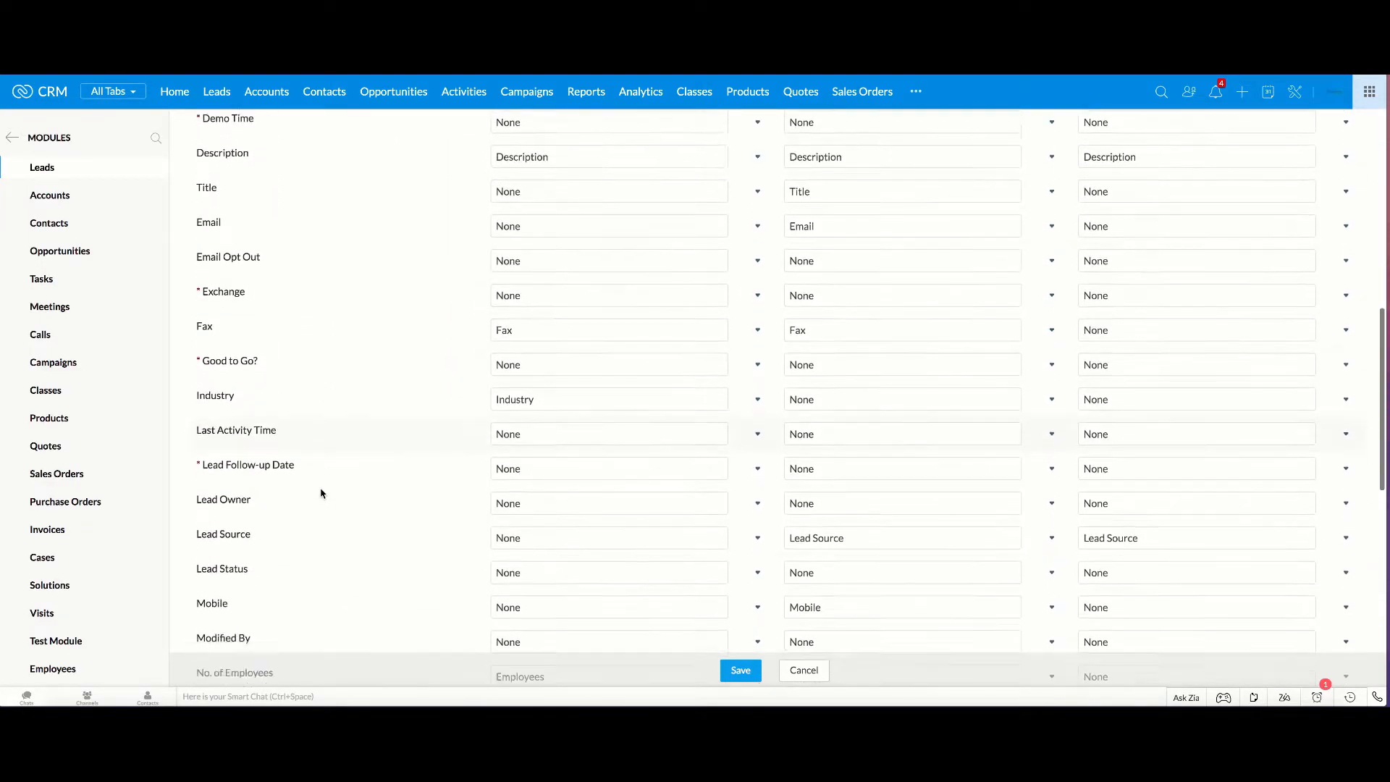
scroll(321, 493, down, 3)
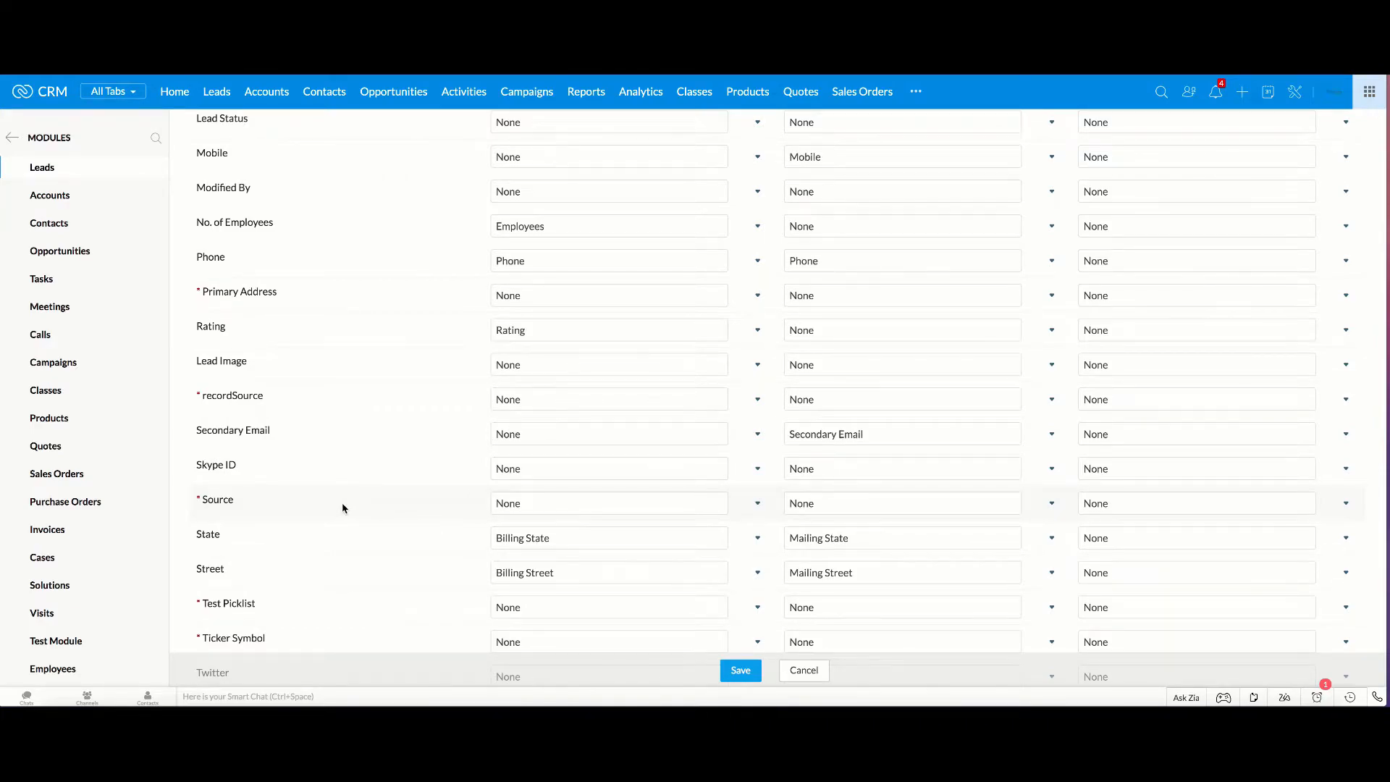
scroll(344, 508, up, 1)
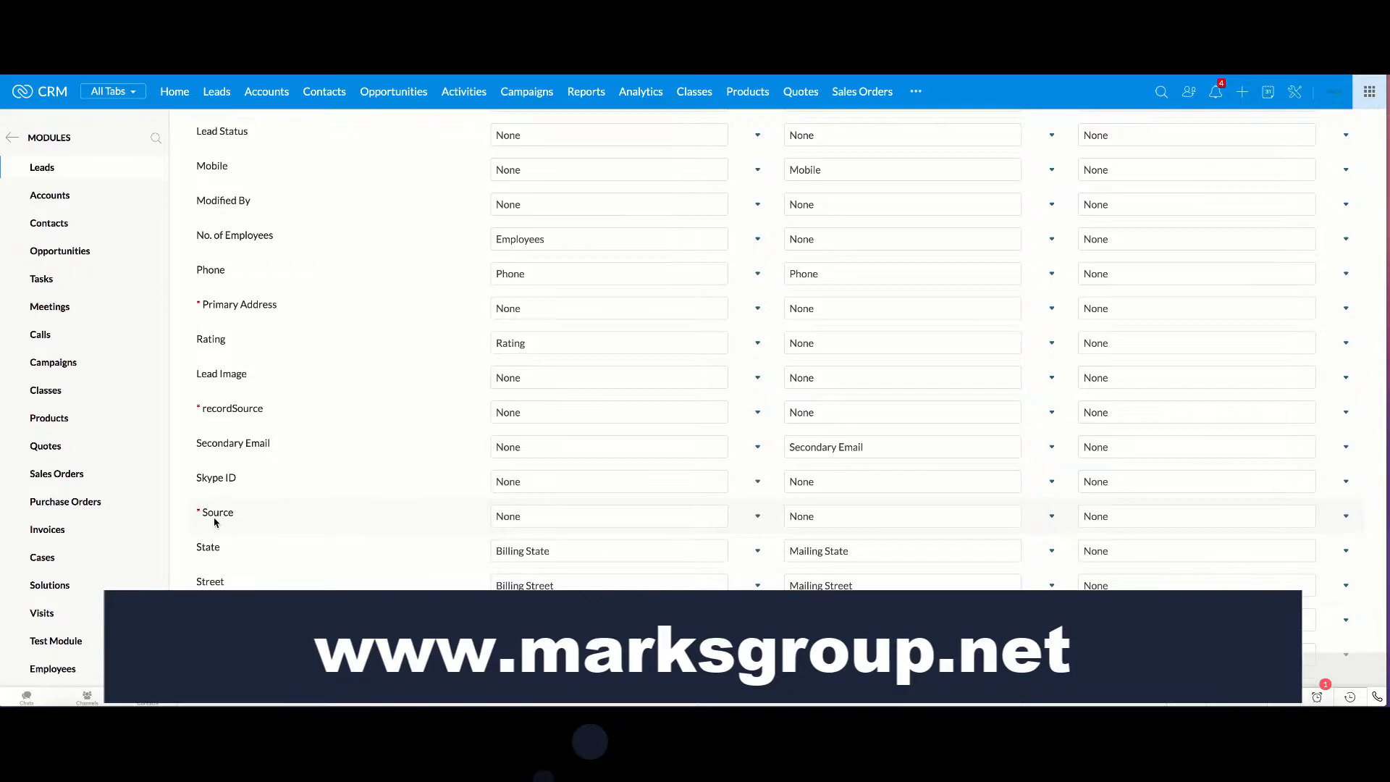
scroll(312, 522, up, 9)
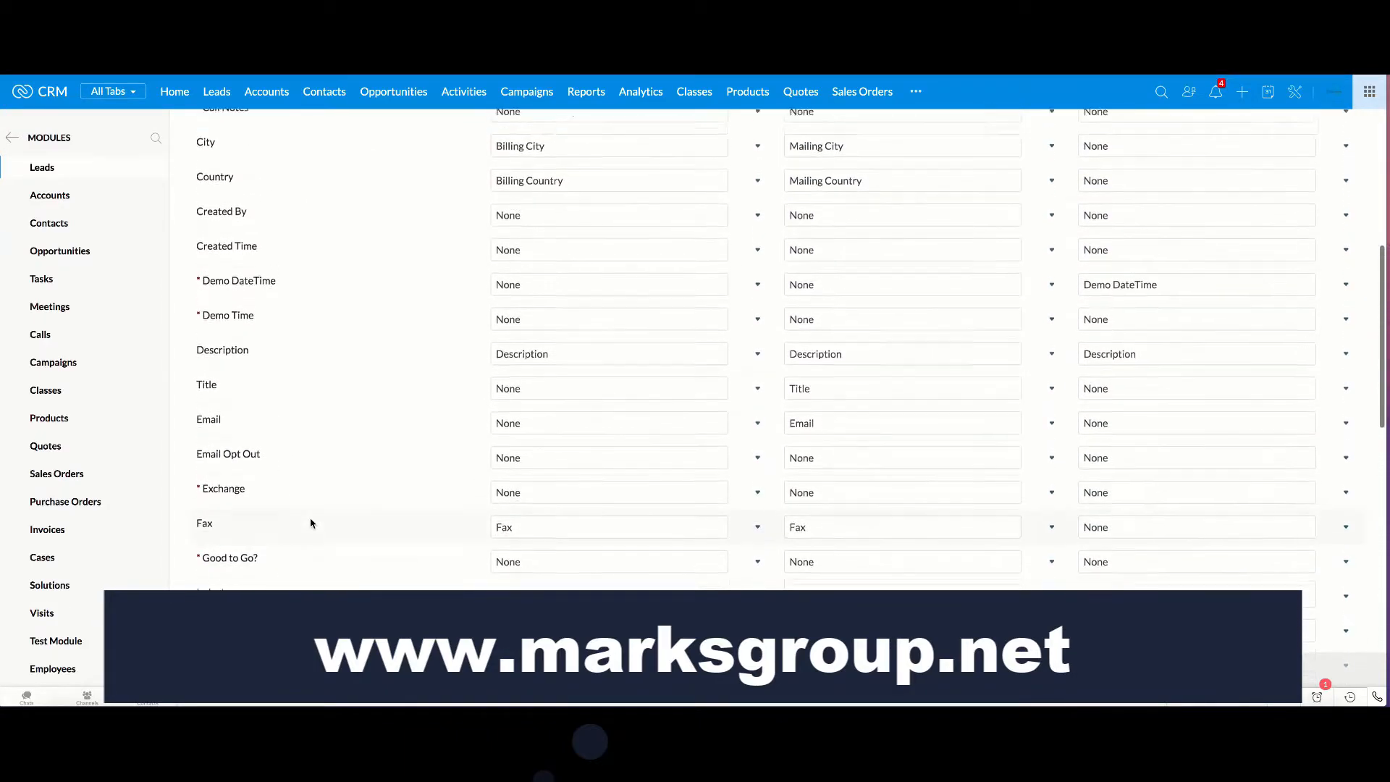
scroll(311, 523, up, 4)
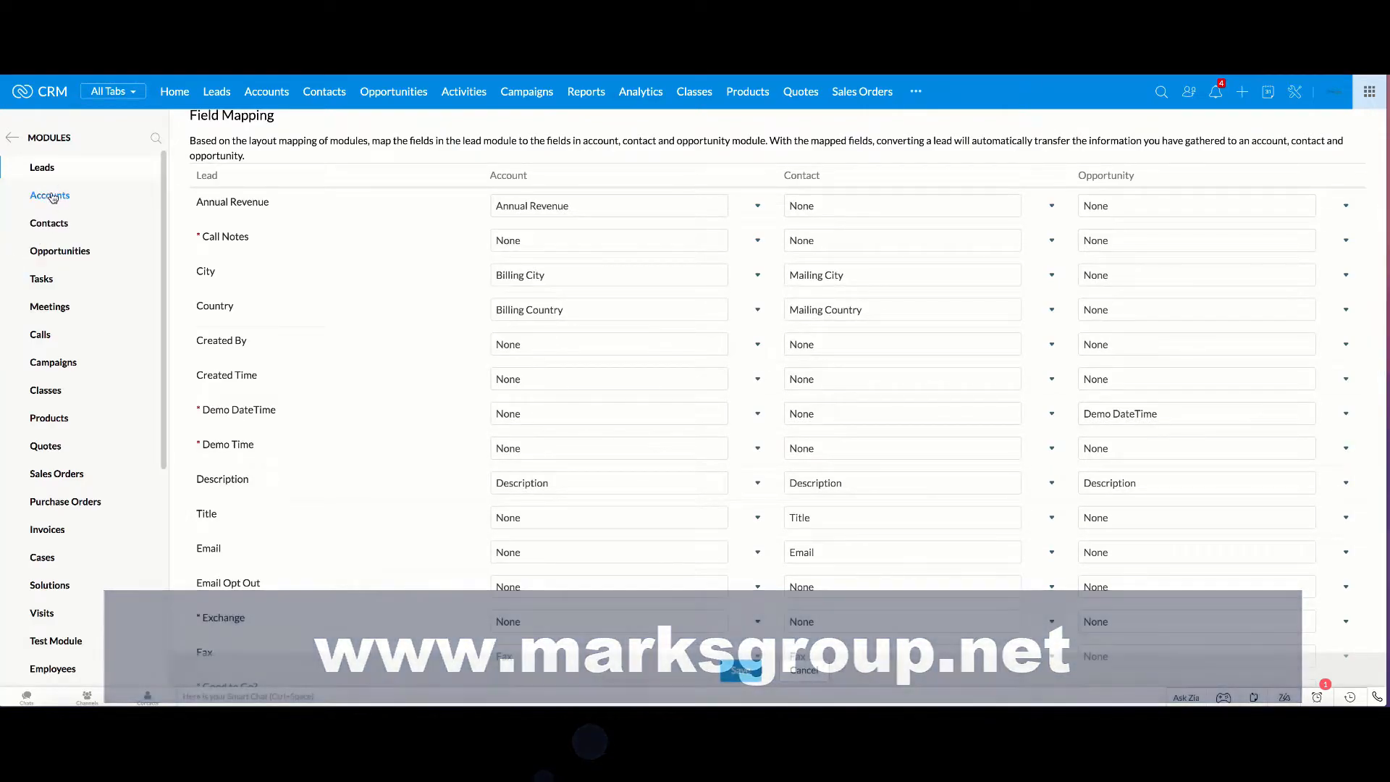
Open the Standard layout of the Accounts module and add a pick list field at the end of the Account Information section.
click(53, 197)
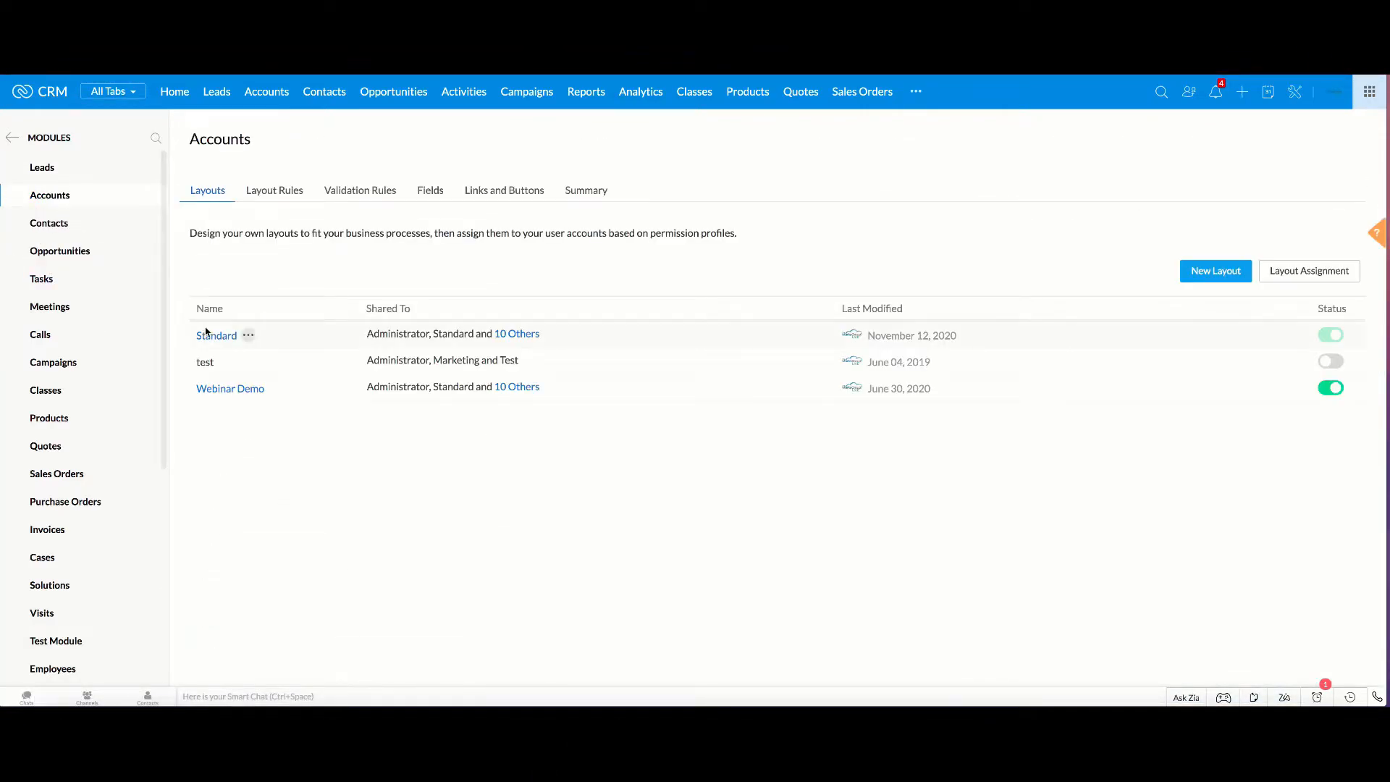
click(205, 334)
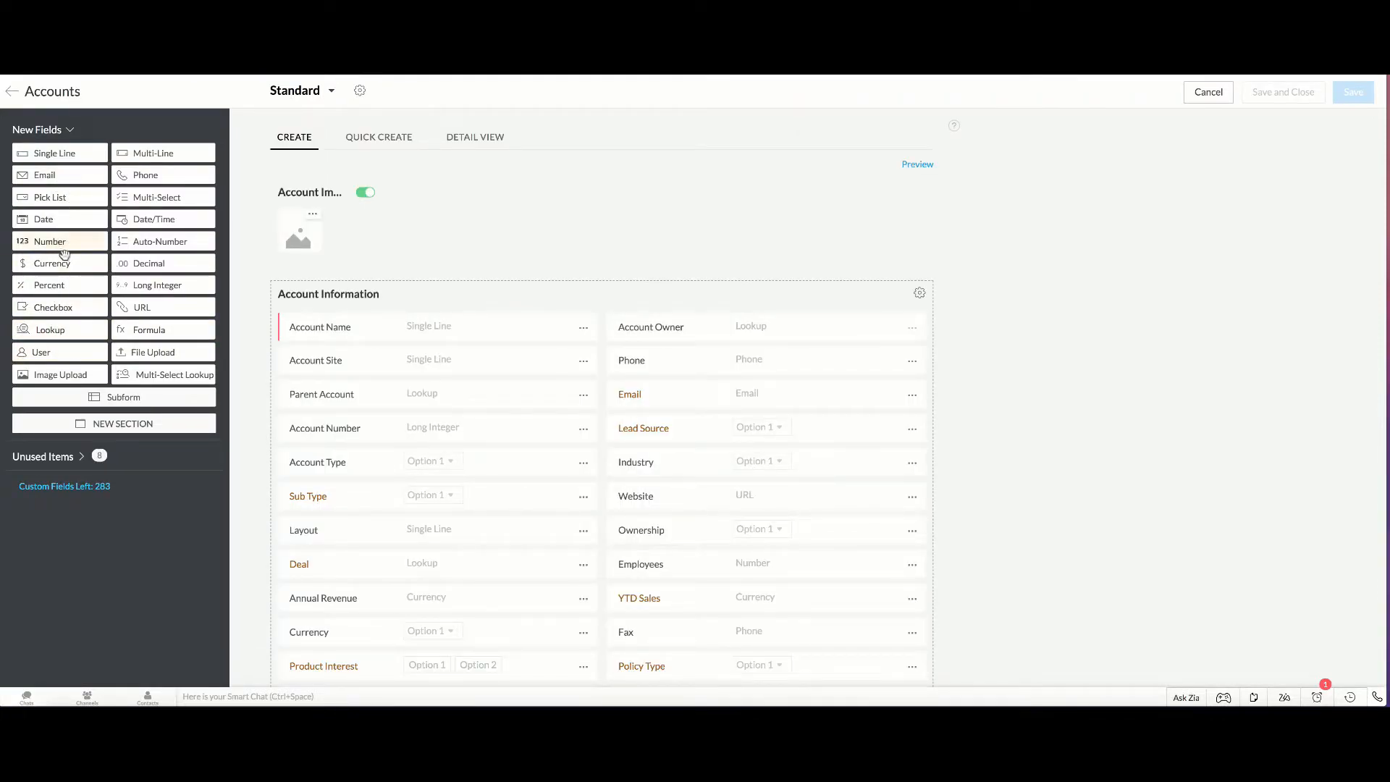
drag(52, 197, 322, 592)
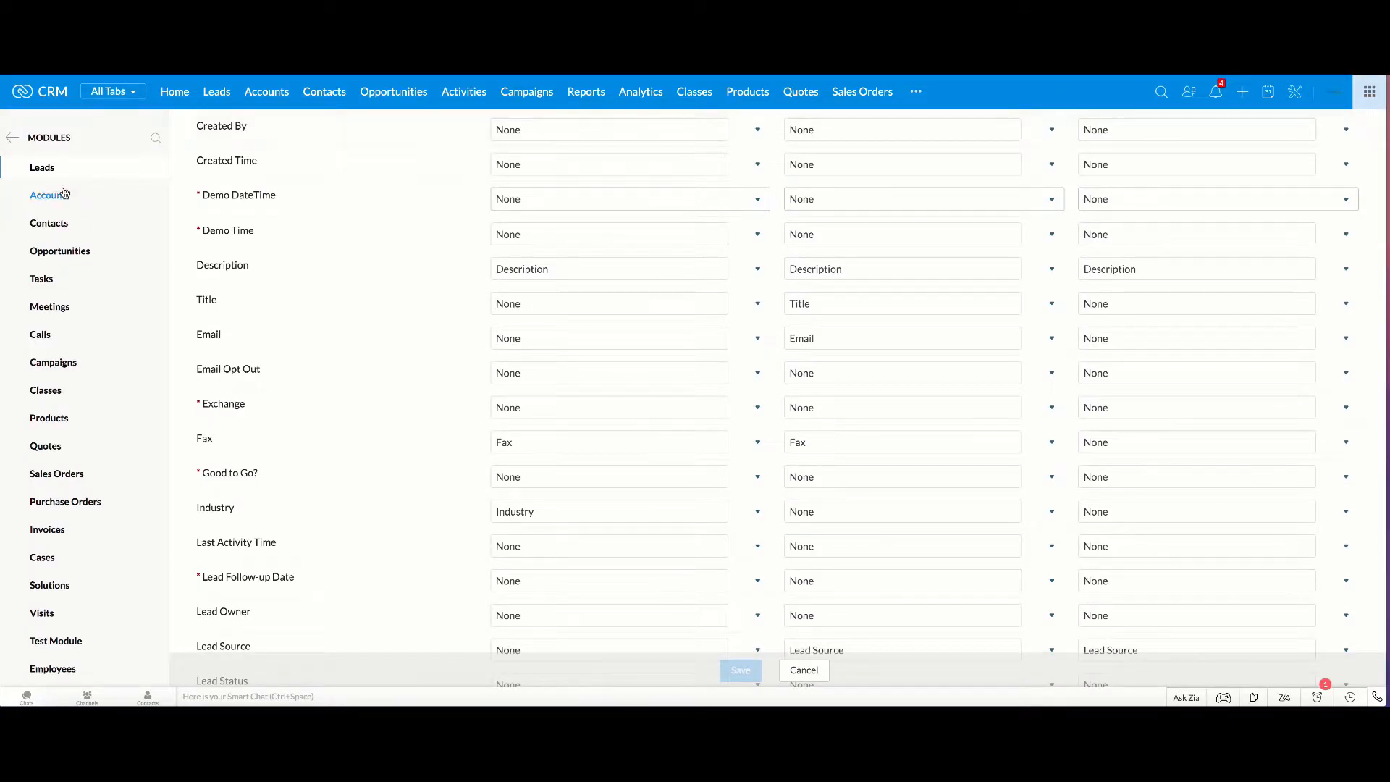
Open the properties of the Source field in the Leads module's Standard layout and examine its pick list options.
click(41, 167)
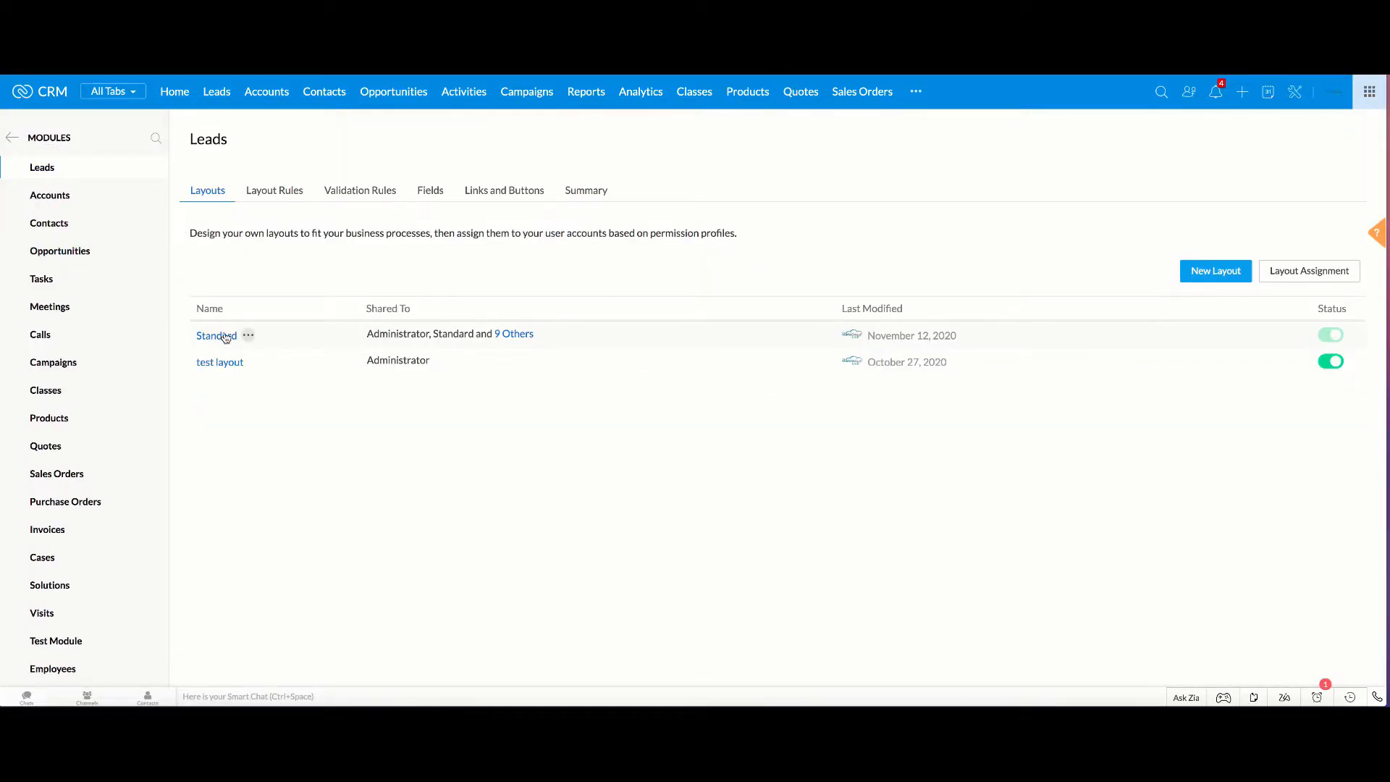
click(224, 337)
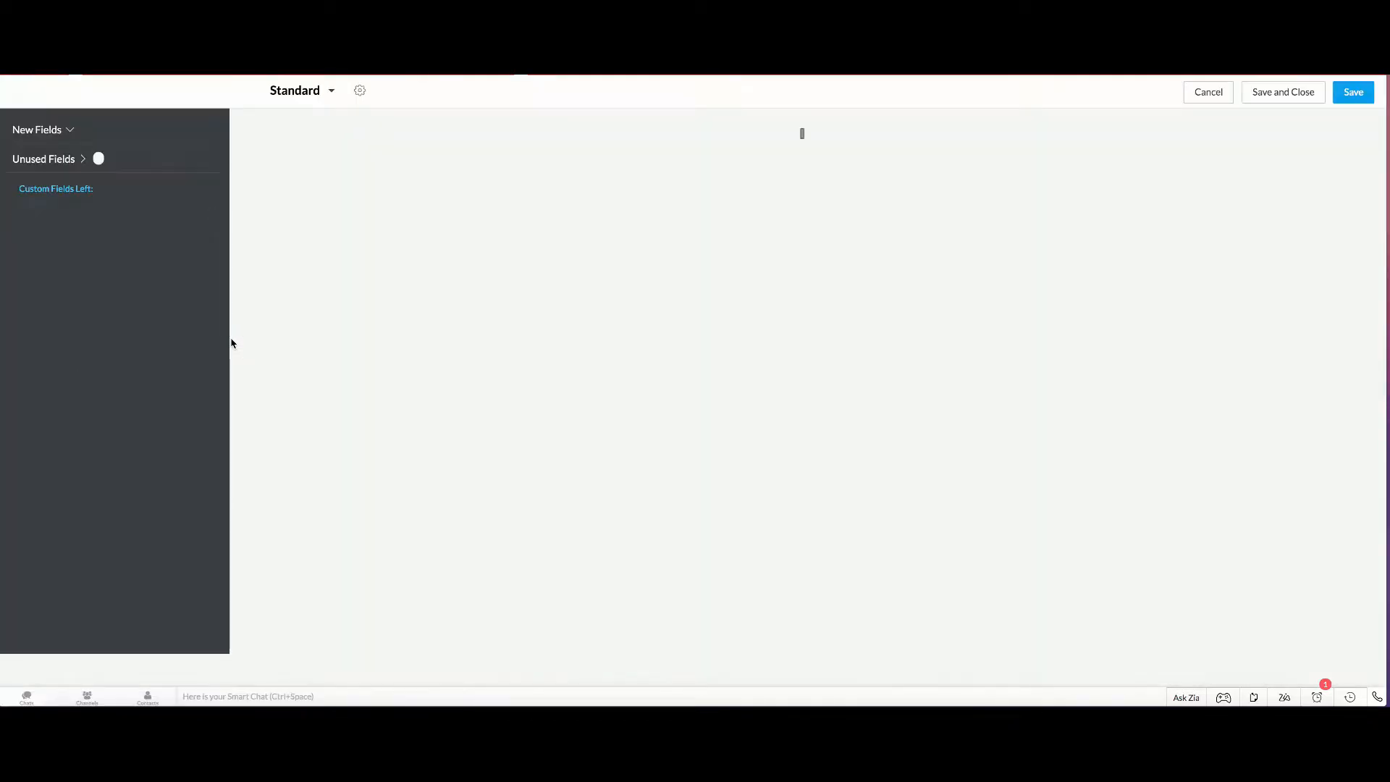
scroll(449, 444, down, 3)
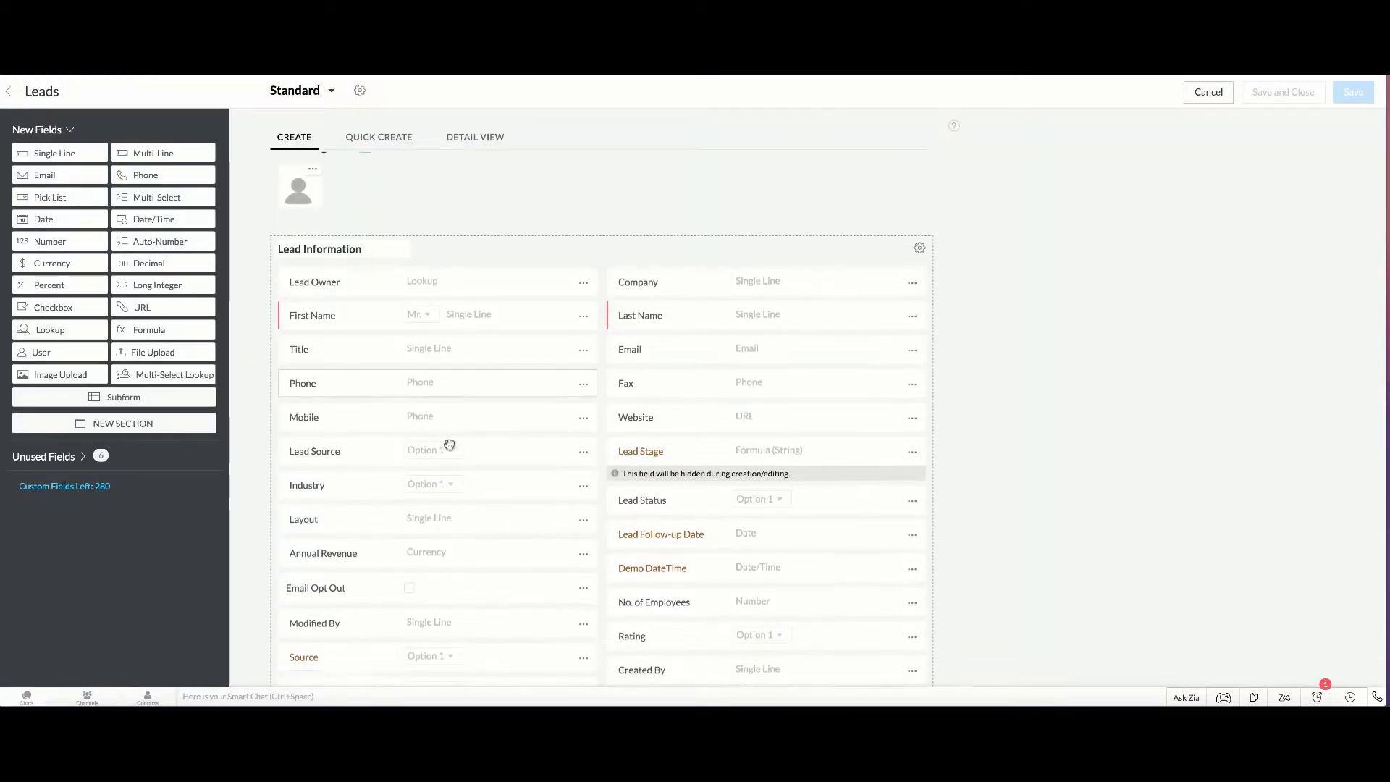
click(583, 523)
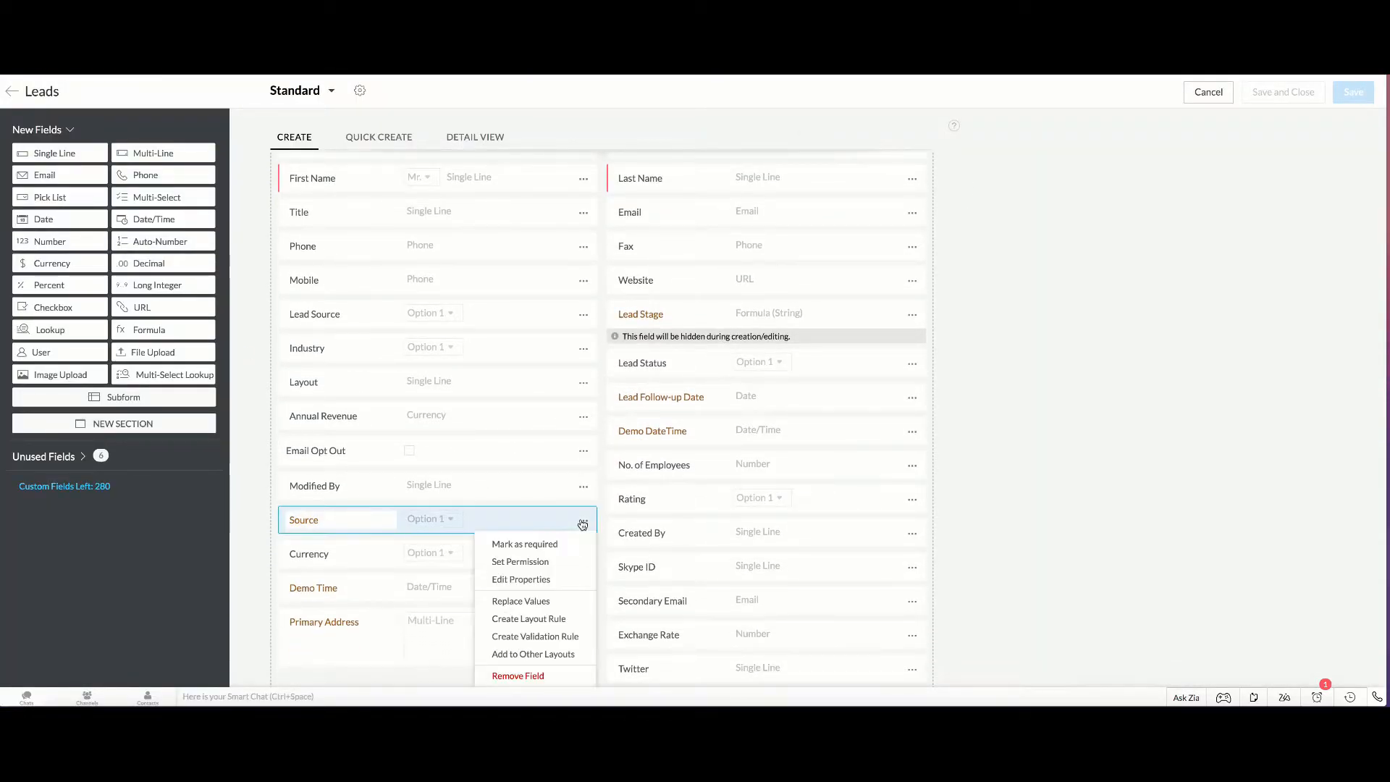
click(535, 580)
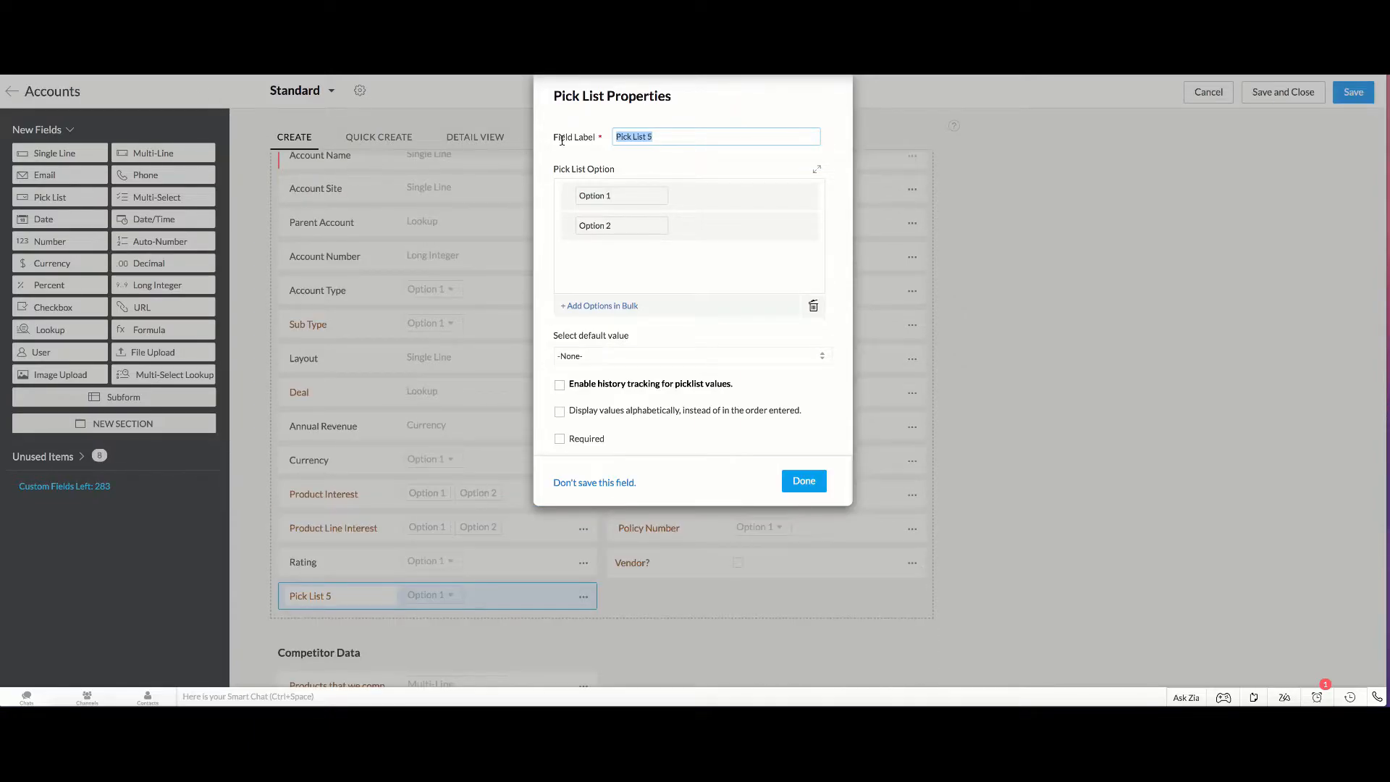
Set the new account pick list's options to Manual Entry and Imported, and save the field and the Standard layout.
click(615, 195)
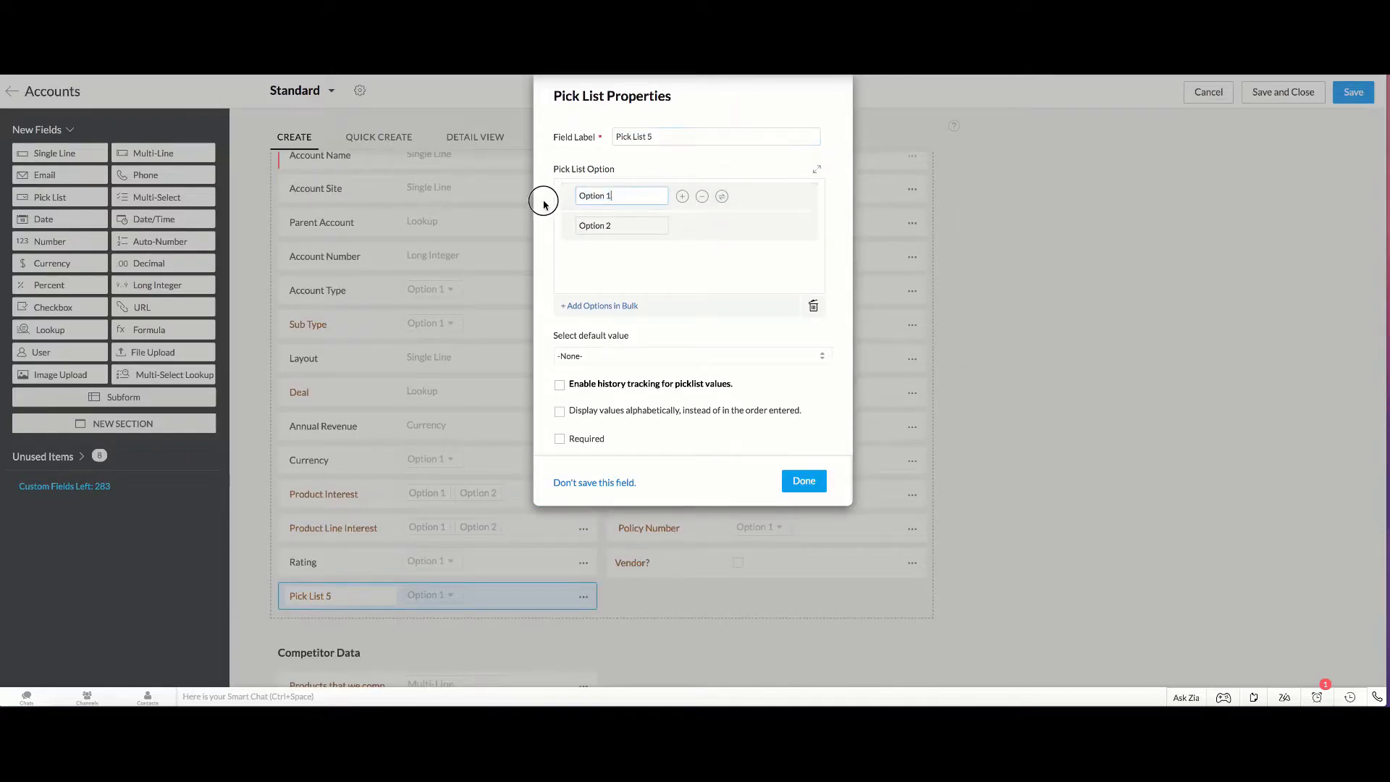
drag(619, 196, 565, 199)
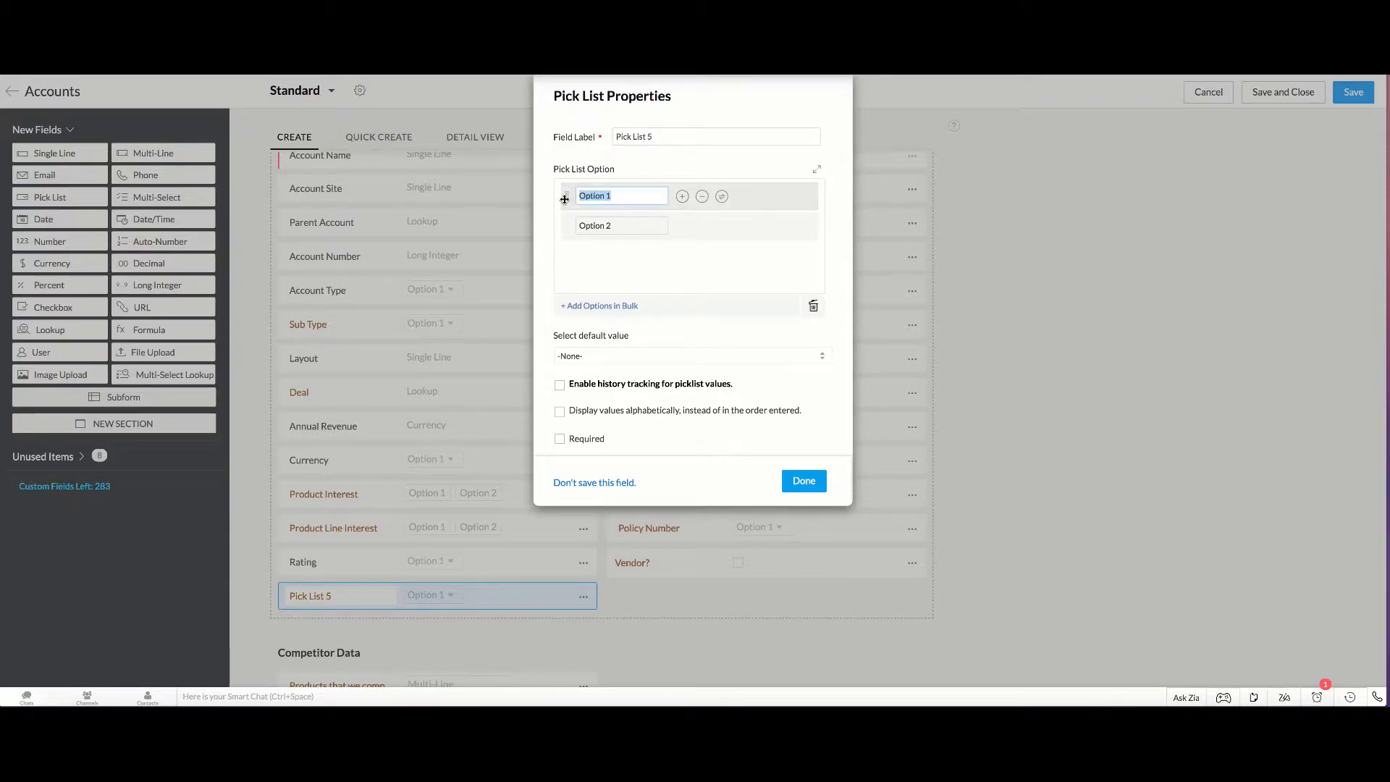
text(Manual Entr)
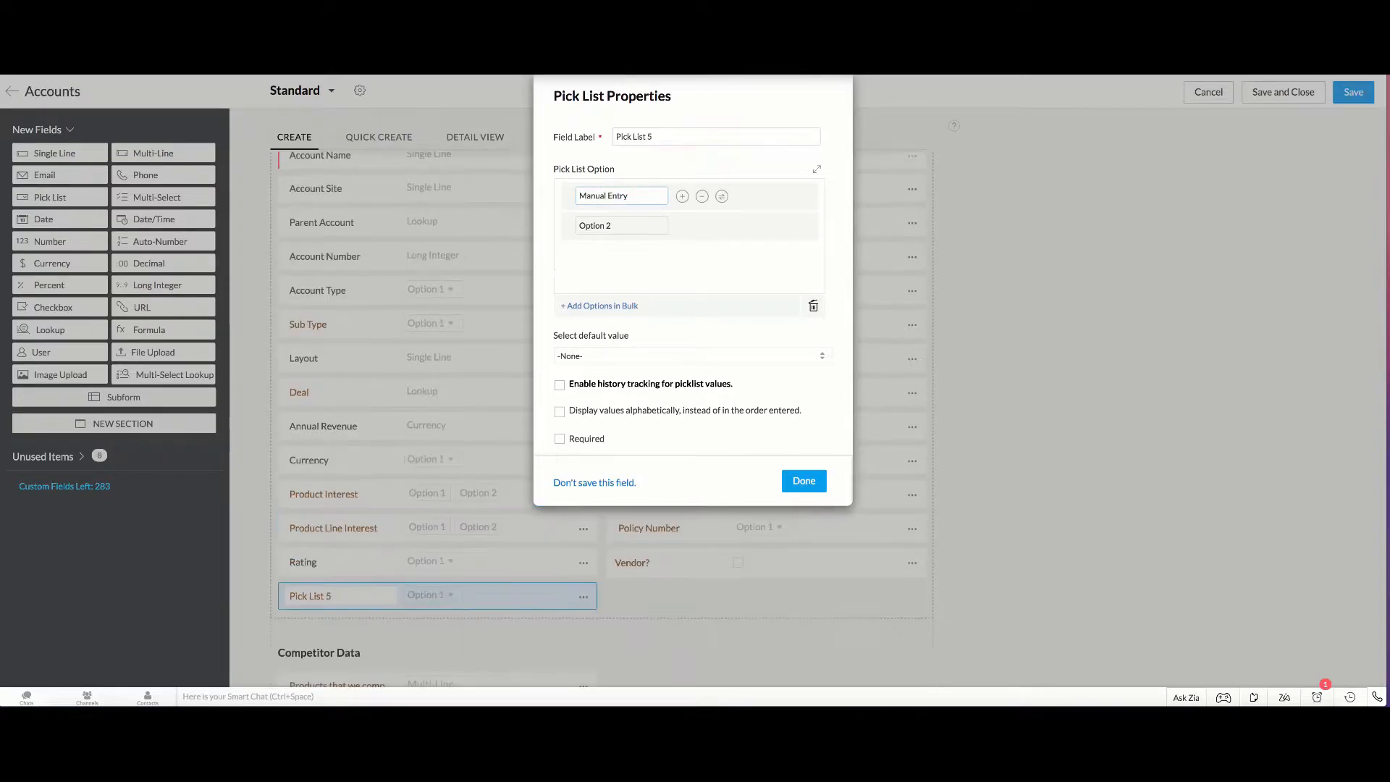
text(y)
key(Return)
text(Imported)
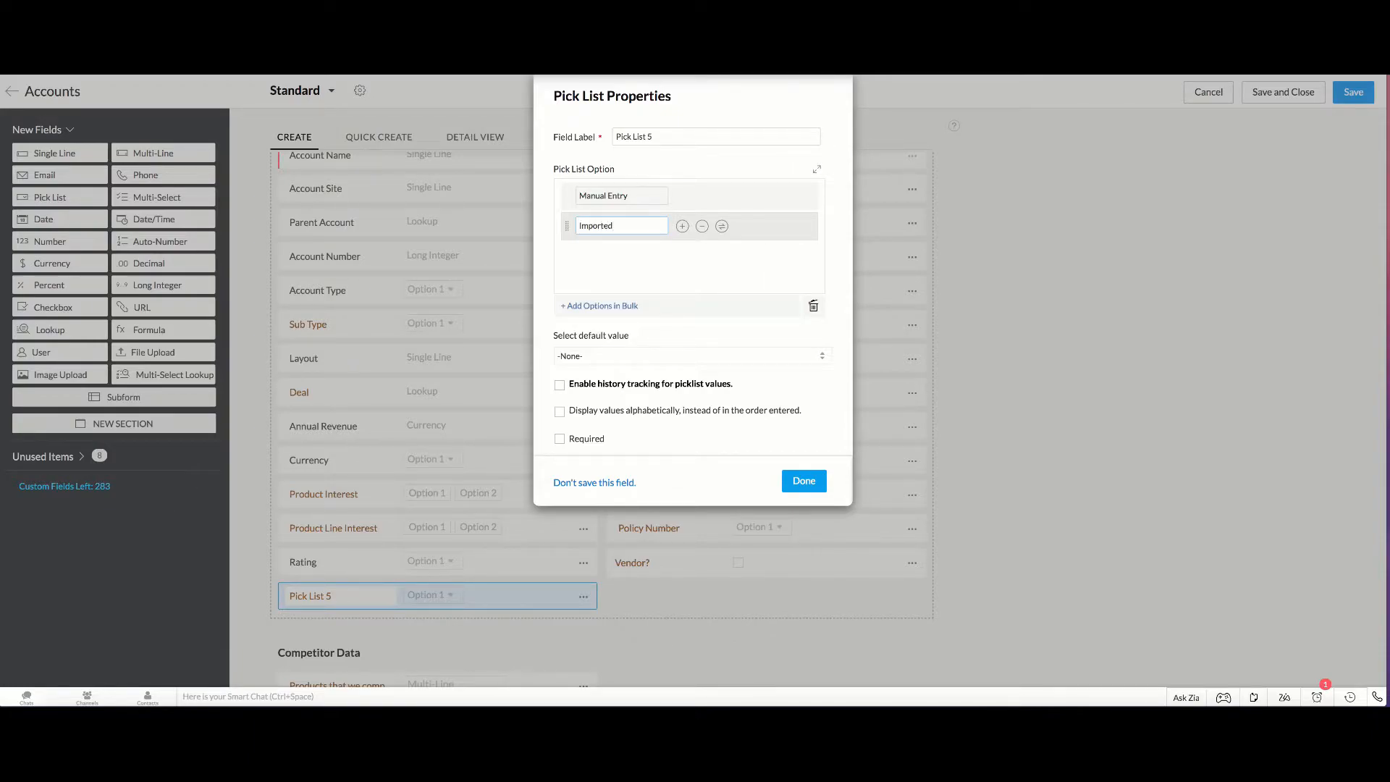
click(819, 492)
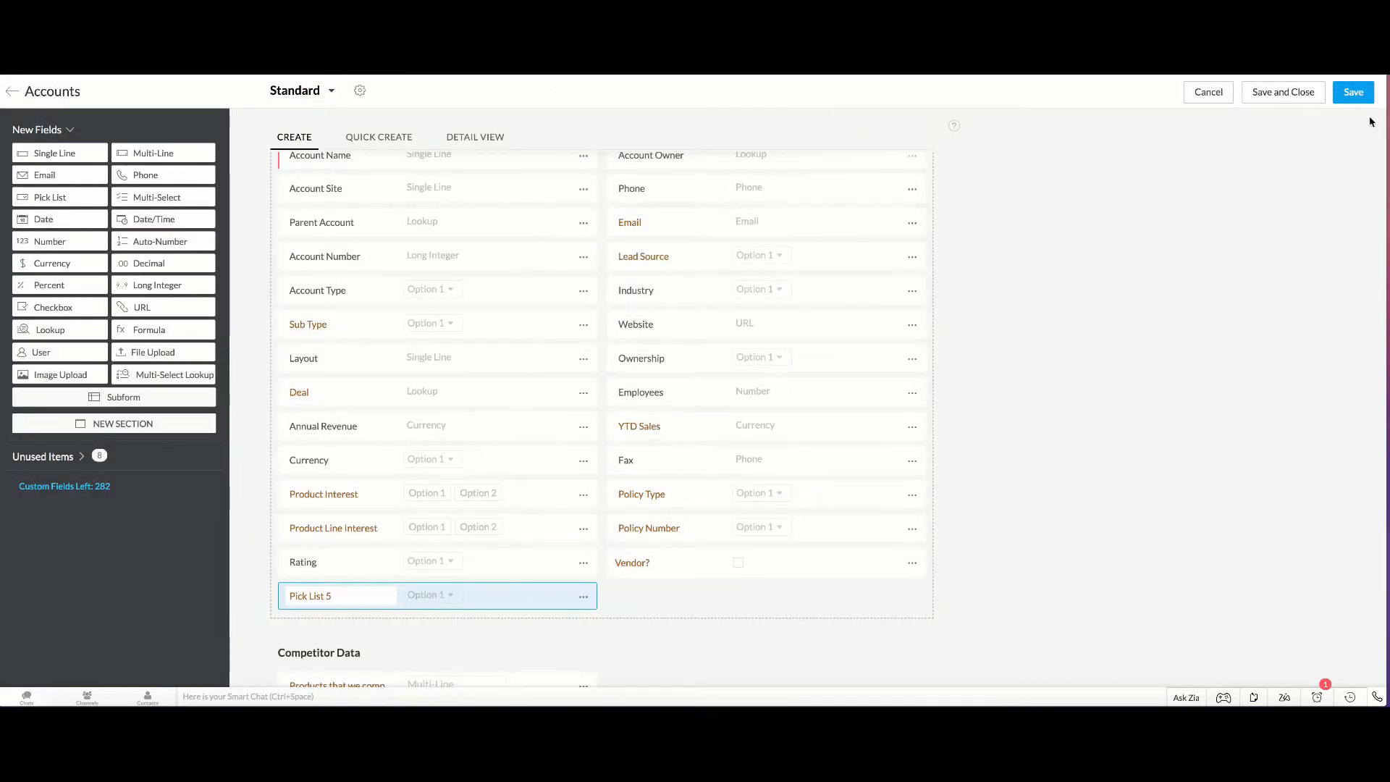
click(1368, 96)
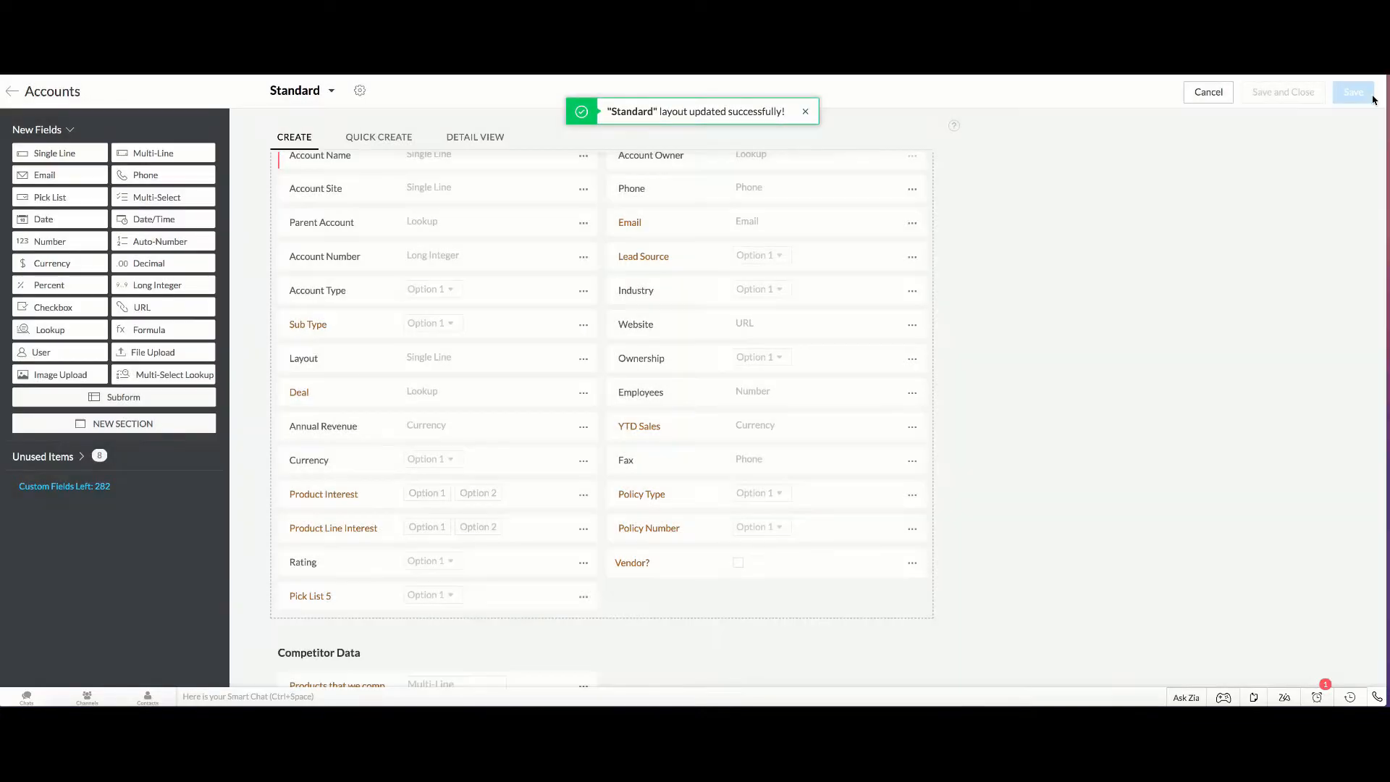
Open the 123 Holdings account record and examine its account information for the newly added pick list field.
click(12, 92)
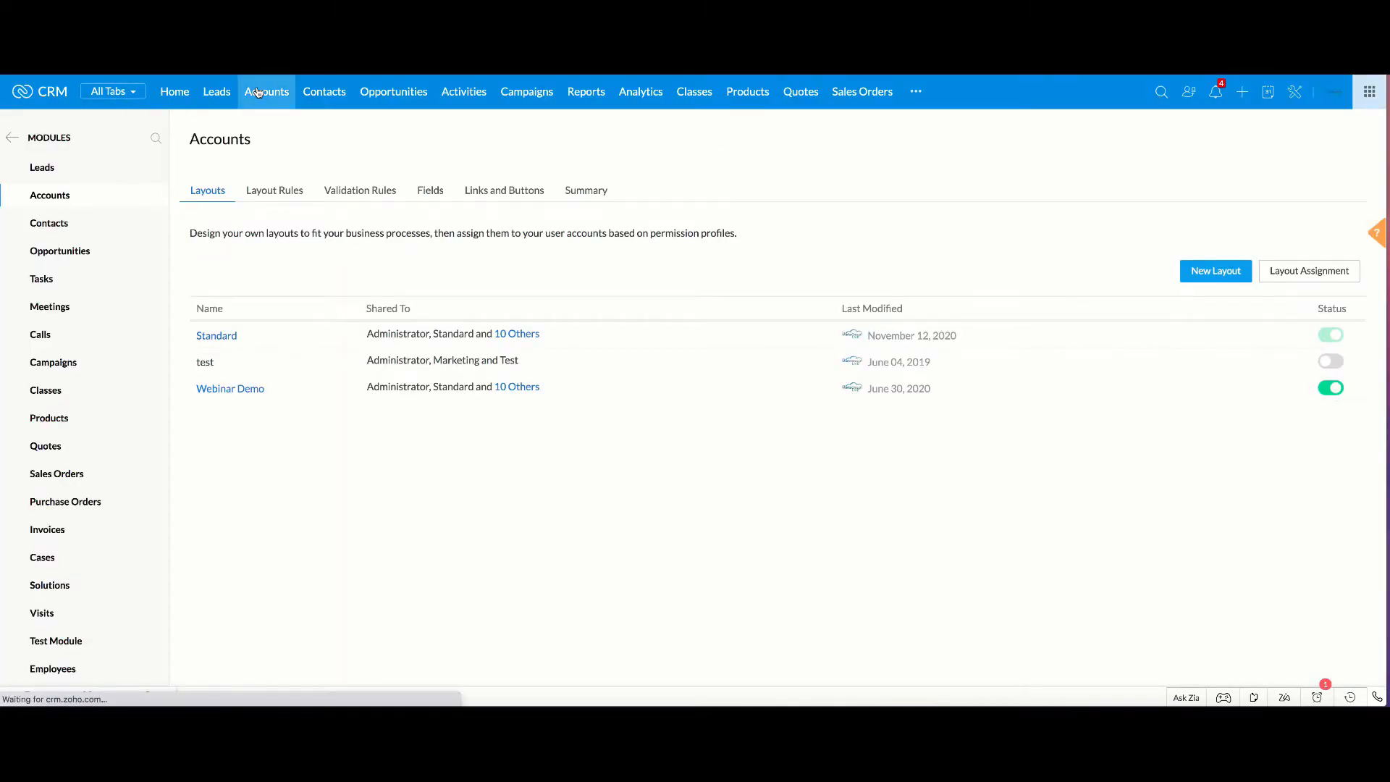
click(253, 91)
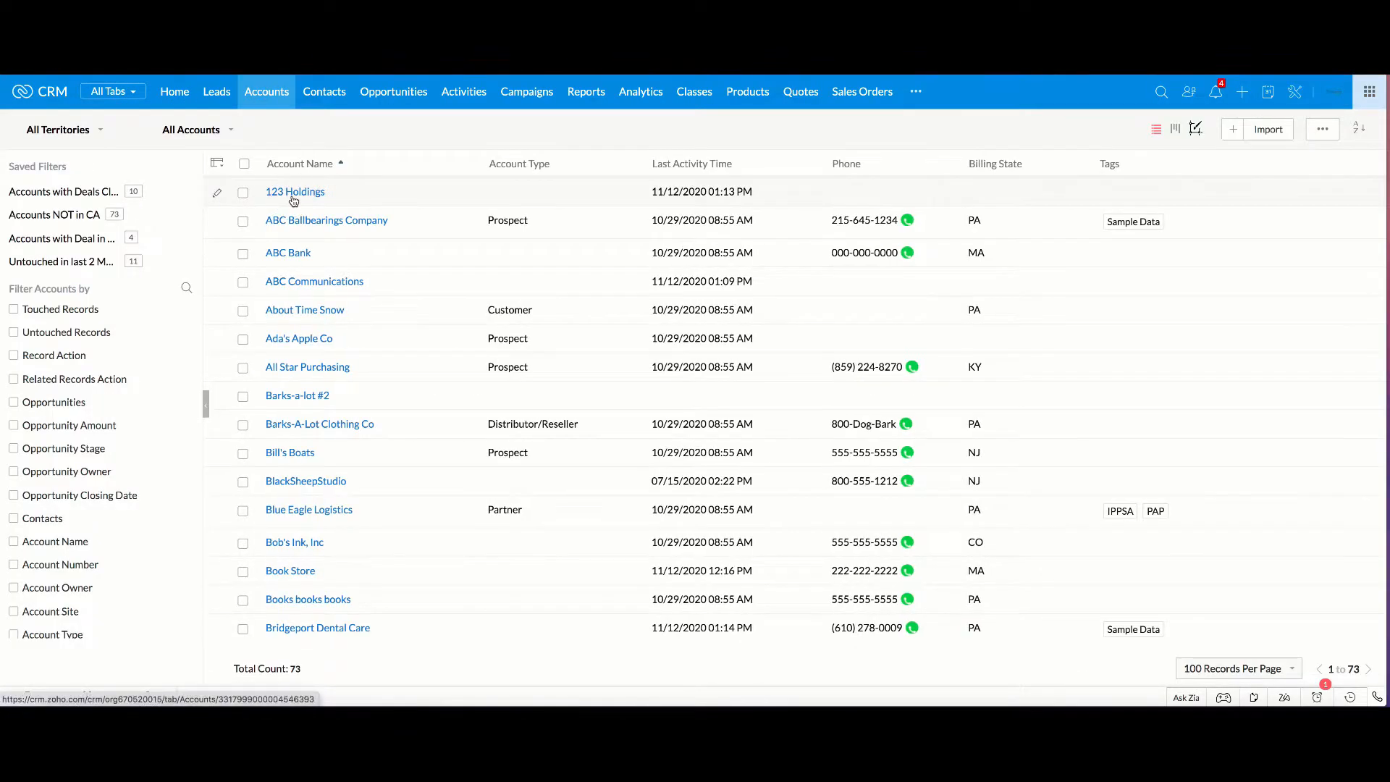
click(293, 195)
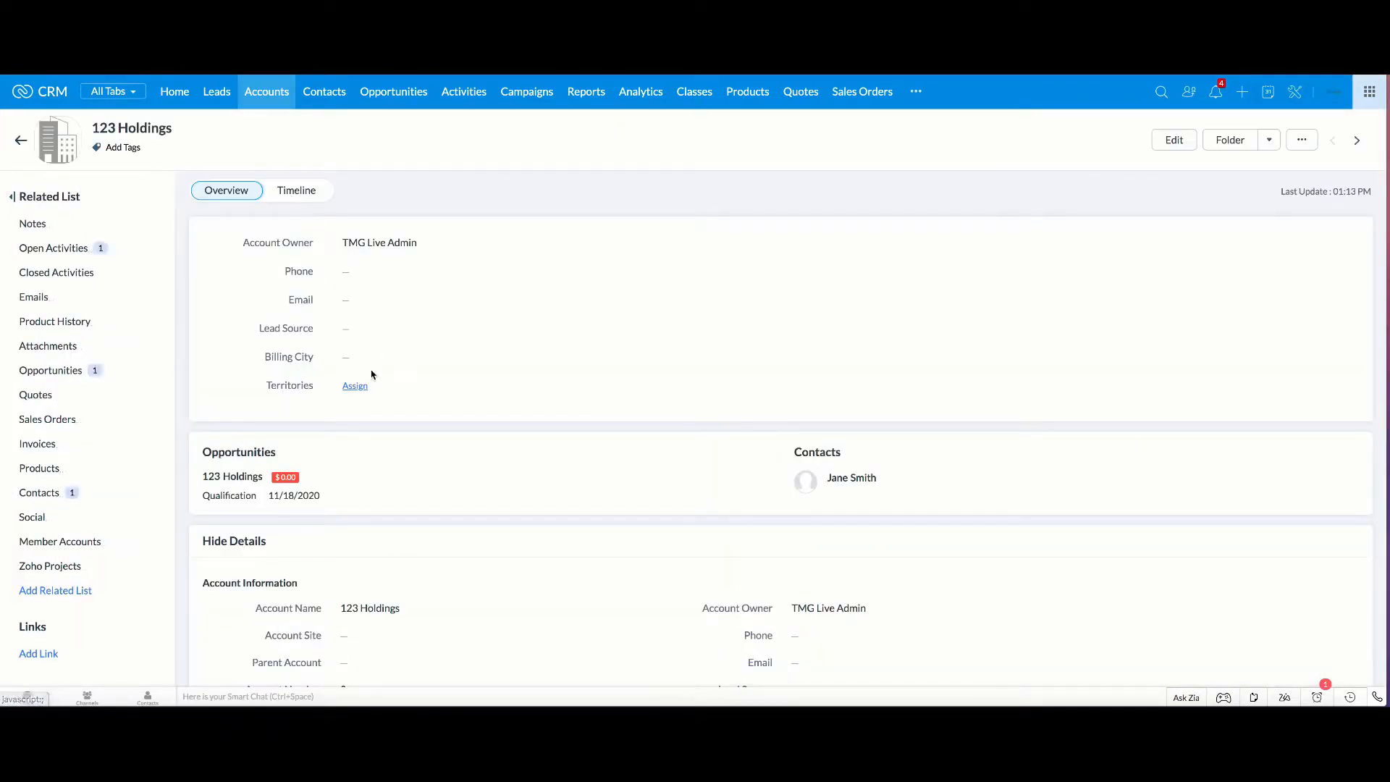
scroll(396, 453, down, 1)
scroll(397, 456, down, 5)
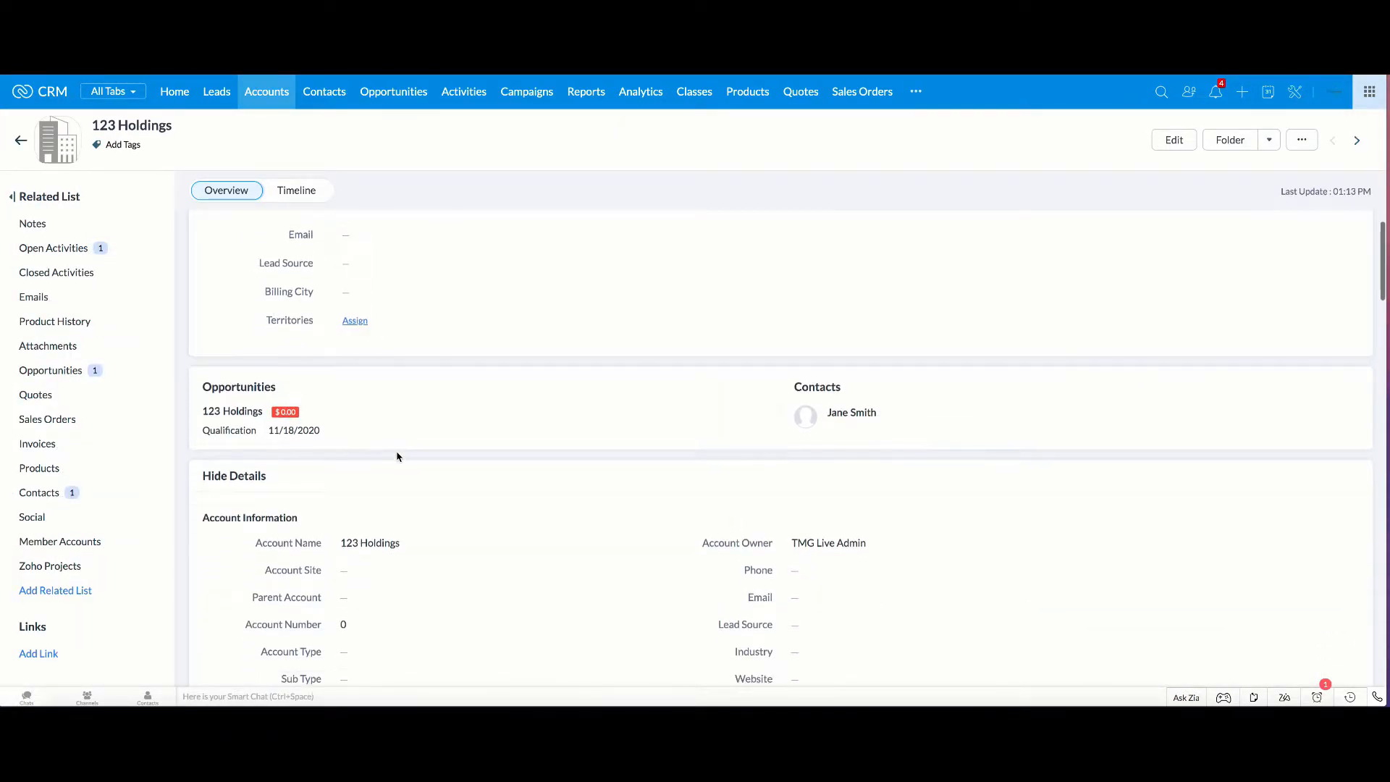
scroll(397, 457, down, 3)
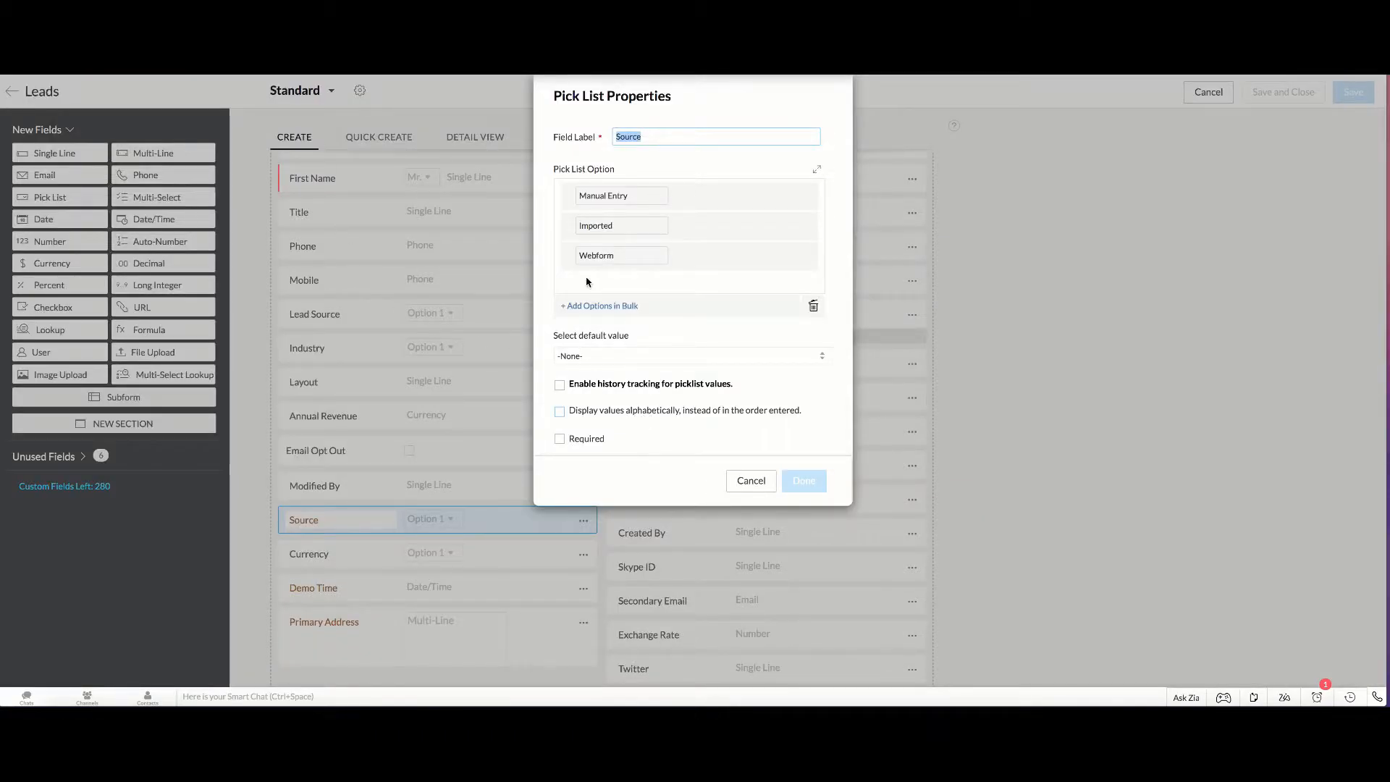
Leave the lead Source field's properties unchanged and open the Standard layout of the Accounts module.
click(746, 488)
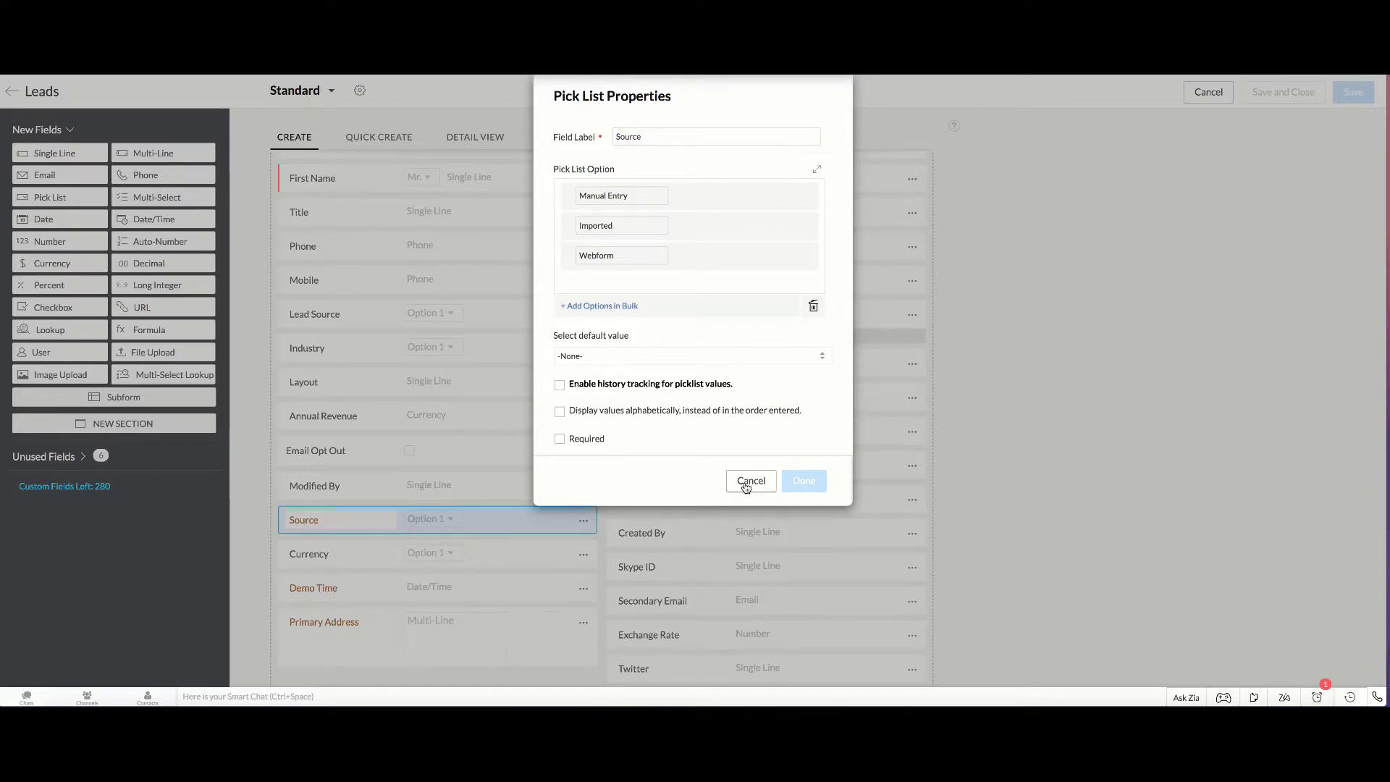
click(749, 482)
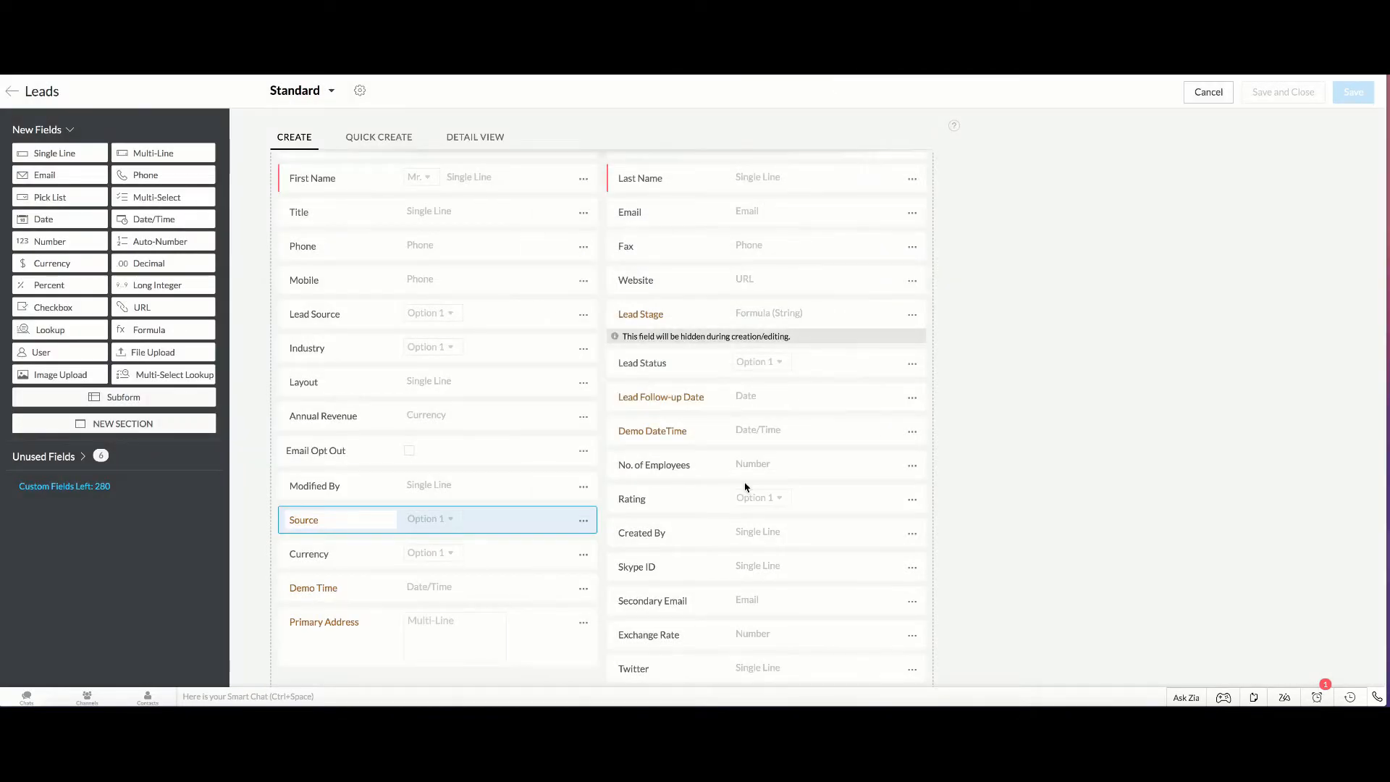
click(12, 91)
click(52, 189)
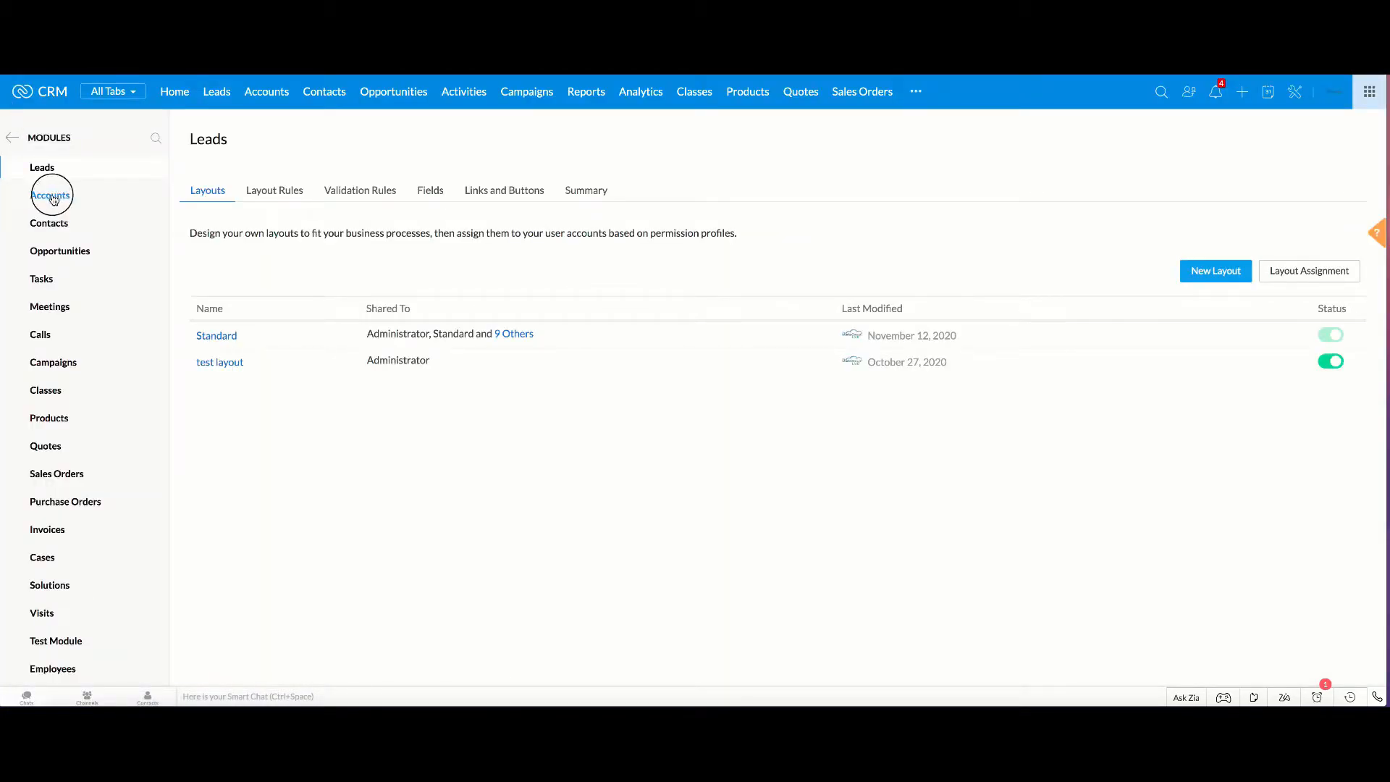
click(223, 339)
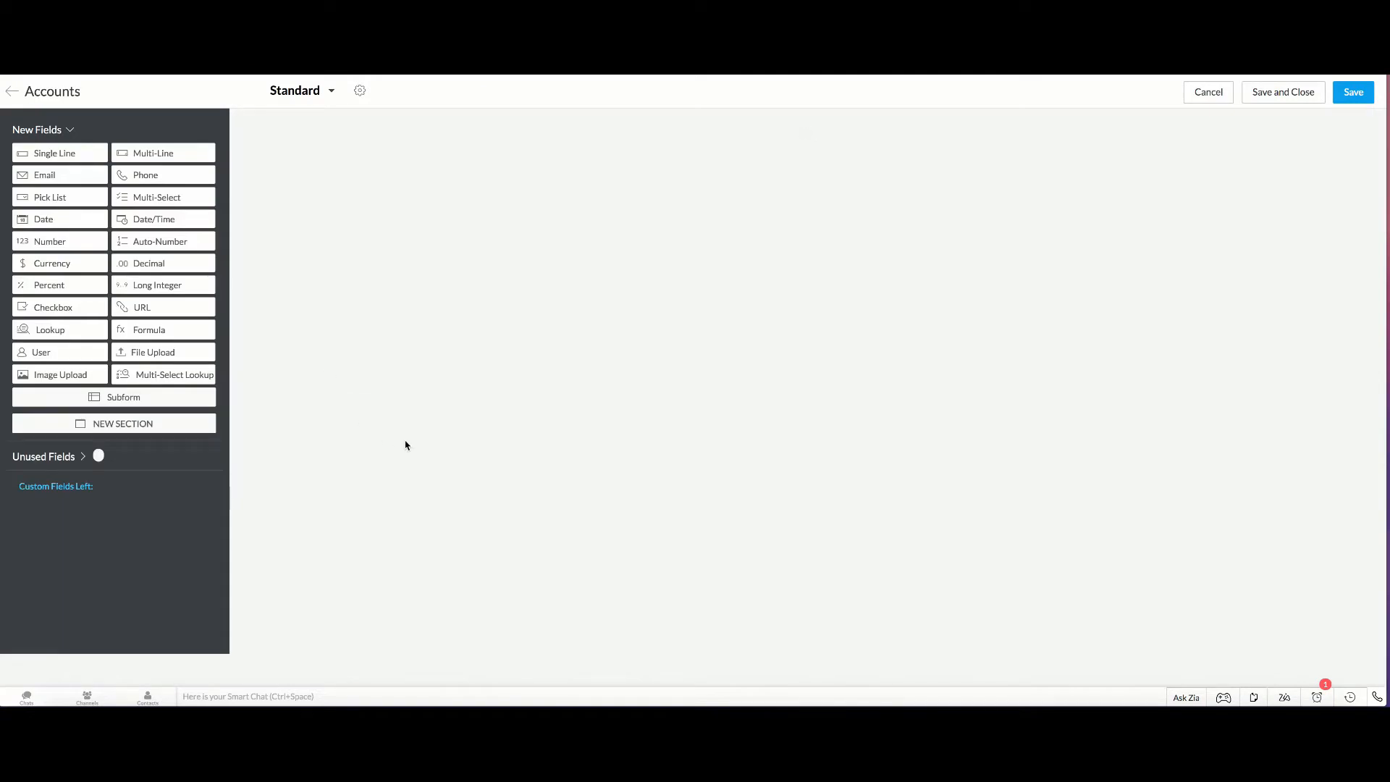
Rename the new account pick list field to Source, save the layout, and check the field in the 123 Holdings record.
scroll(405, 445, down, 5)
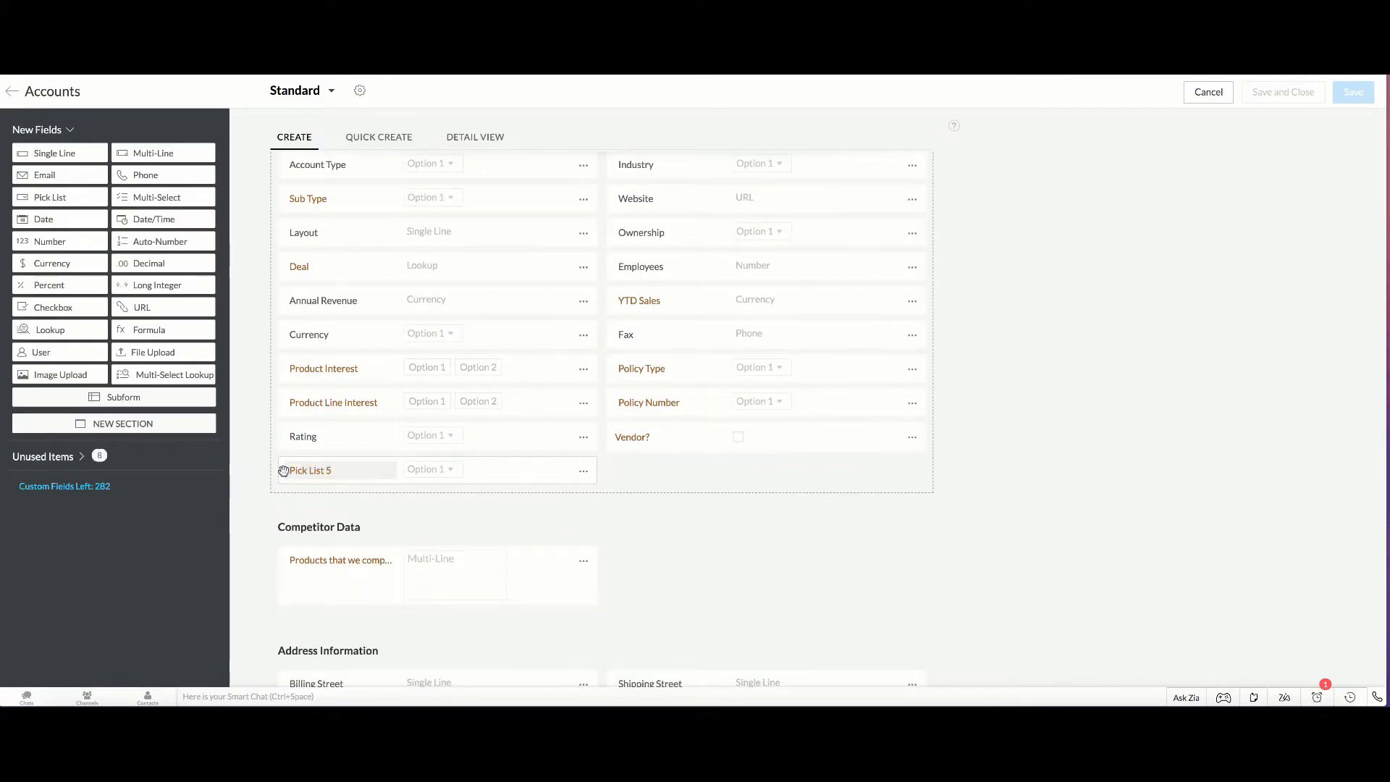
click(345, 467)
text(Source)
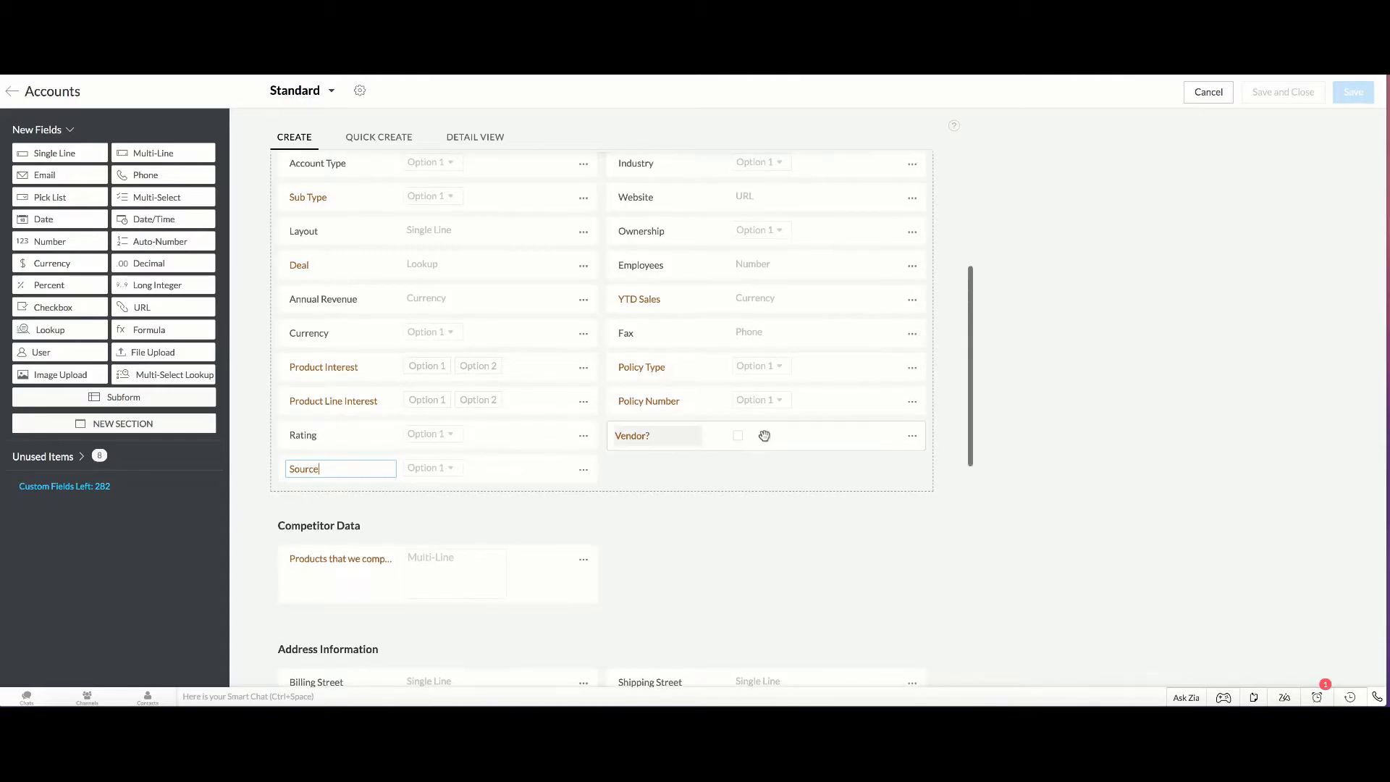
click(1054, 325)
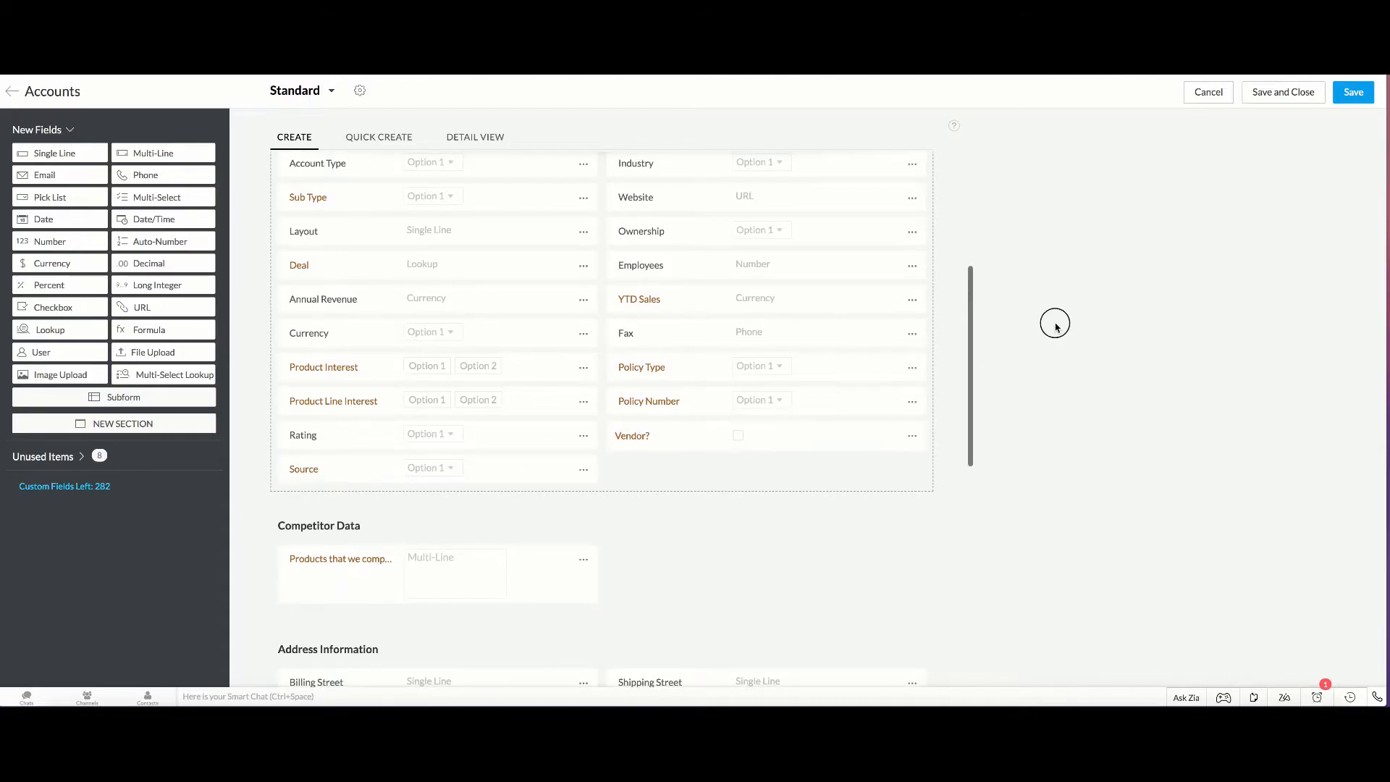
click(1364, 94)
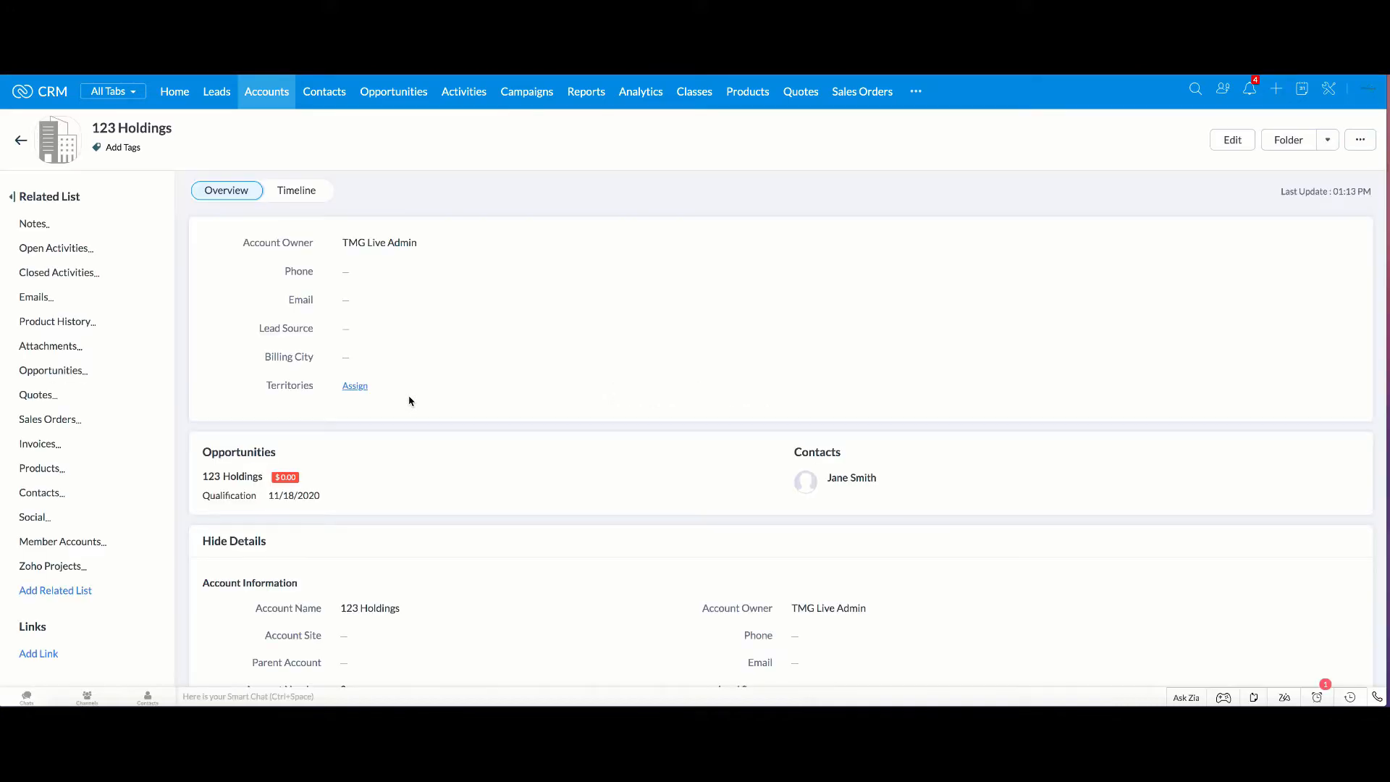
scroll(409, 401, down, 7)
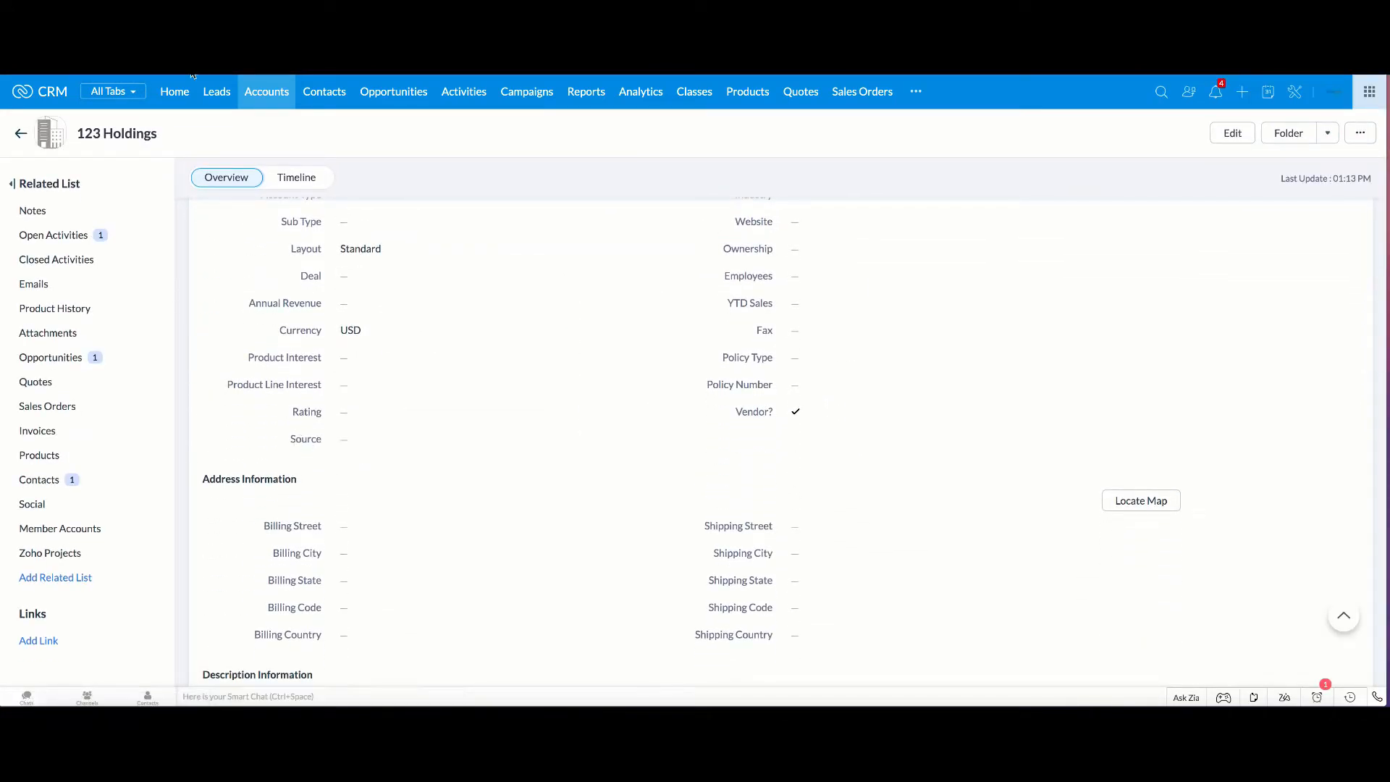
Open the Smithworks lead, set its Source field to Manual Entry, and save the value.
click(217, 92)
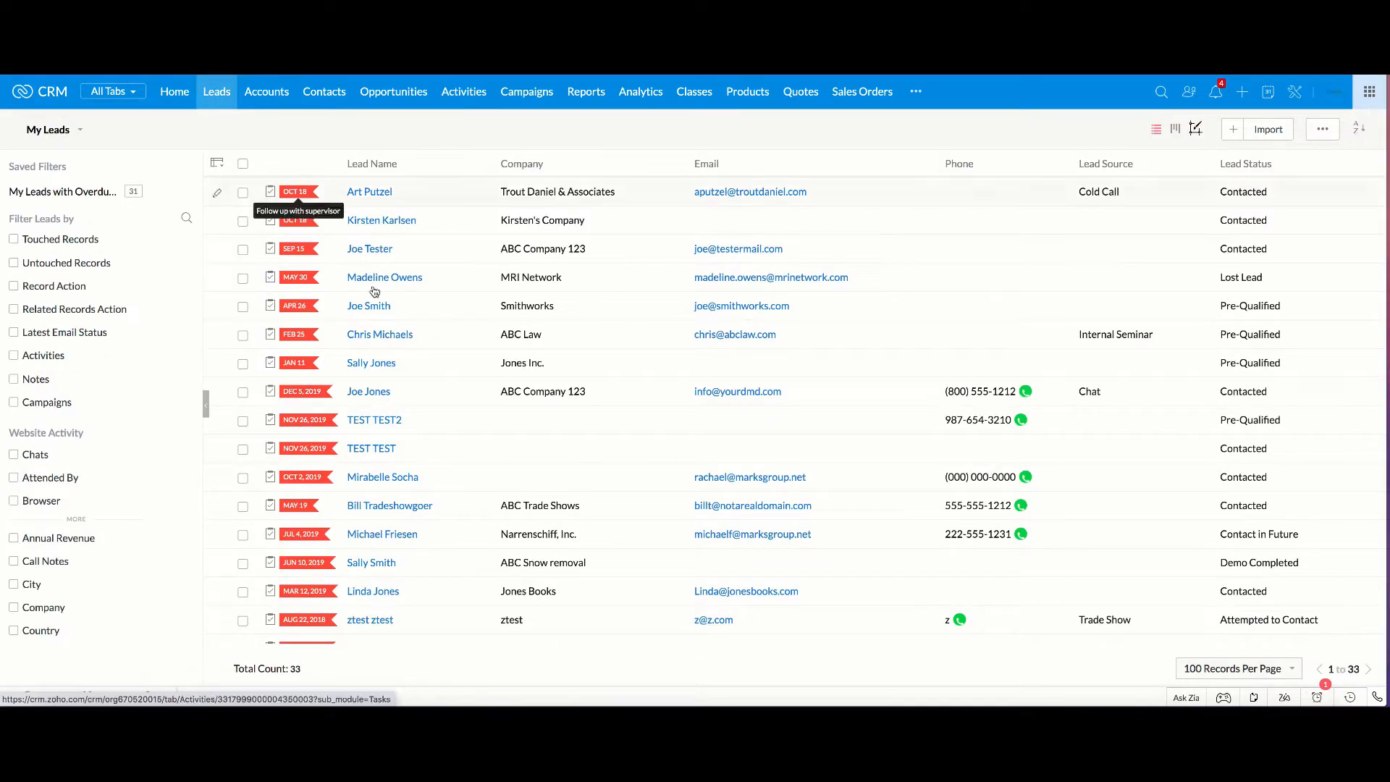
click(360, 307)
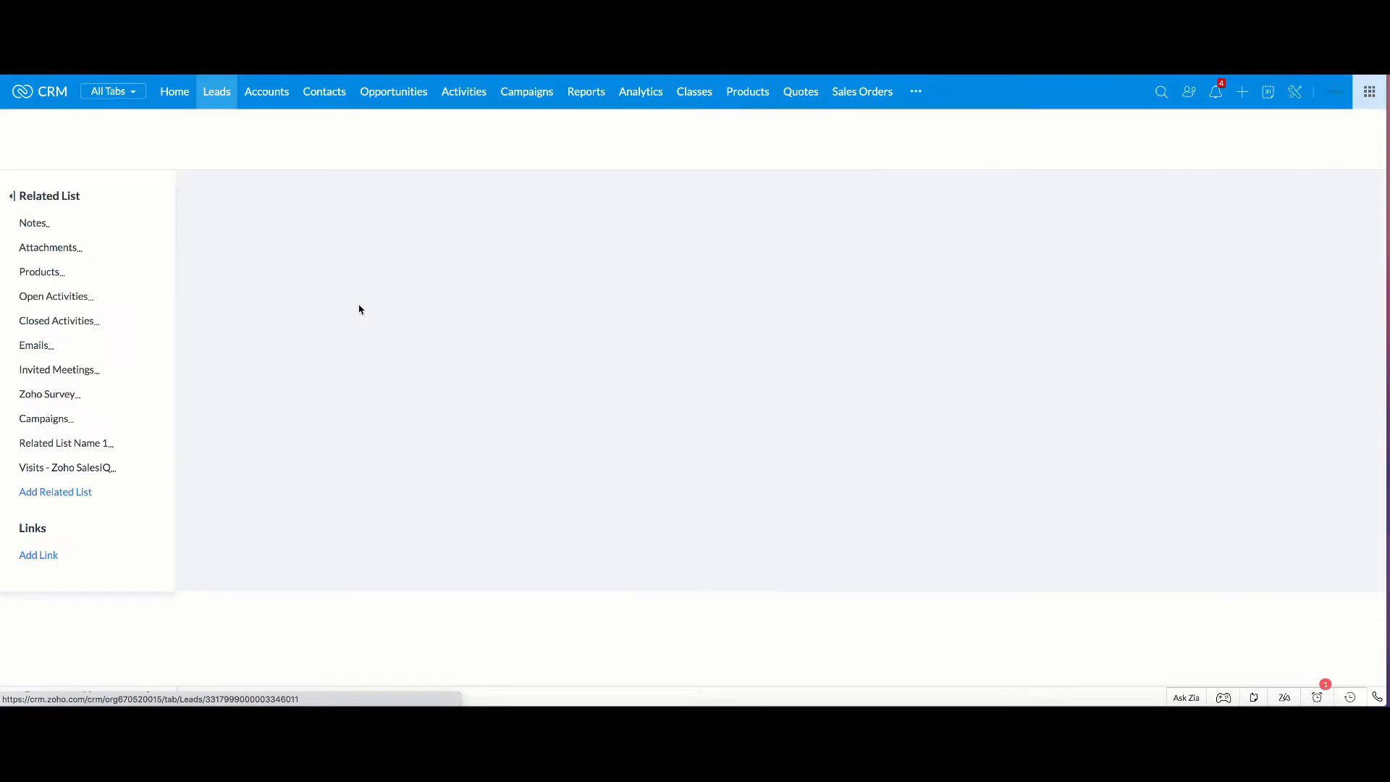
scroll(577, 441, down, 8)
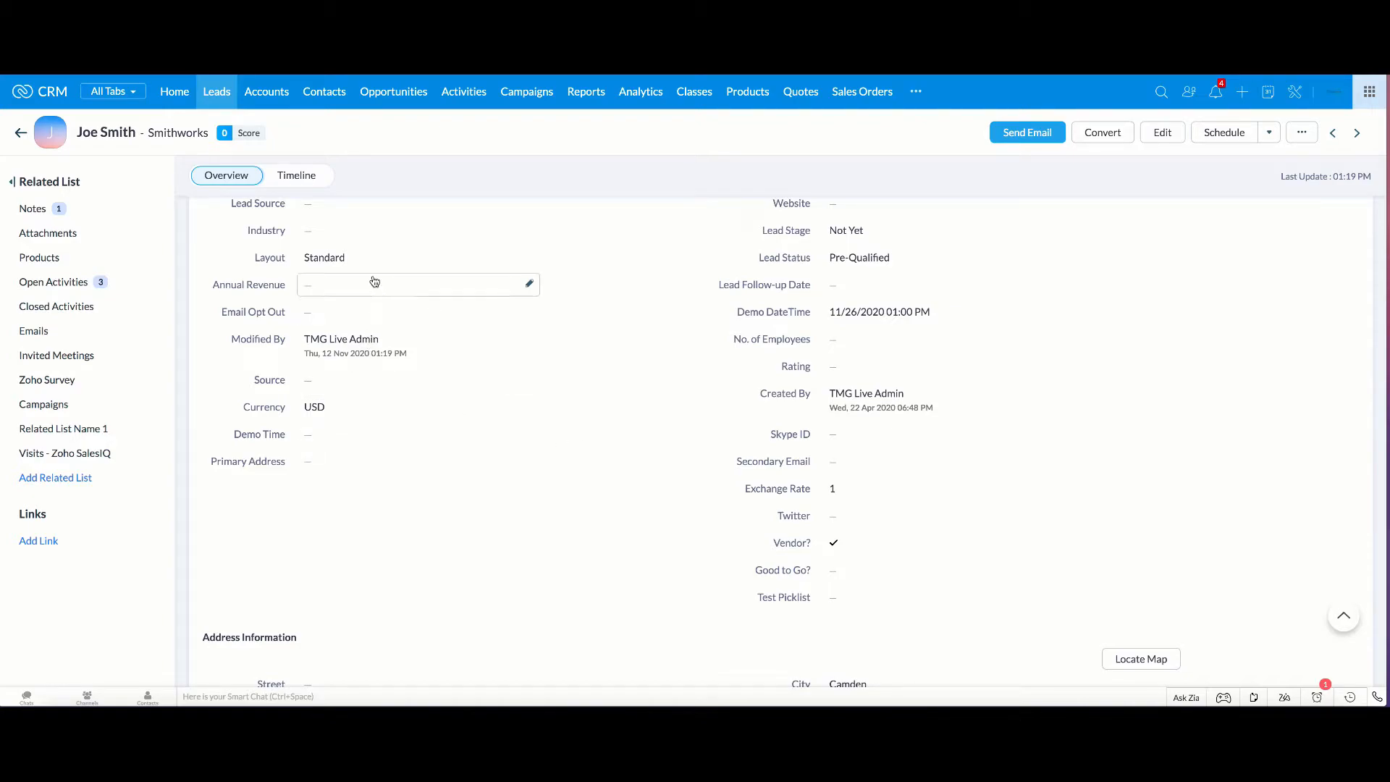
scroll(374, 282, up, 2)
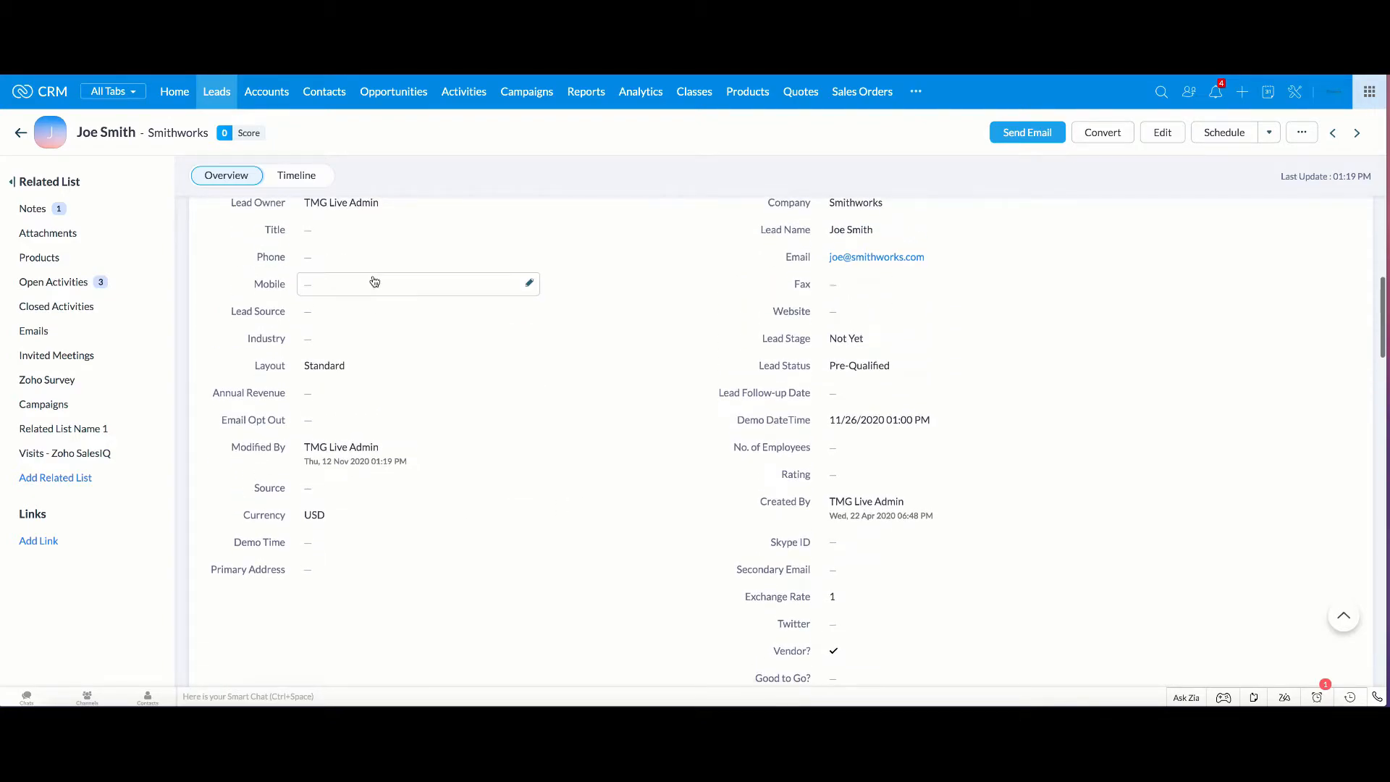
click(351, 489)
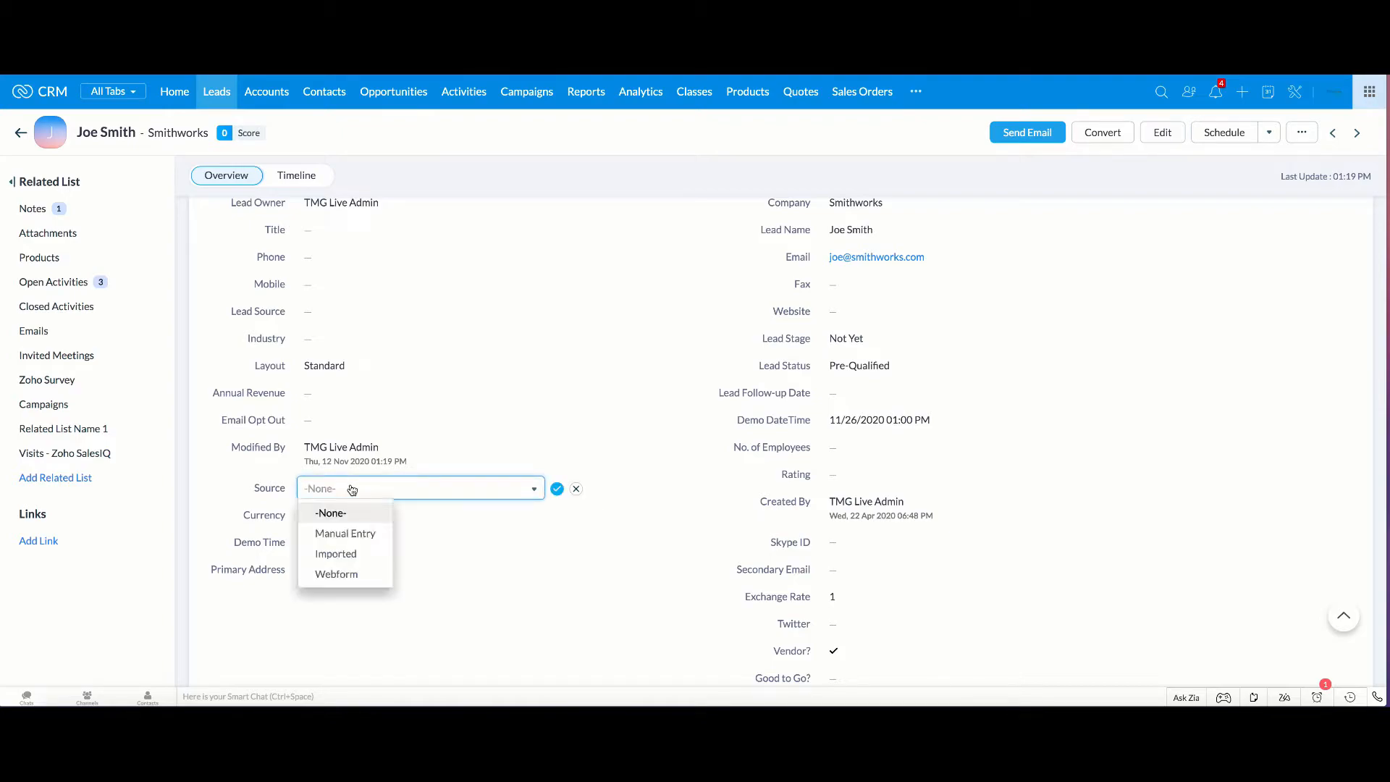
click(367, 540)
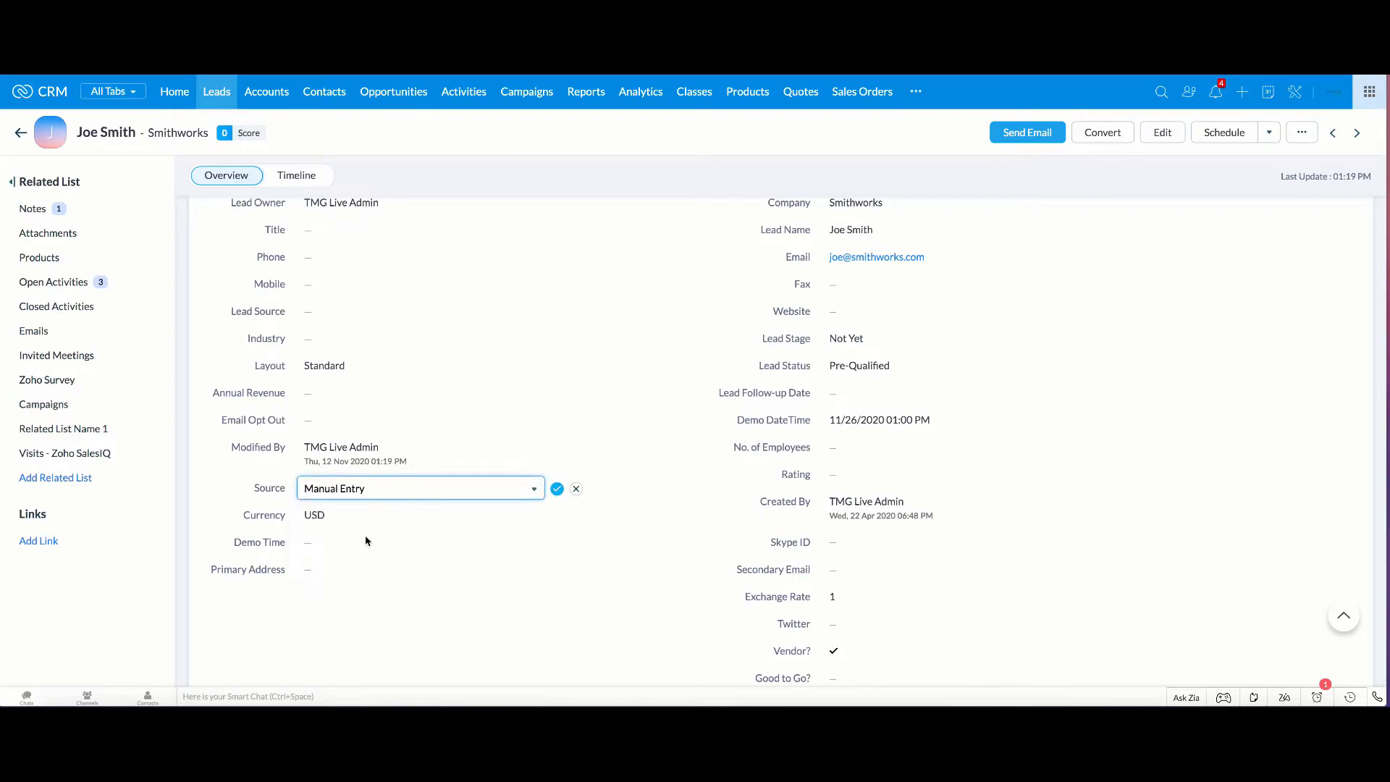
click(556, 489)
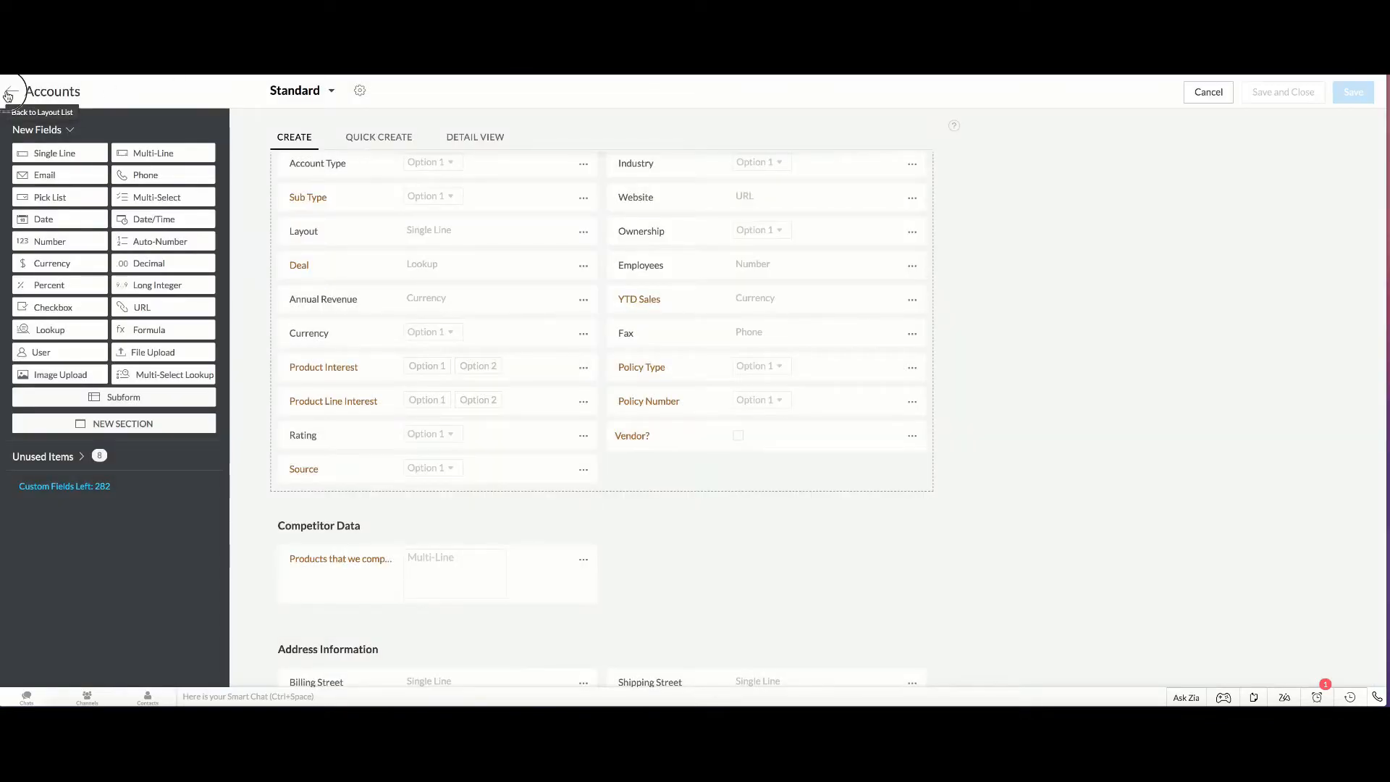
Open the lead conversion mapping for the Standard layout of the Leads module.
click(9, 94)
click(48, 171)
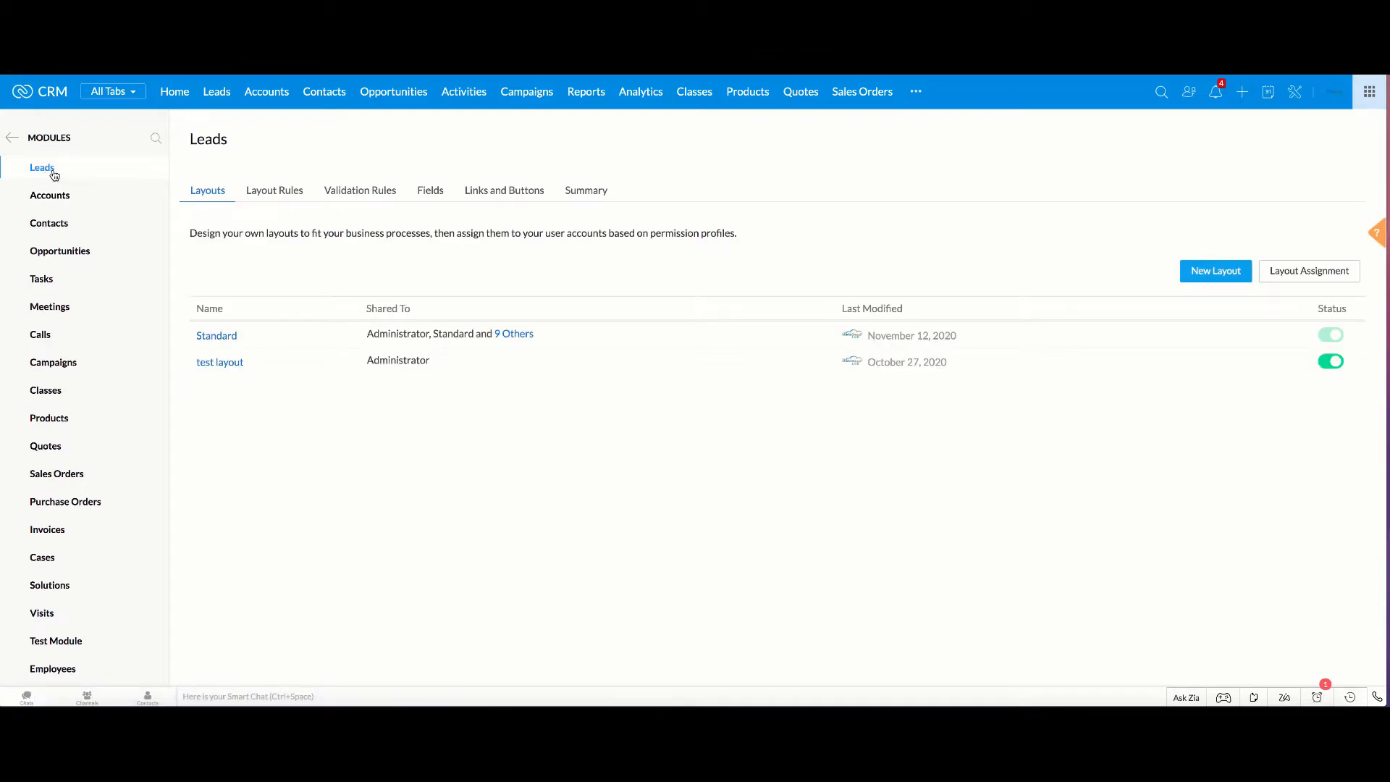
click(248, 335)
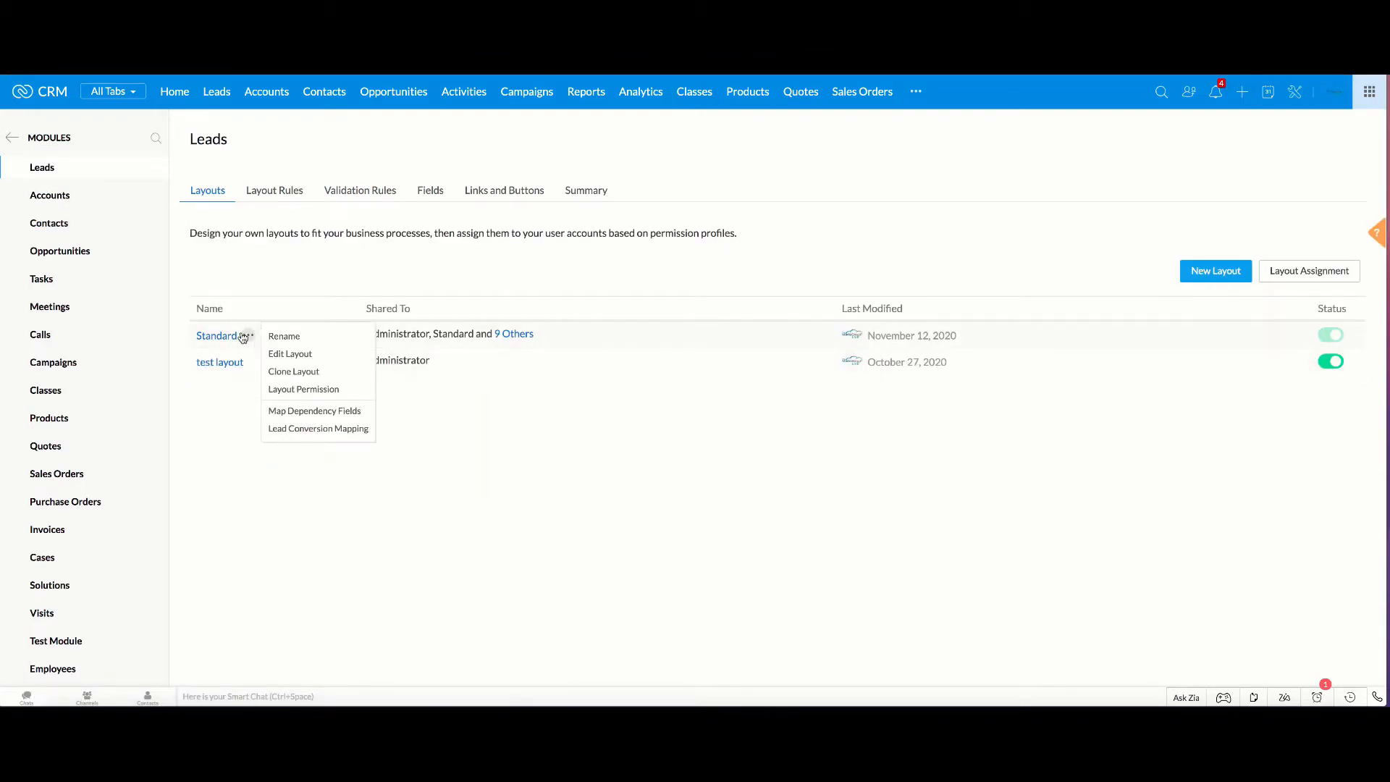
click(303, 428)
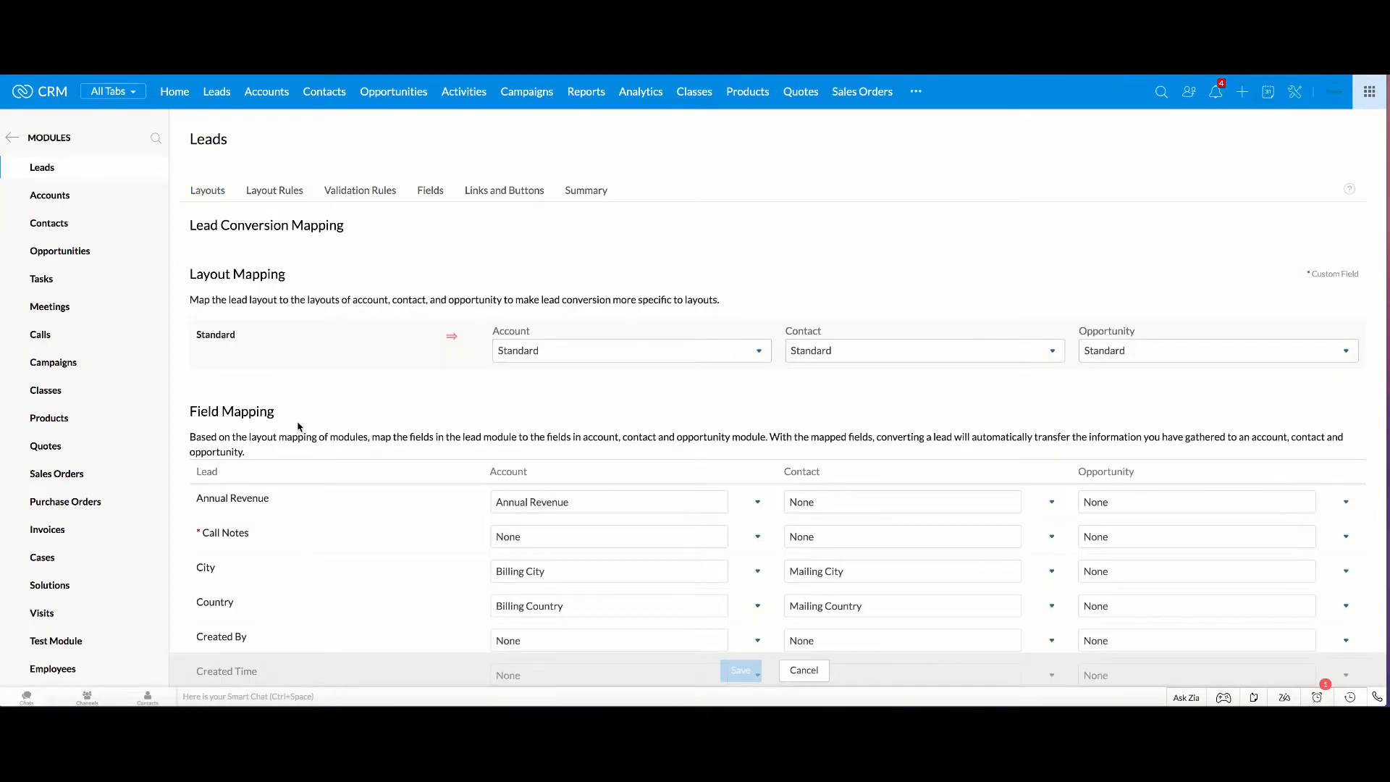
Map the lead Source field to the account Source field and save the conversion mapping.
scroll(325, 439, down, 10)
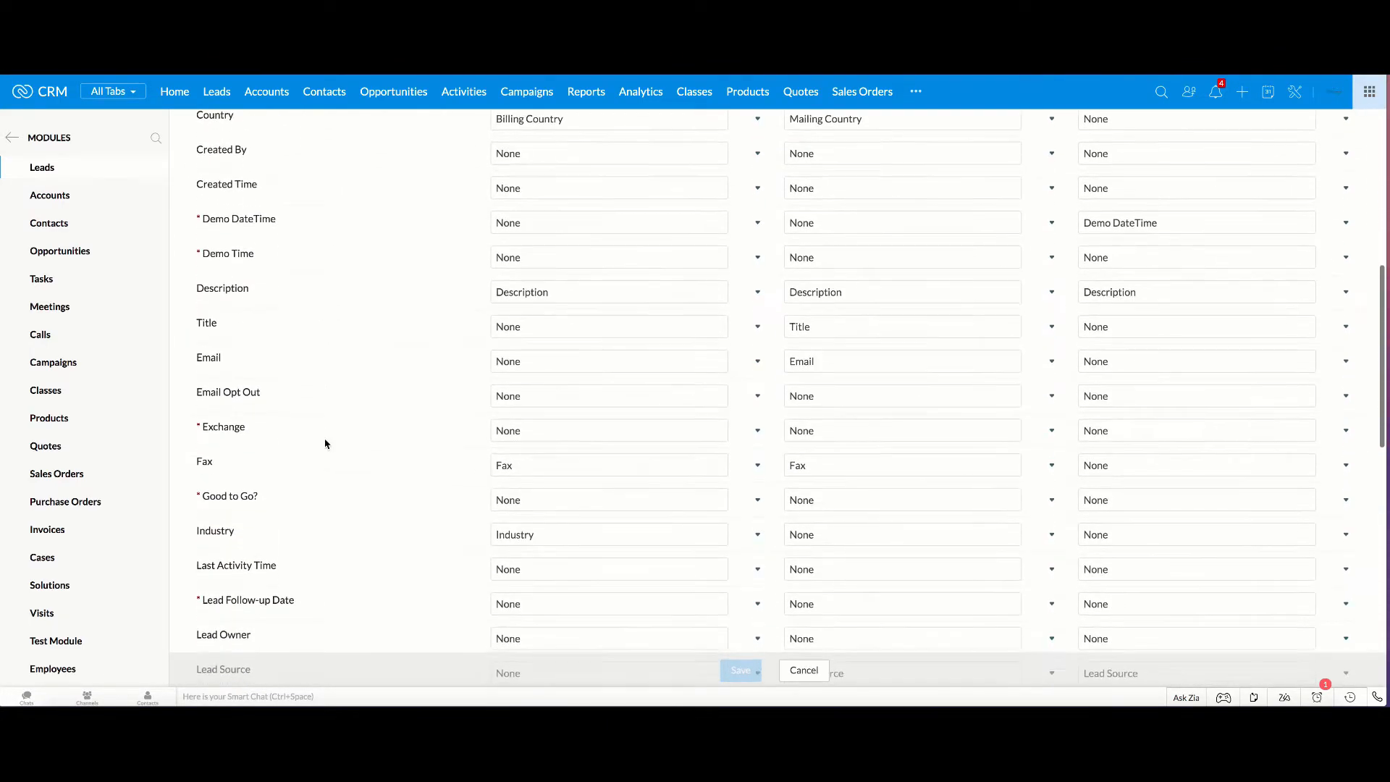
scroll(326, 444, down, 7)
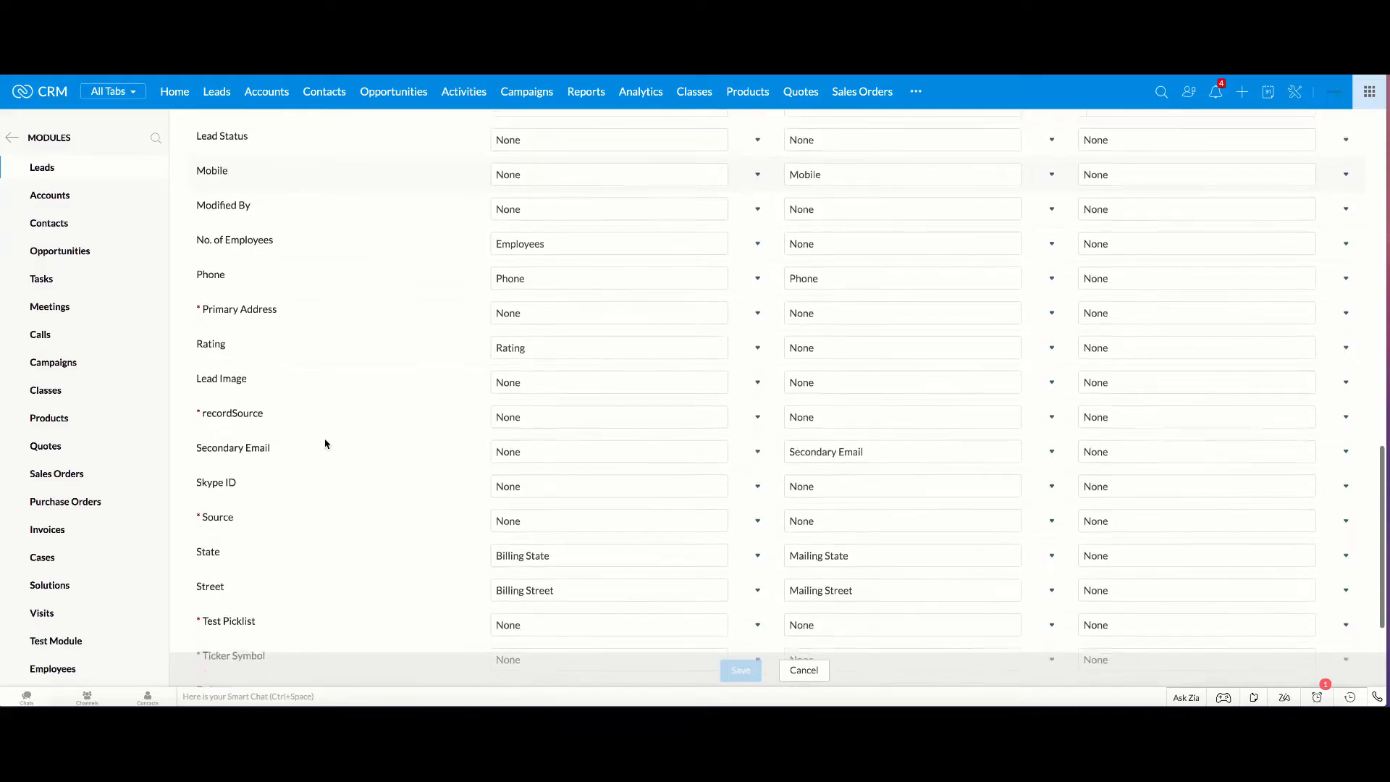
click(570, 449)
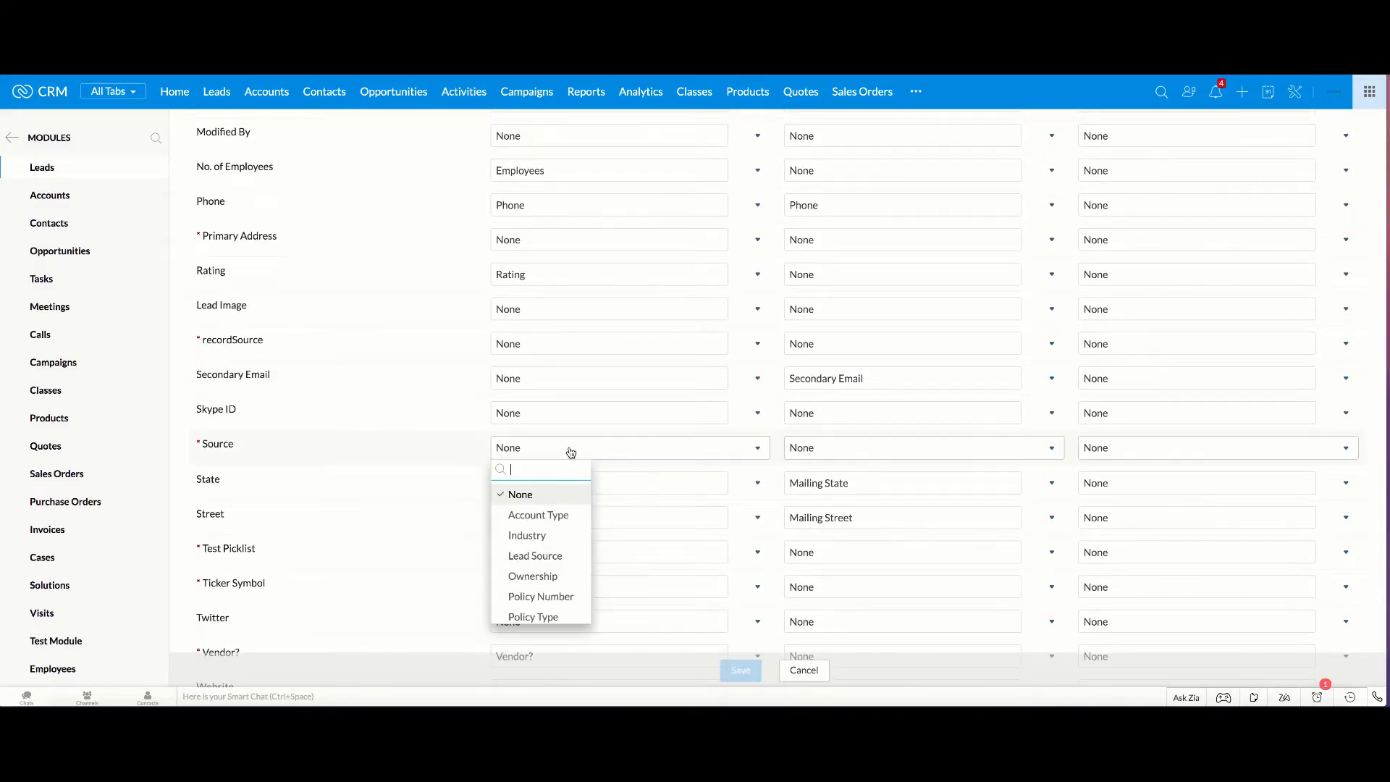
scroll(541, 550, down, 2)
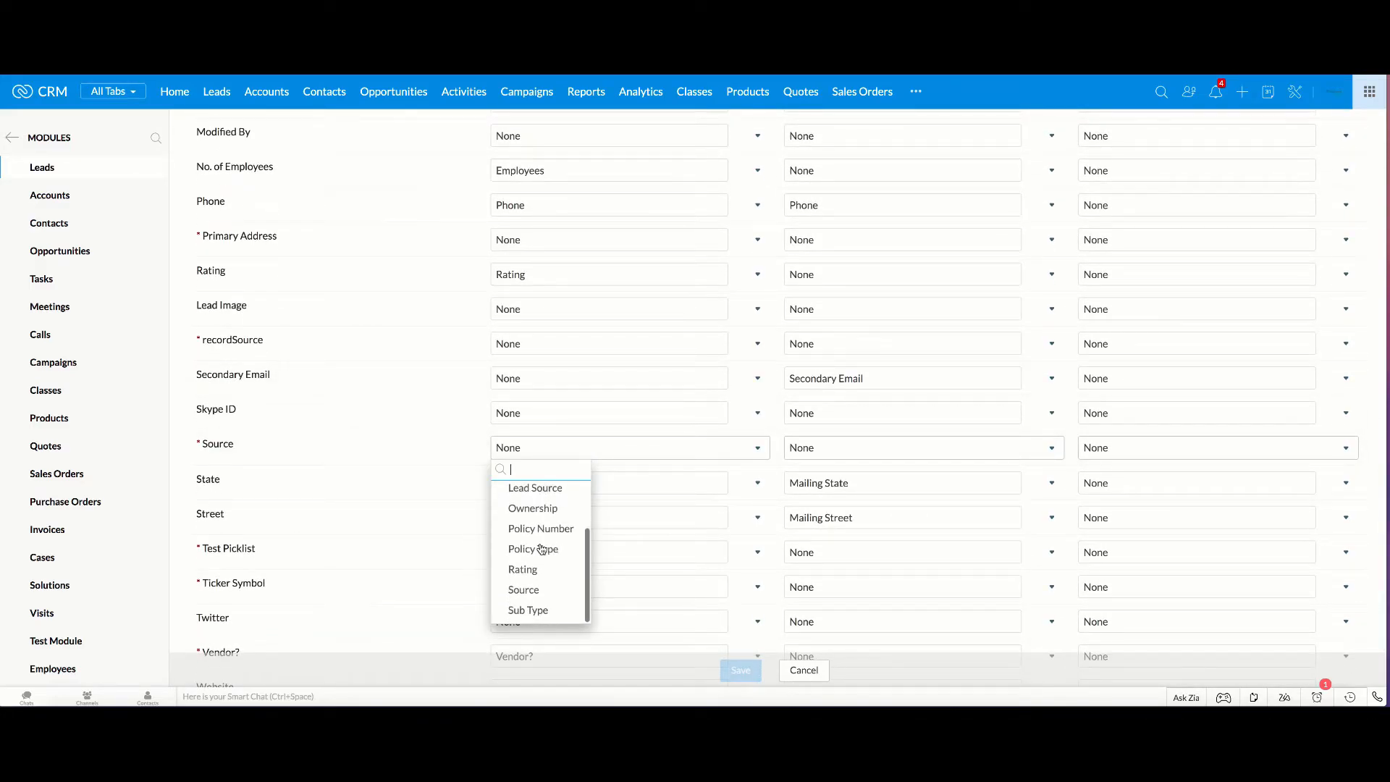
click(523, 590)
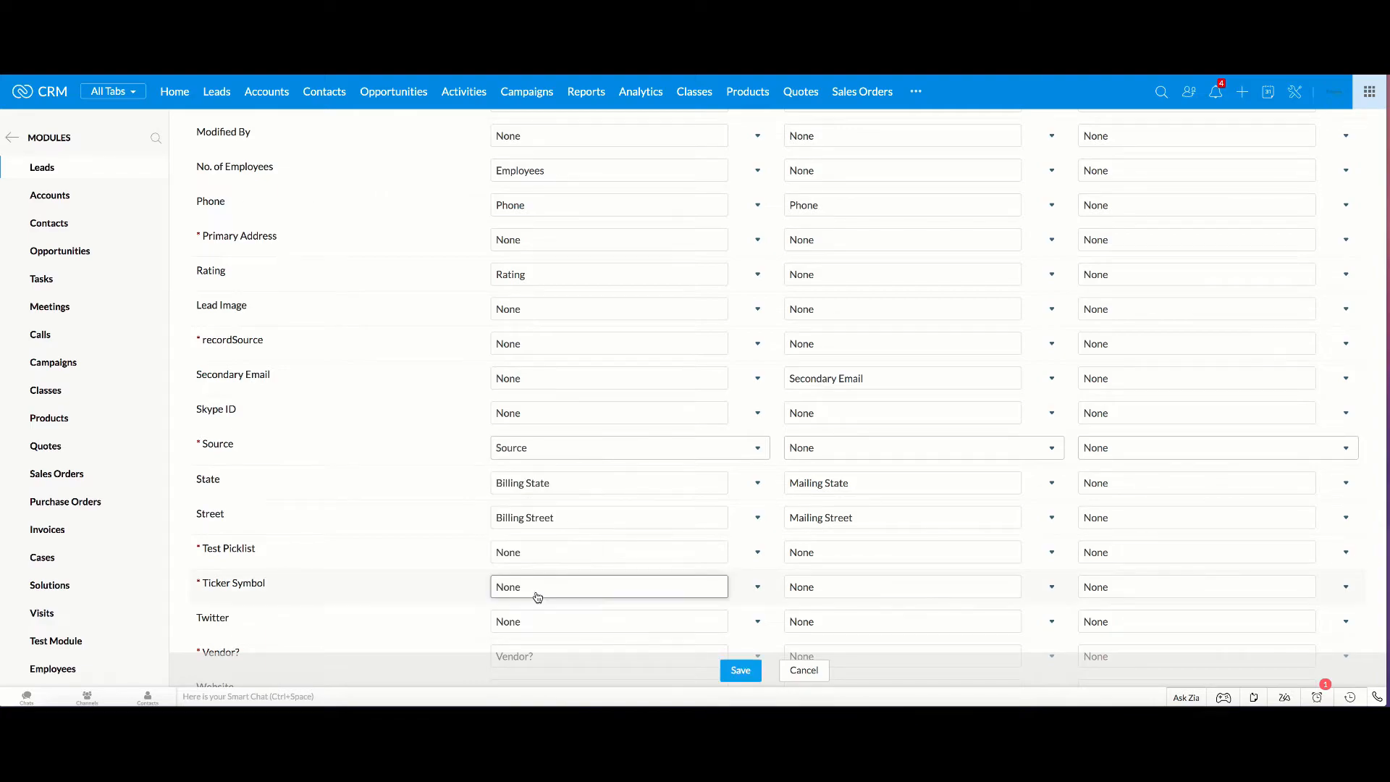
click(740, 672)
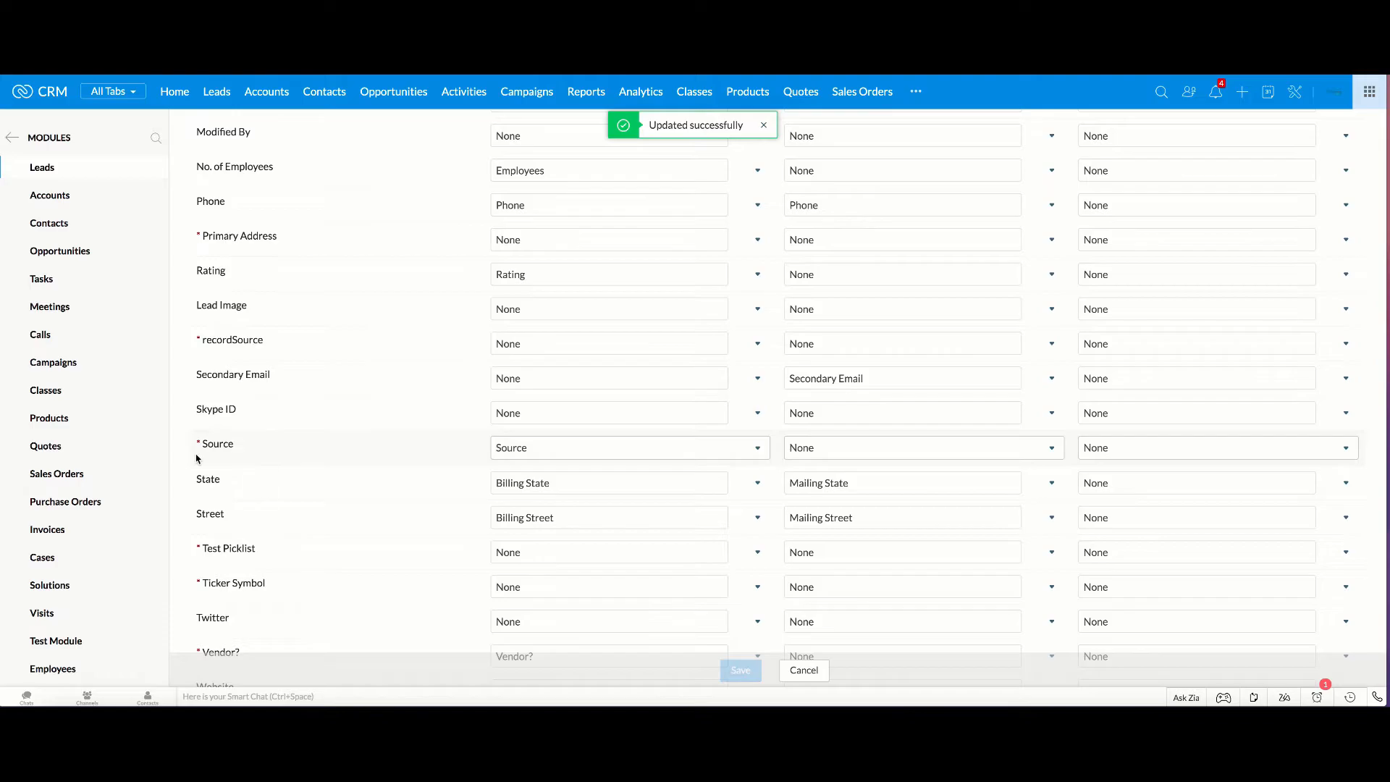
Review how the lead fields are mapped to account, contact and opportunity fields in the conversion mapping.
scroll(572, 483, up, 5)
scroll(572, 483, up, 8)
click(574, 483)
scroll(574, 483, down, 4)
scroll(574, 483, down, 3)
scroll(574, 483, down, 5)
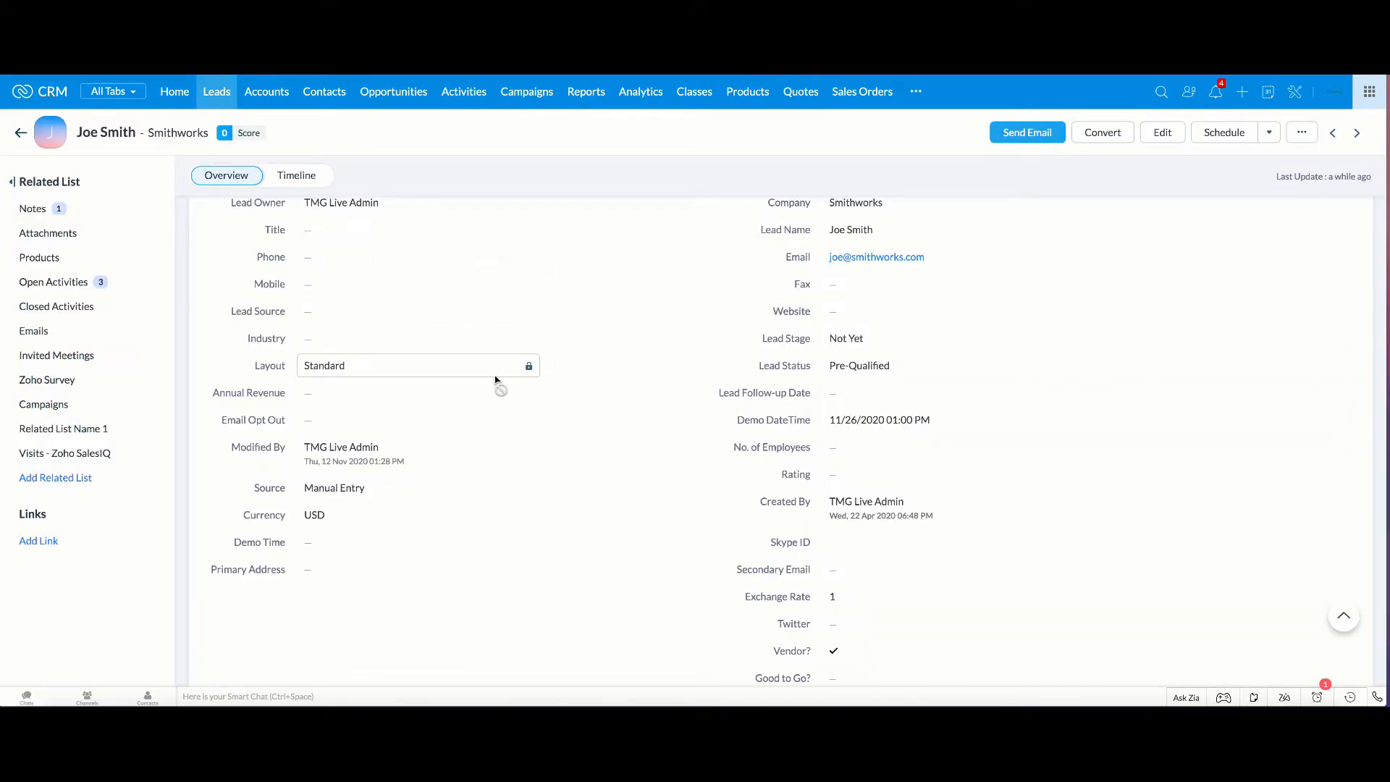
Convert the Smithworks lead into a new account and contact without an opportunity, and open the resulting account.
click(1102, 133)
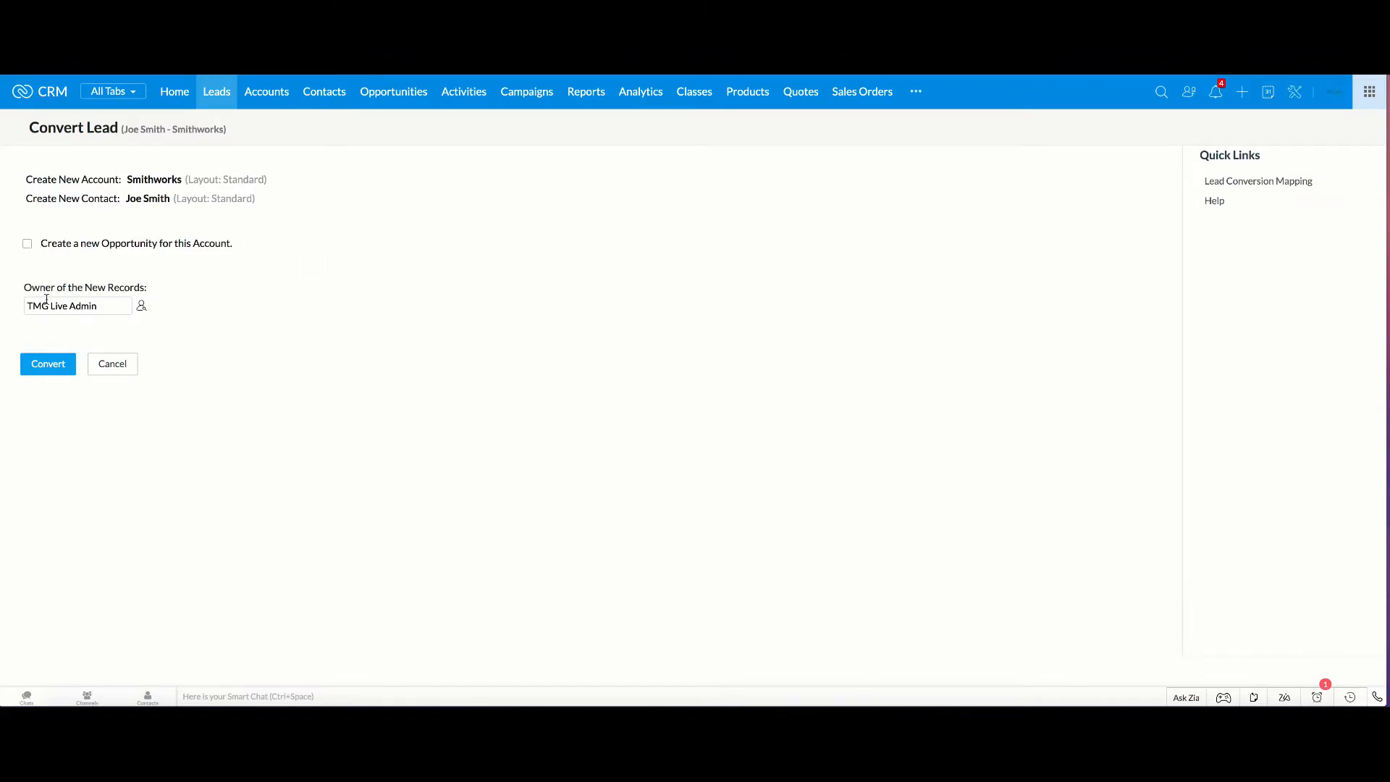
click(44, 370)
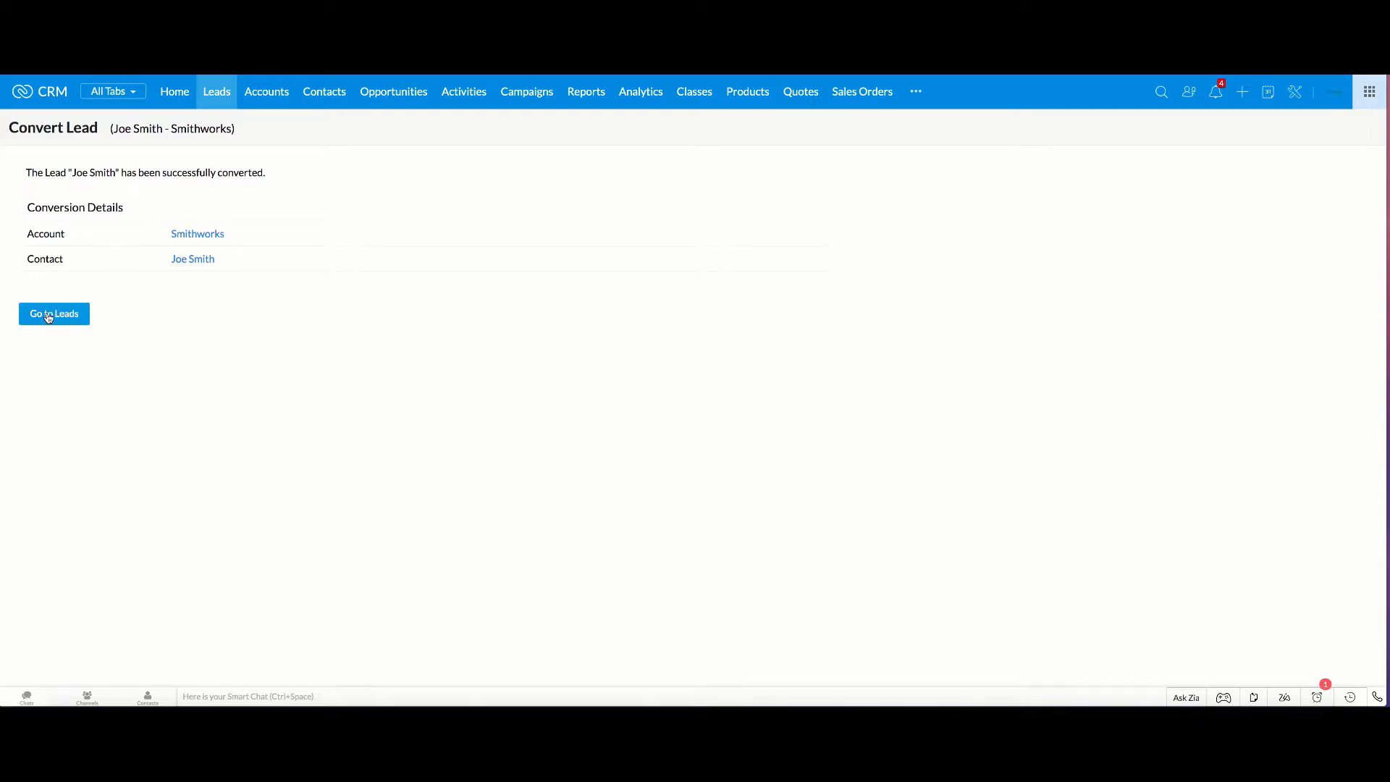
click(210, 237)
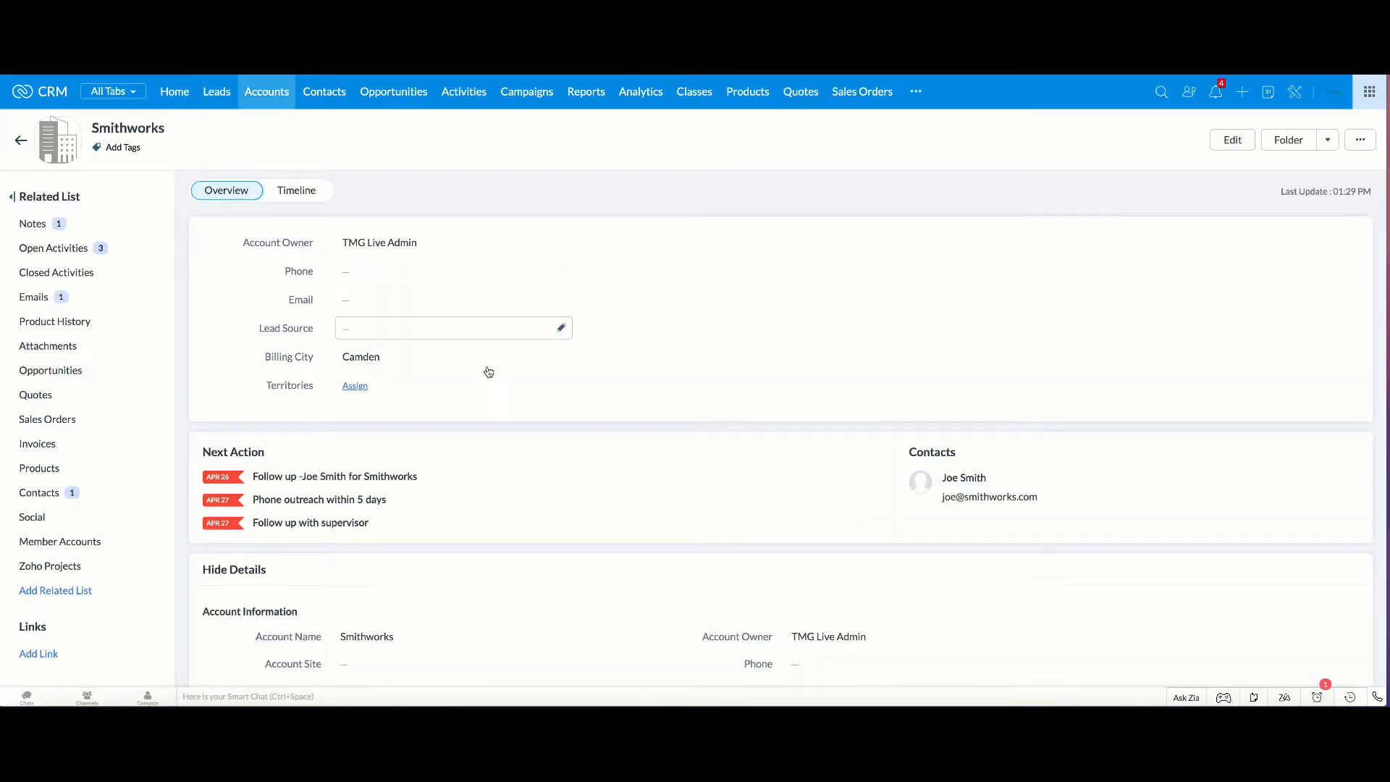
Examine the Source field in the Smithworks account's information to check the value carried over from the lead.
scroll(541, 446, down, 6)
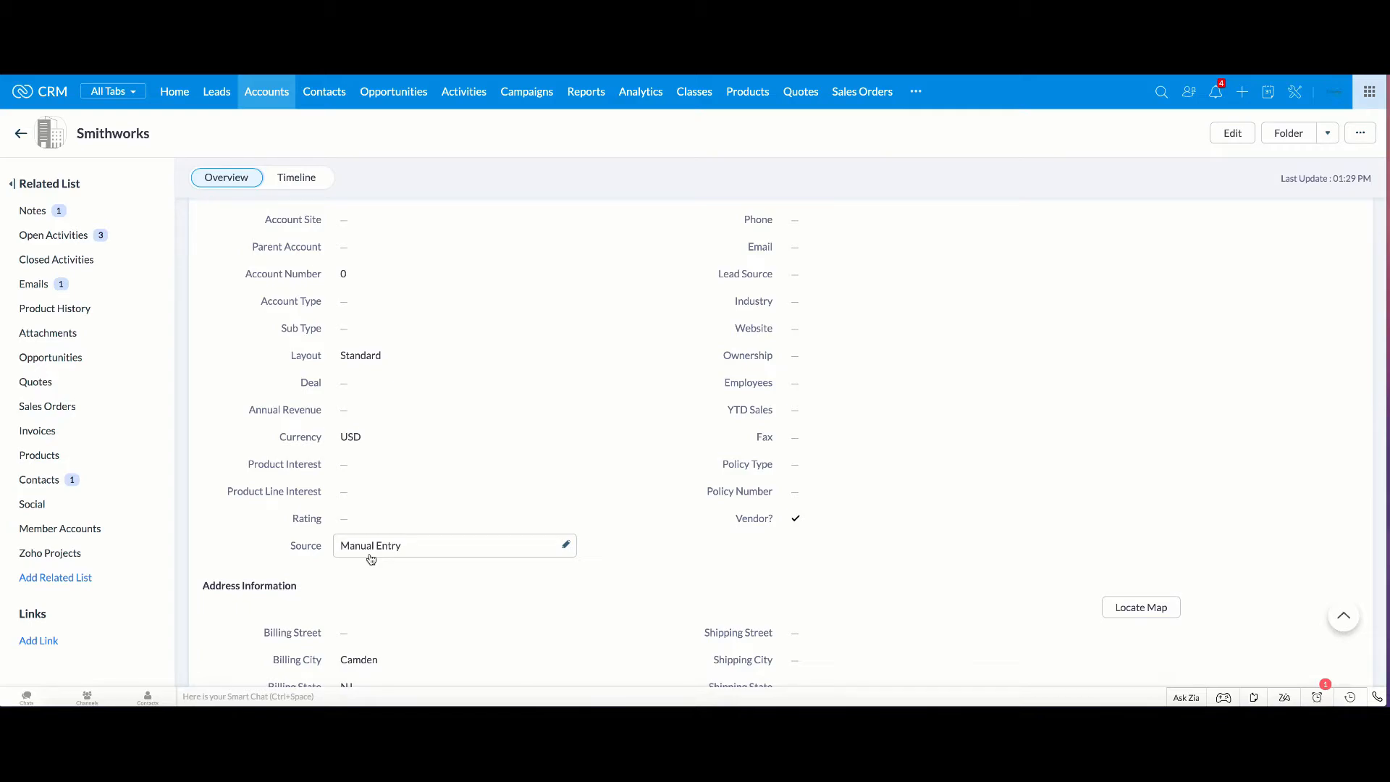
click(447, 550)
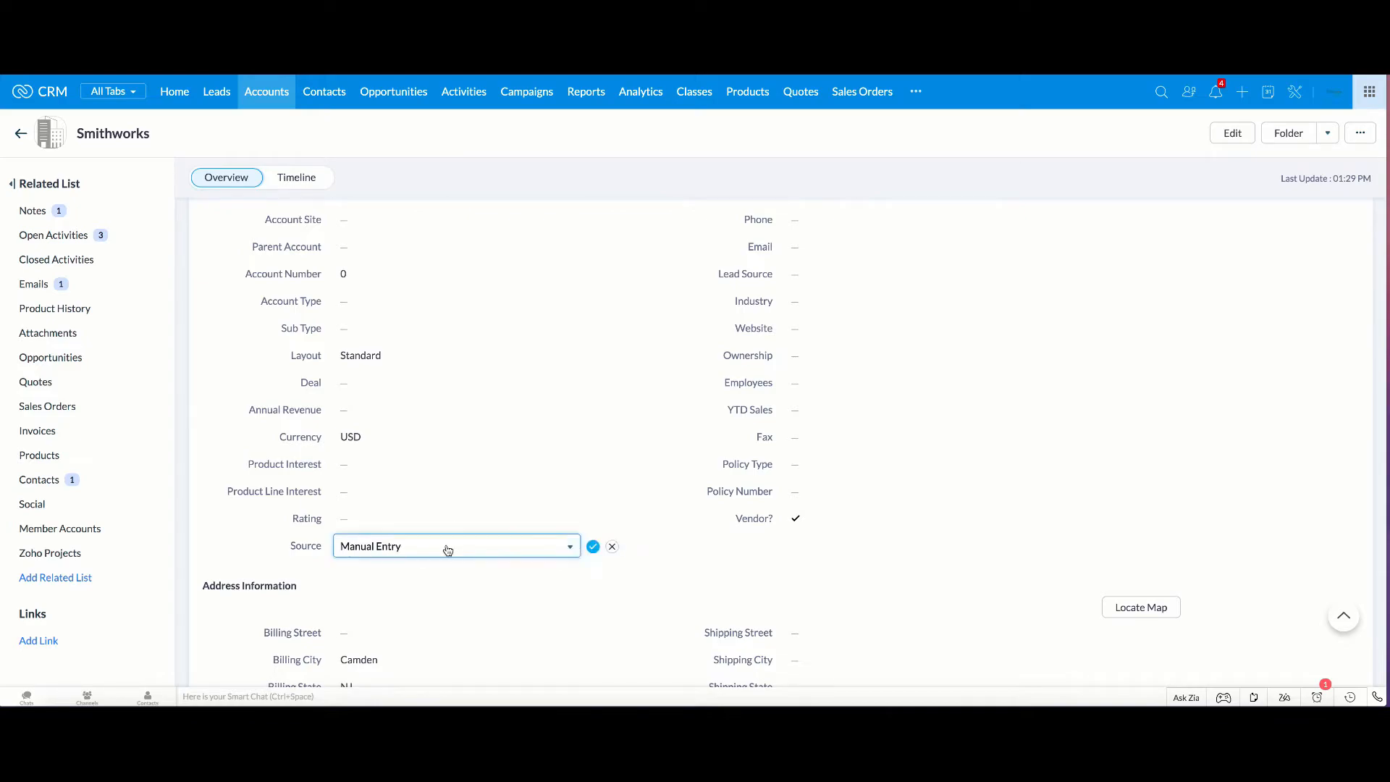
click(593, 548)
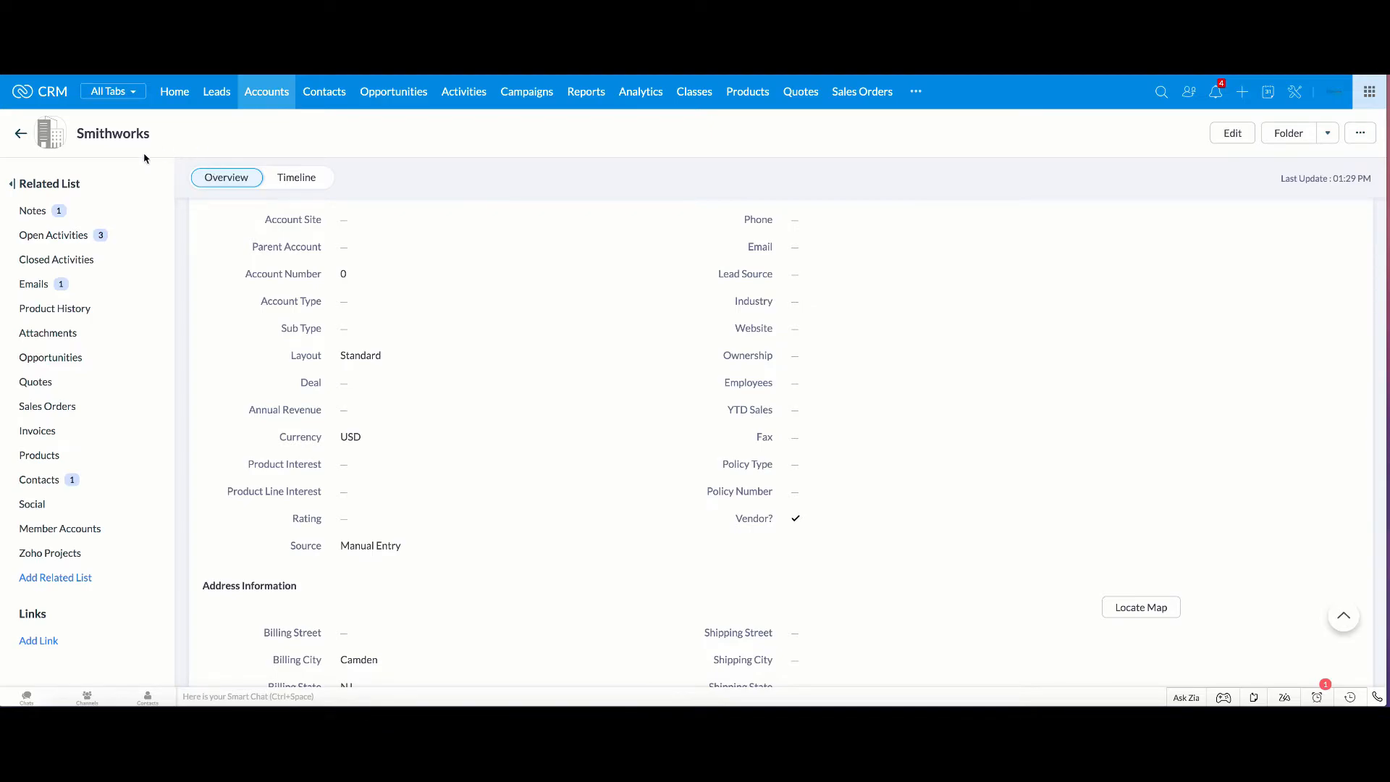
Open the Trout Daniel & Associates lead and set its Source to Webform.
click(207, 92)
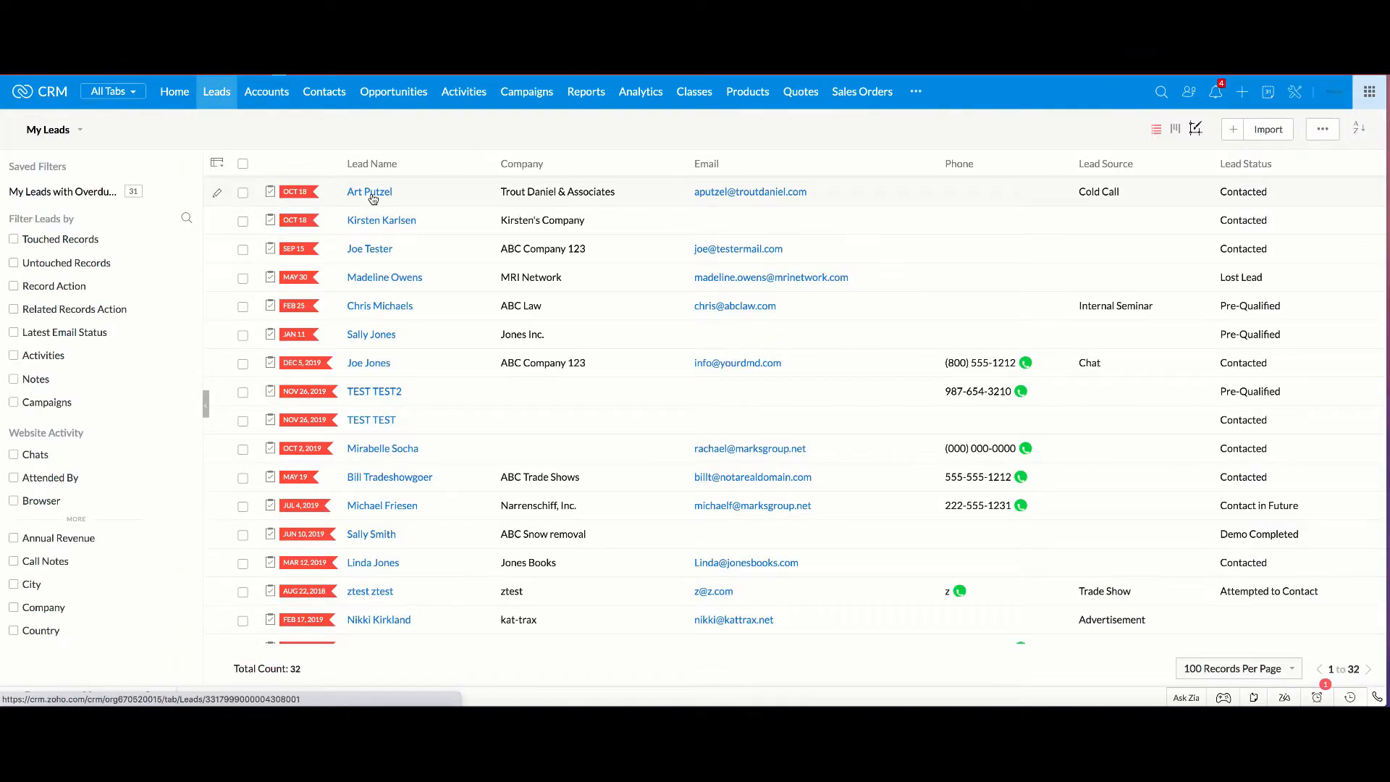
click(371, 193)
scroll(423, 446, down, 3)
scroll(423, 446, down, 3)
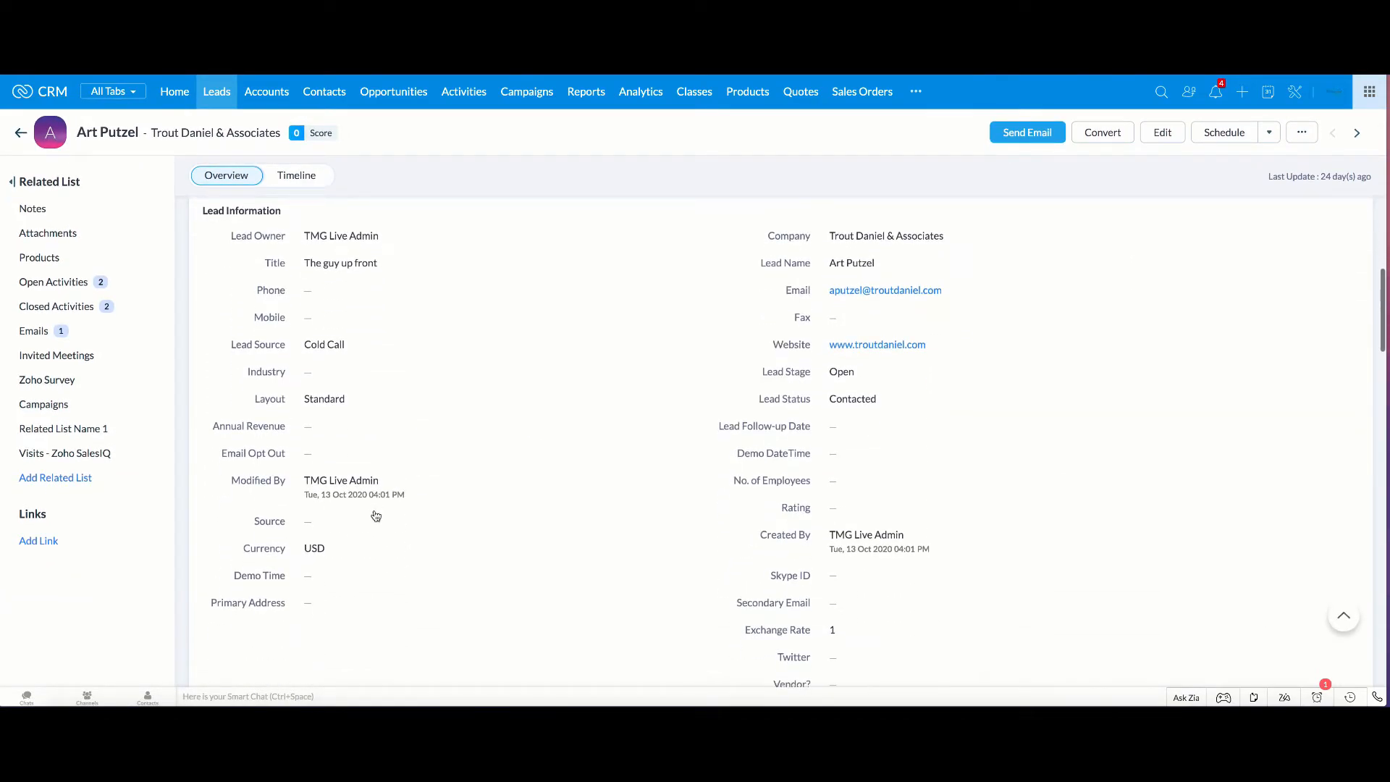
click(374, 518)
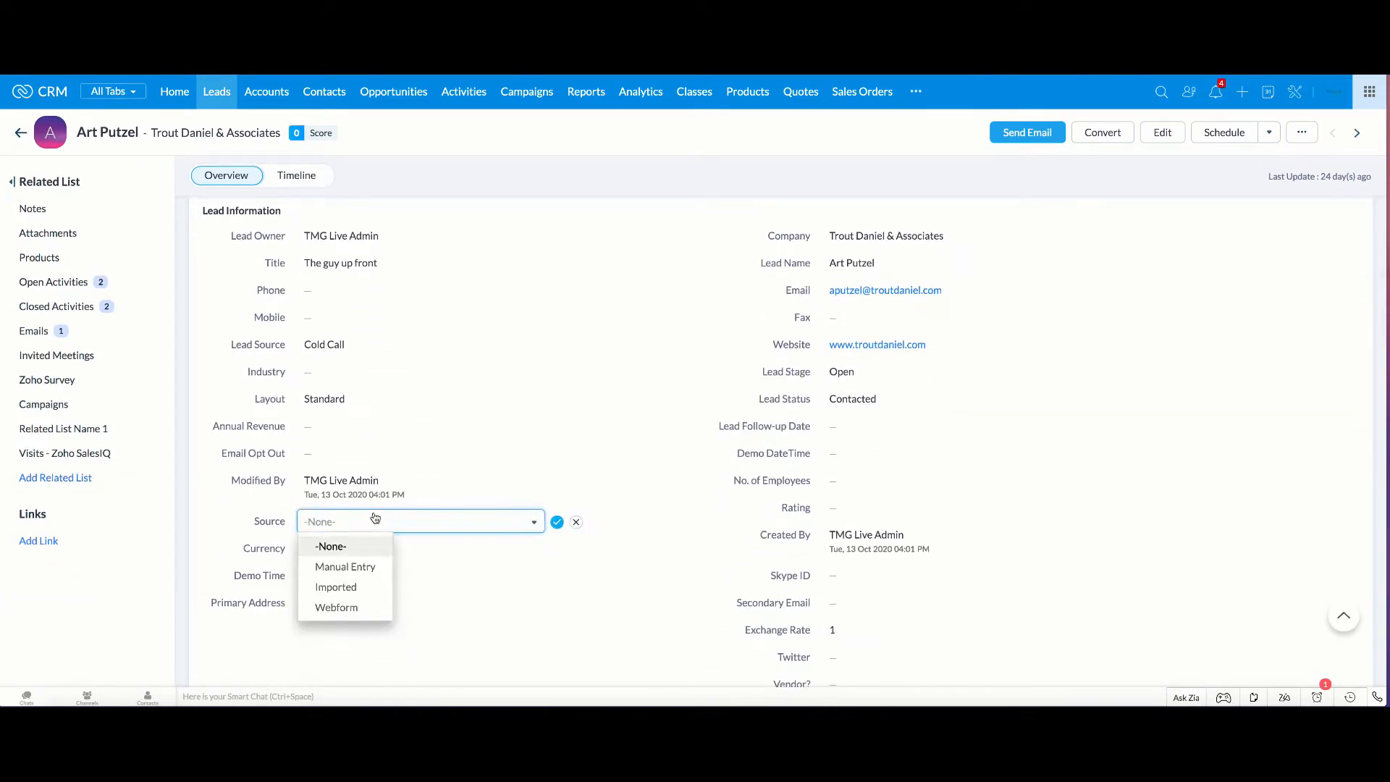
click(362, 610)
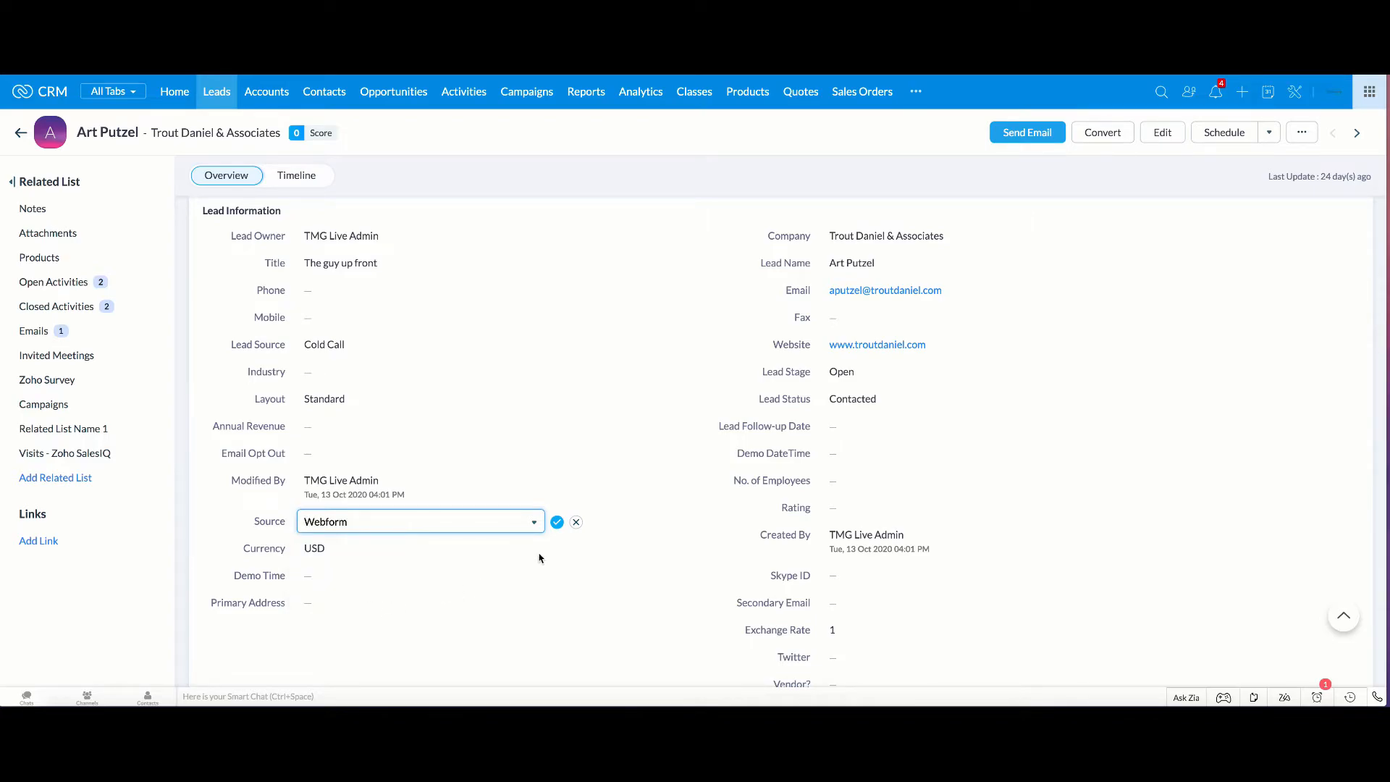
click(557, 523)
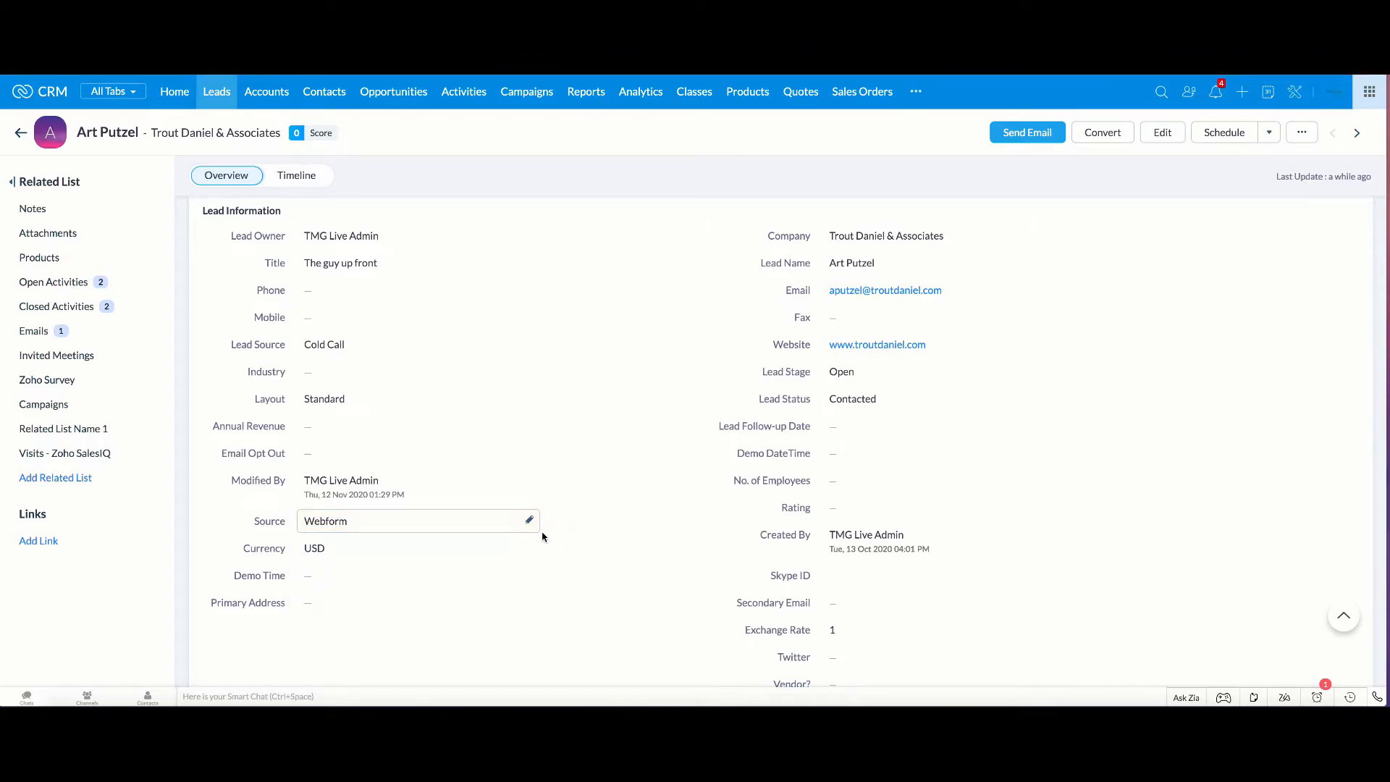
Convert the Trout Daniel & Associates lead into an account and contact, and open the resulting account.
click(1108, 140)
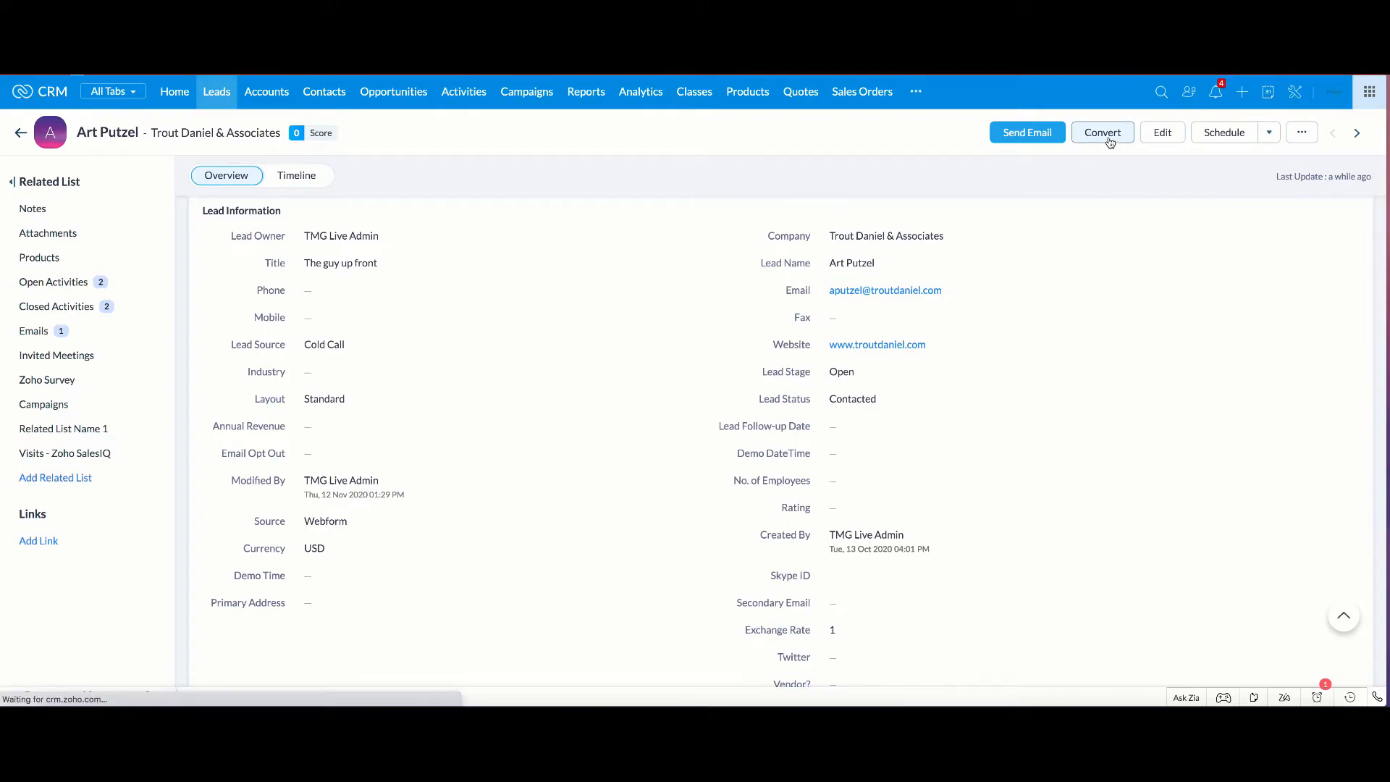
click(52, 364)
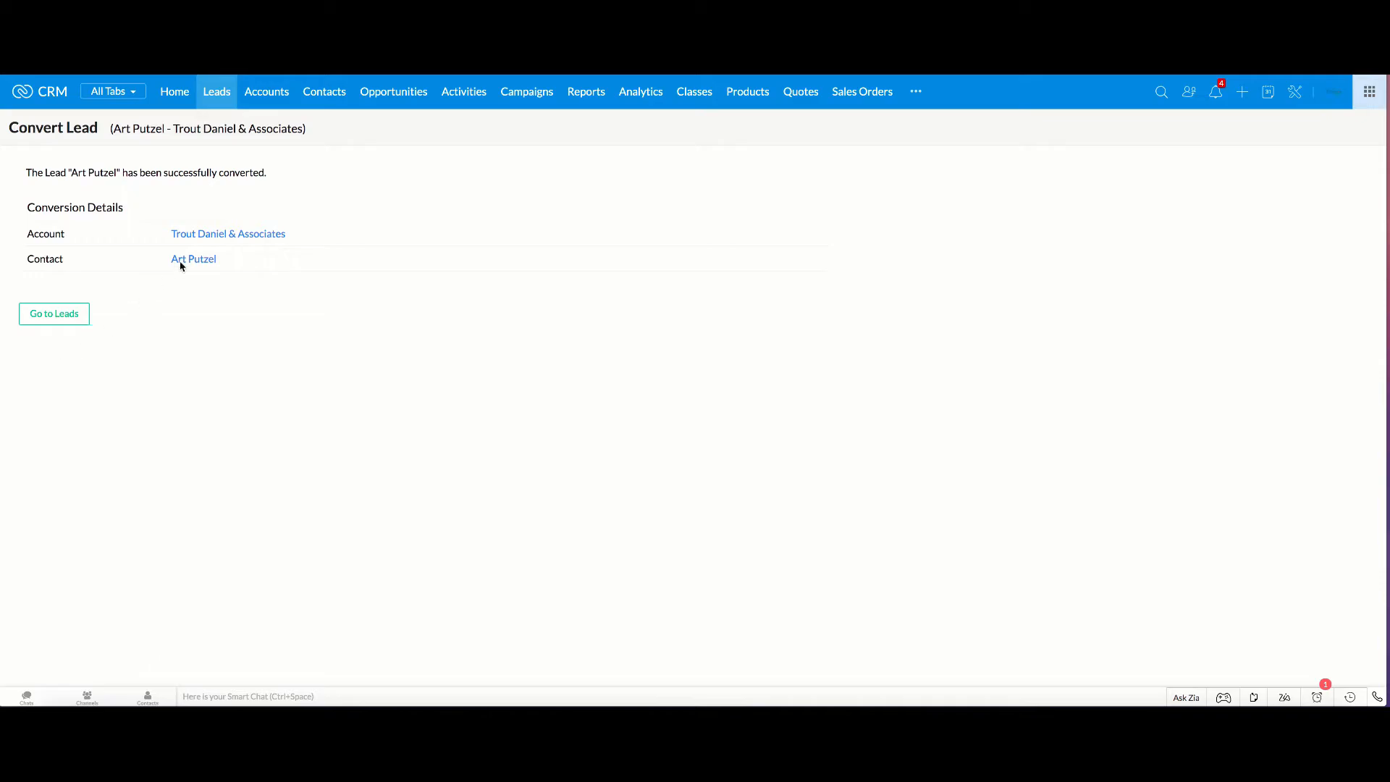
click(241, 238)
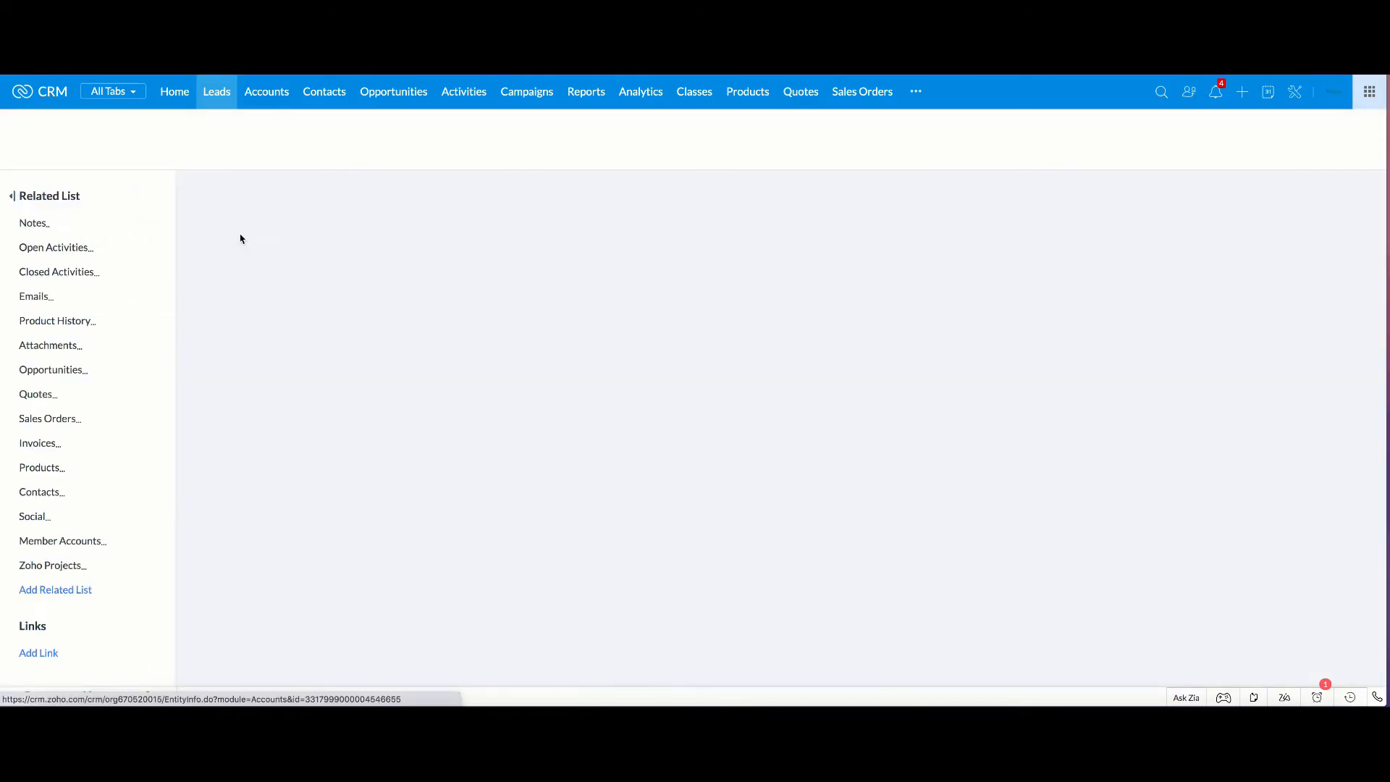
Examine the Source value and its pick list options in the Trout Daniel & Associates account's information.
scroll(548, 521, down, 4)
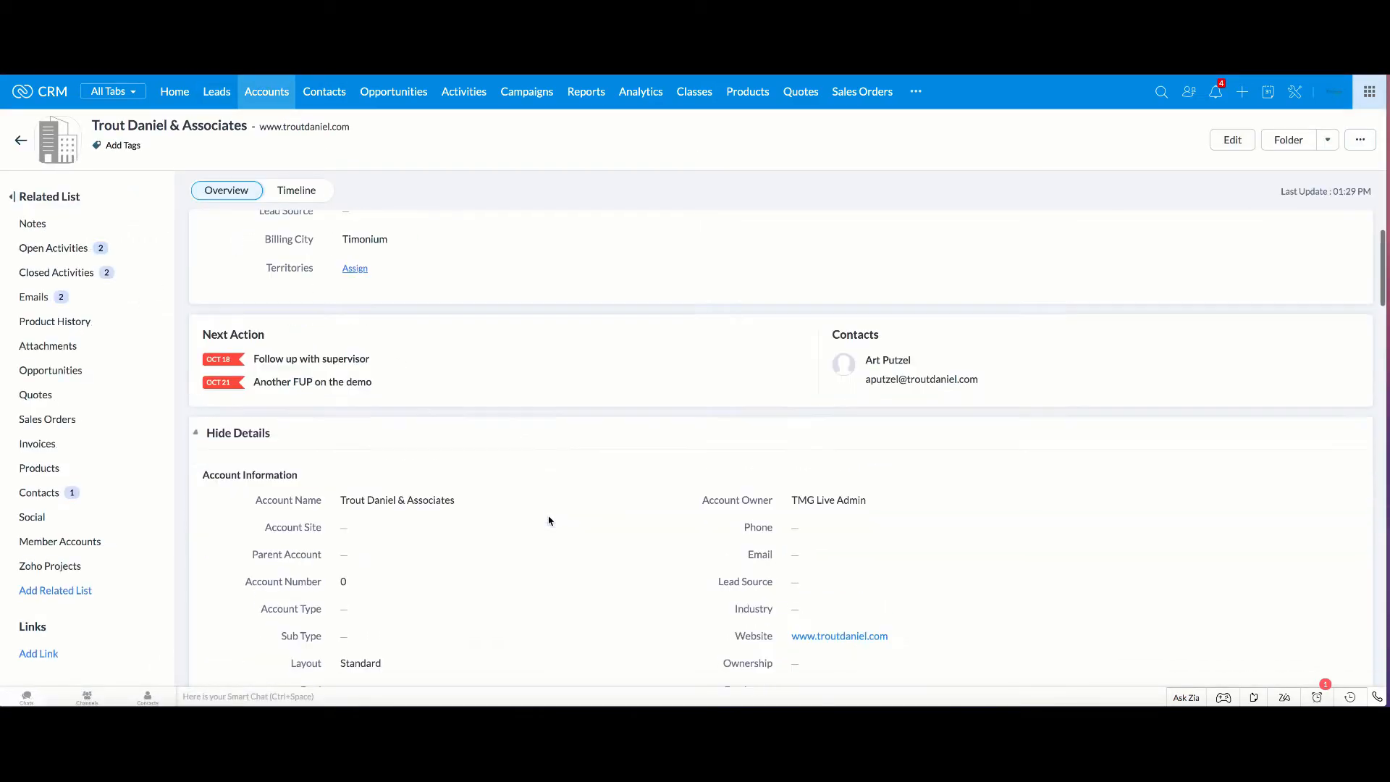
scroll(549, 521, down, 2)
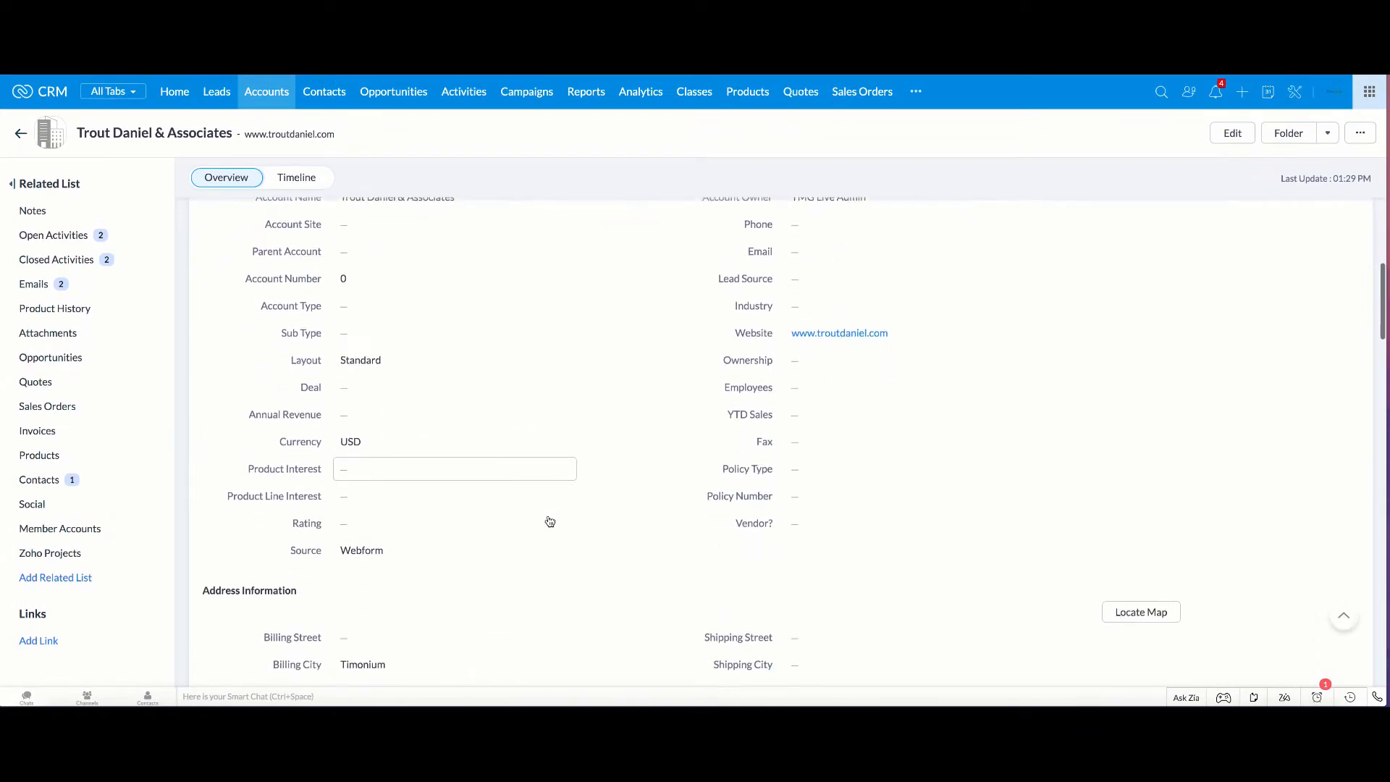
click(399, 554)
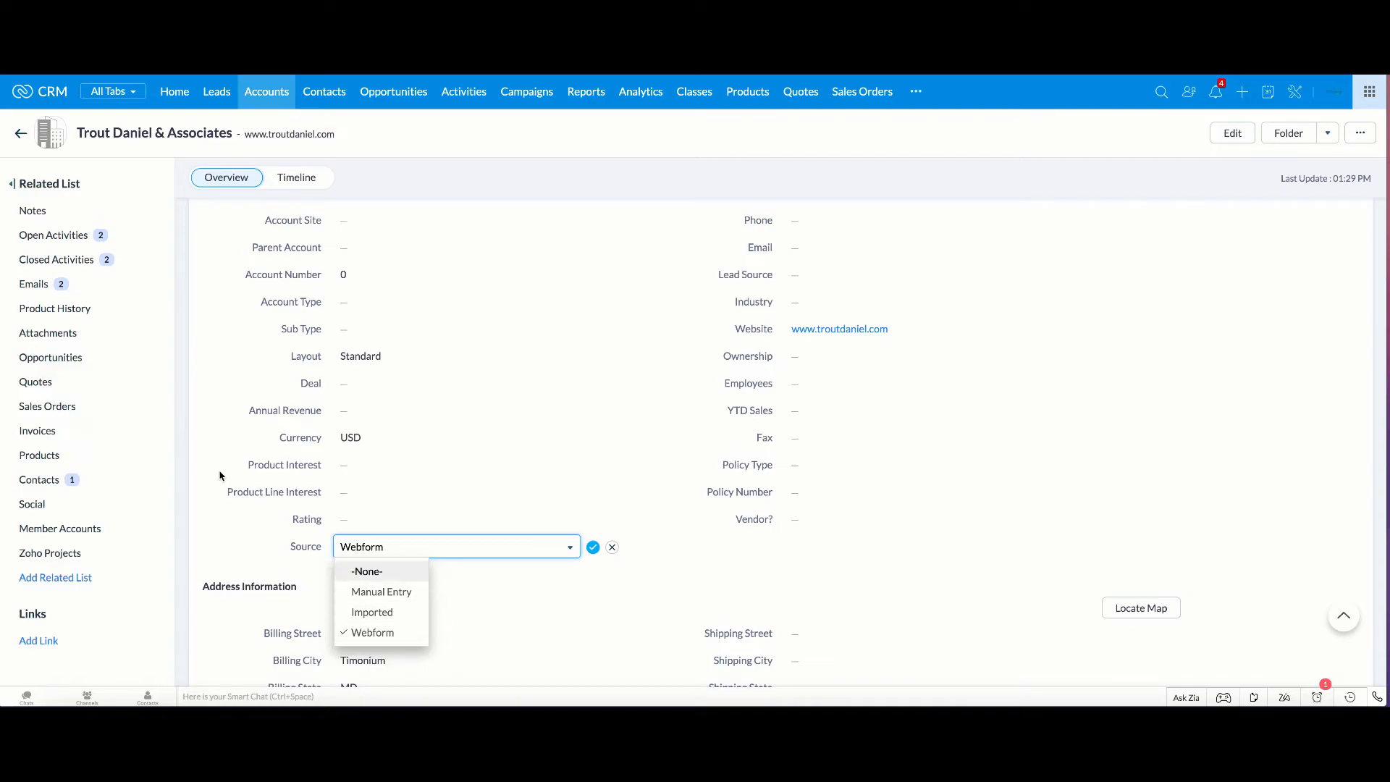
Open The Future, Inc. account and examine the options offered by its Source pick list without changing the value.
click(20, 135)
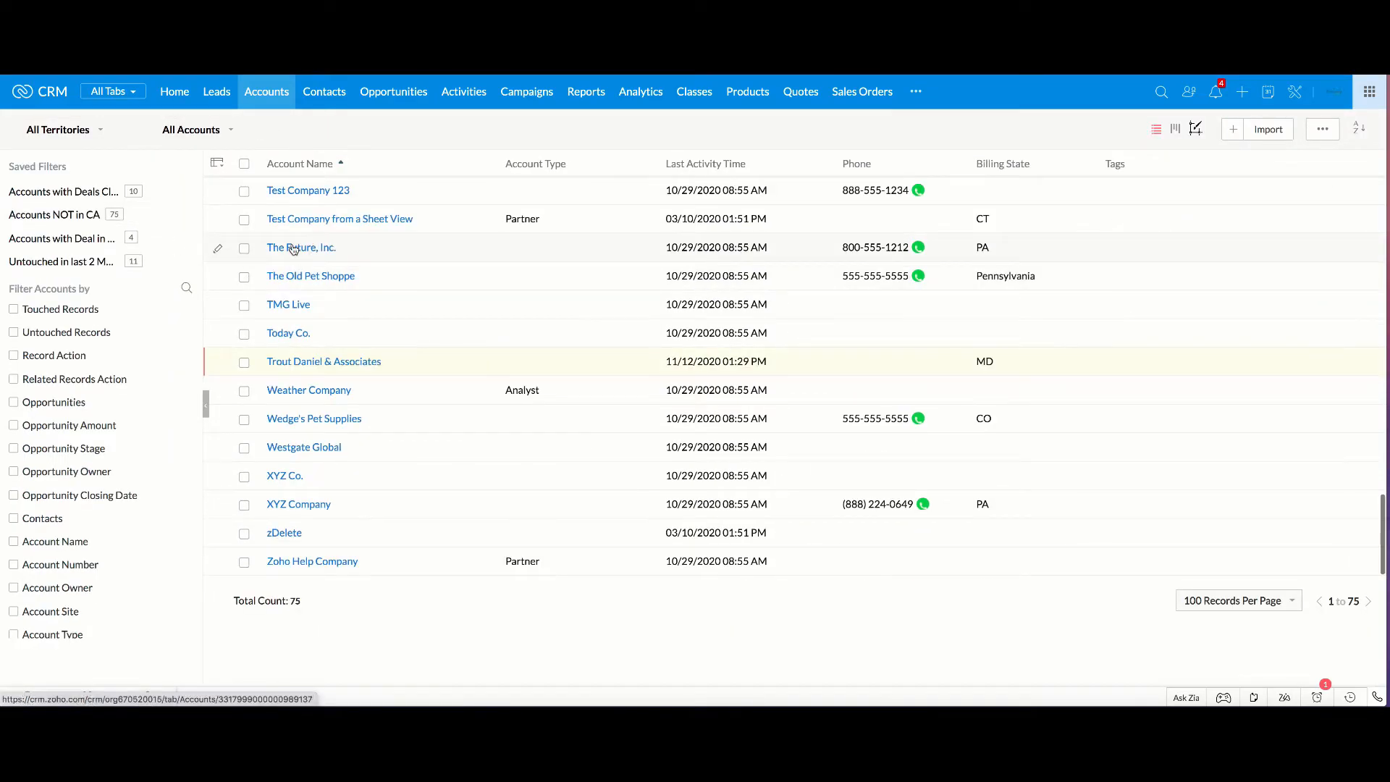
click(294, 249)
scroll(433, 473, down, 1)
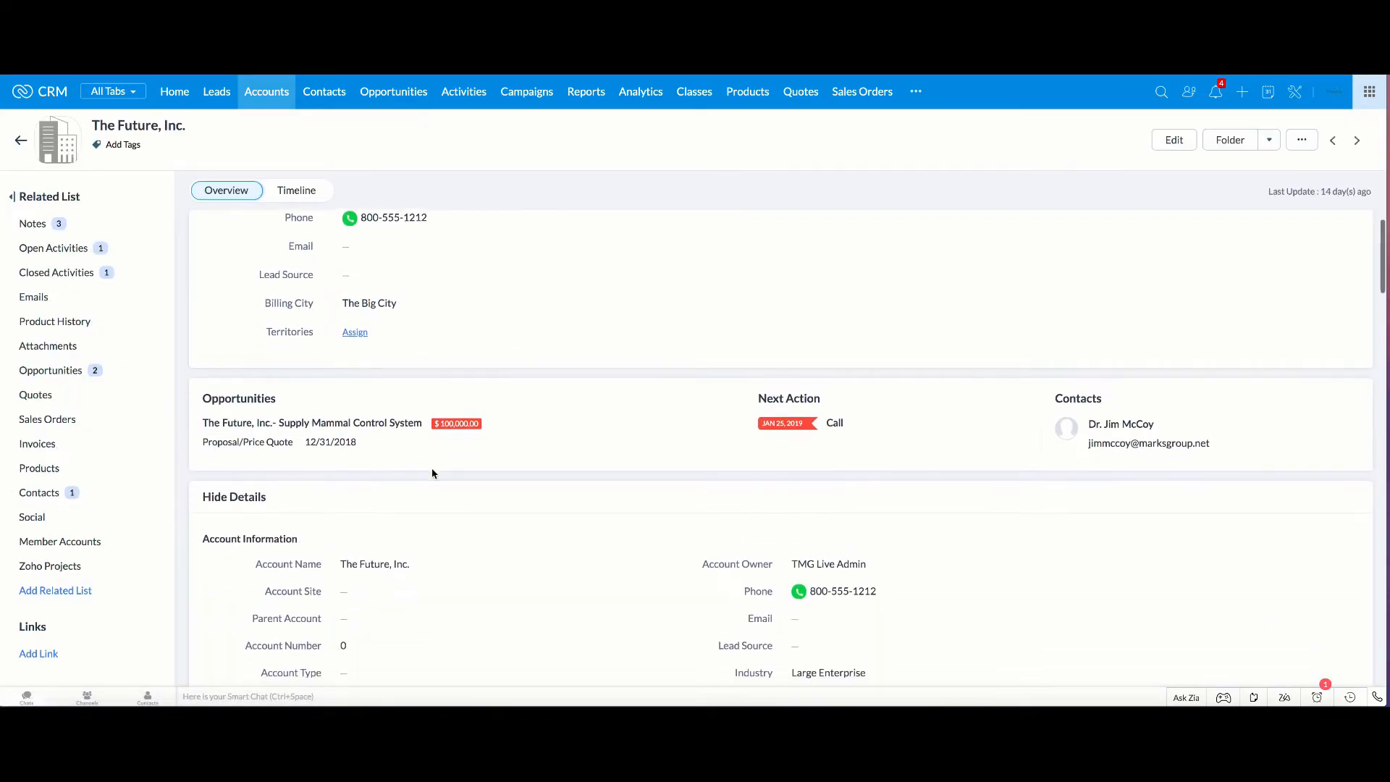
scroll(433, 474, down, 5)
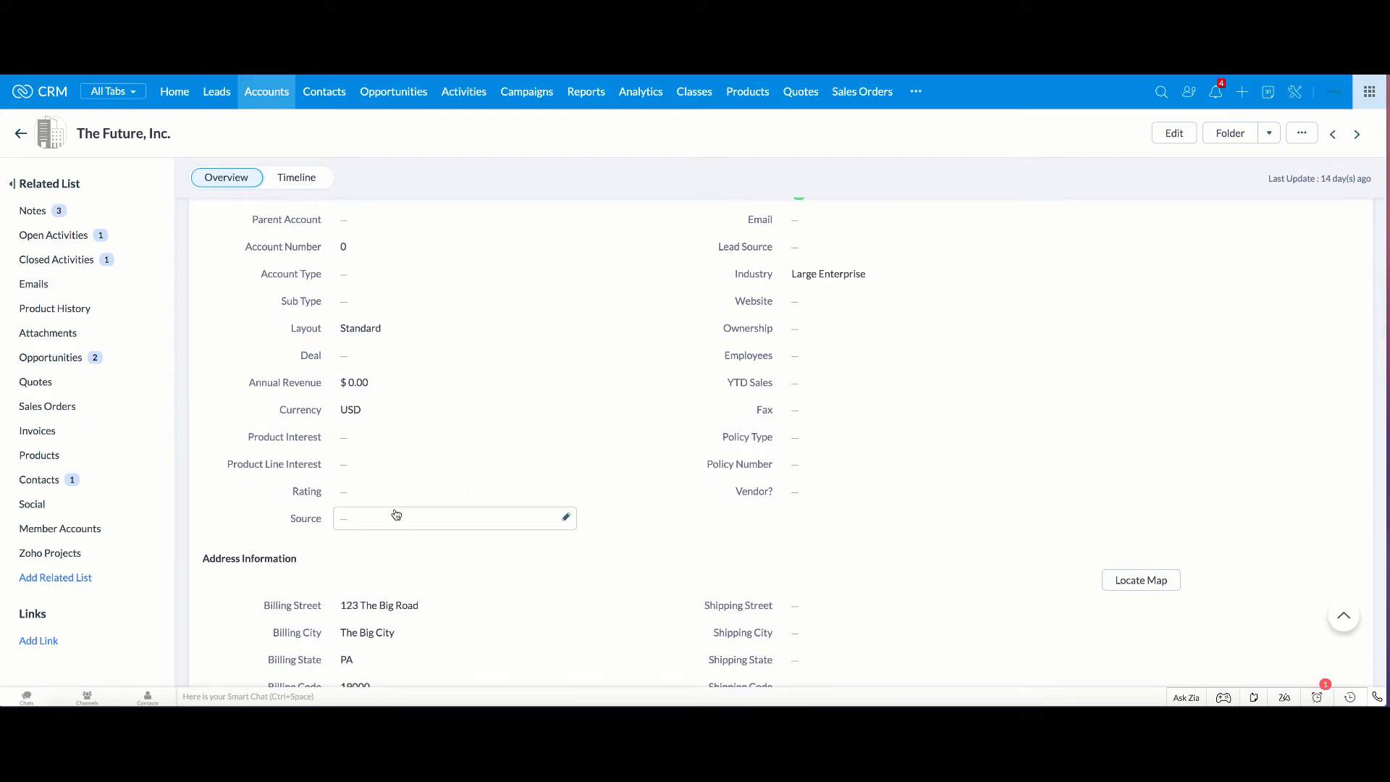
click(396, 515)
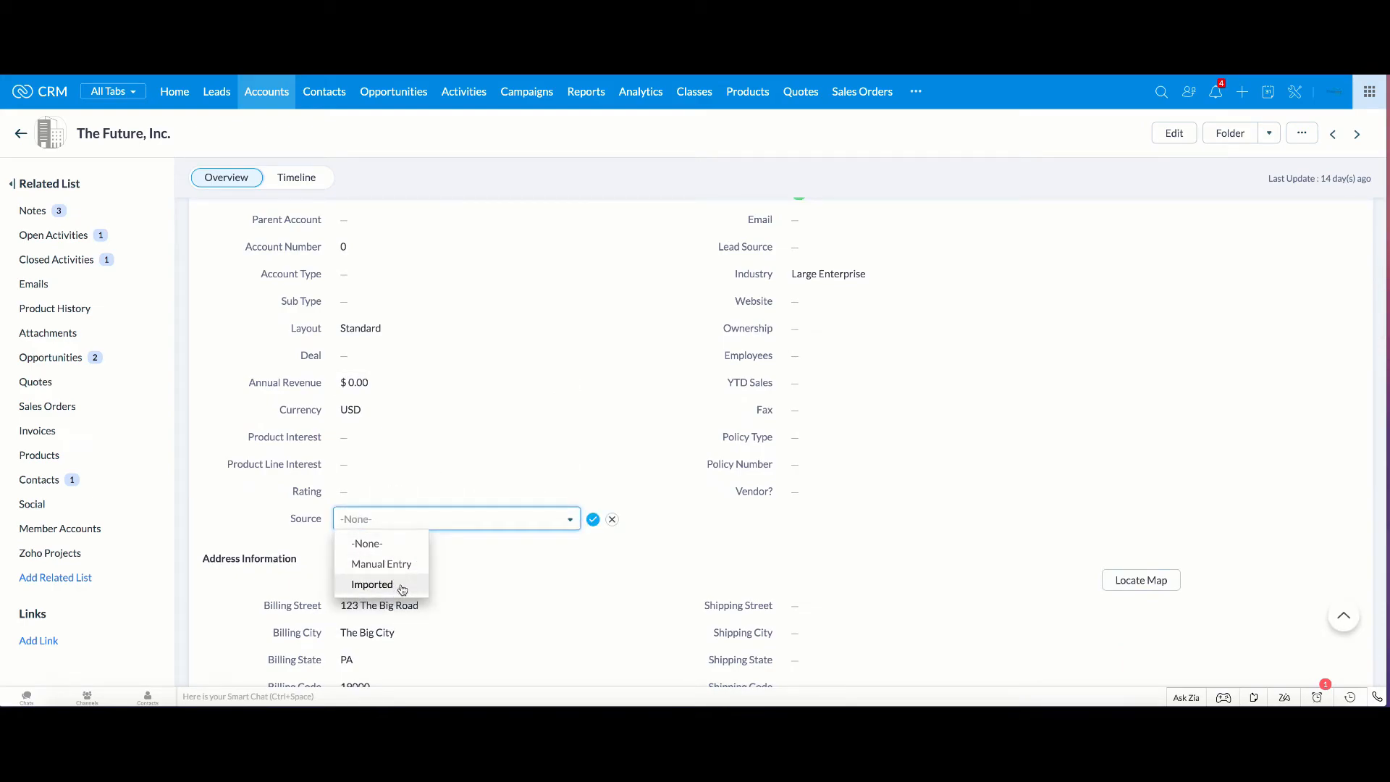
click(612, 519)
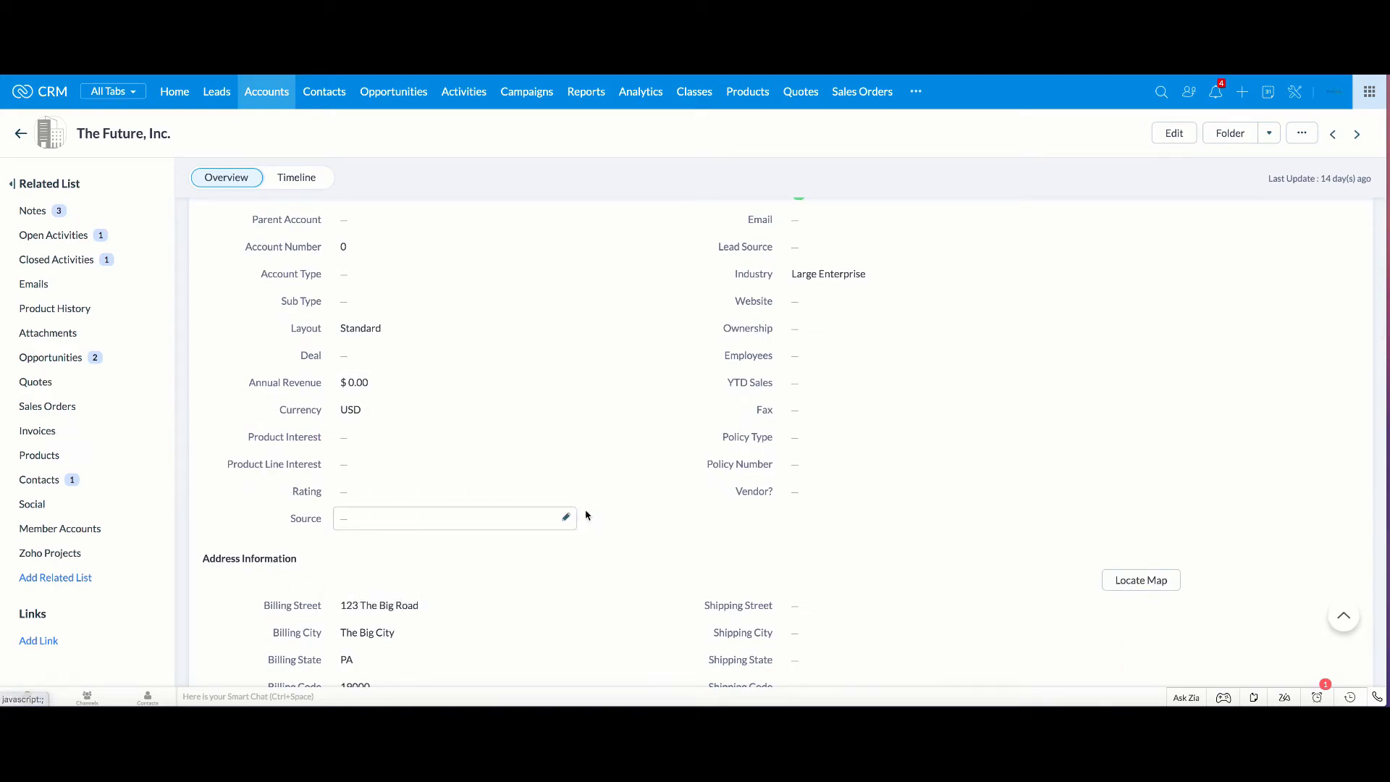
Re-sort the accounts list, reopen the Trout Daniel & Associates account and check its Source field again.
click(21, 133)
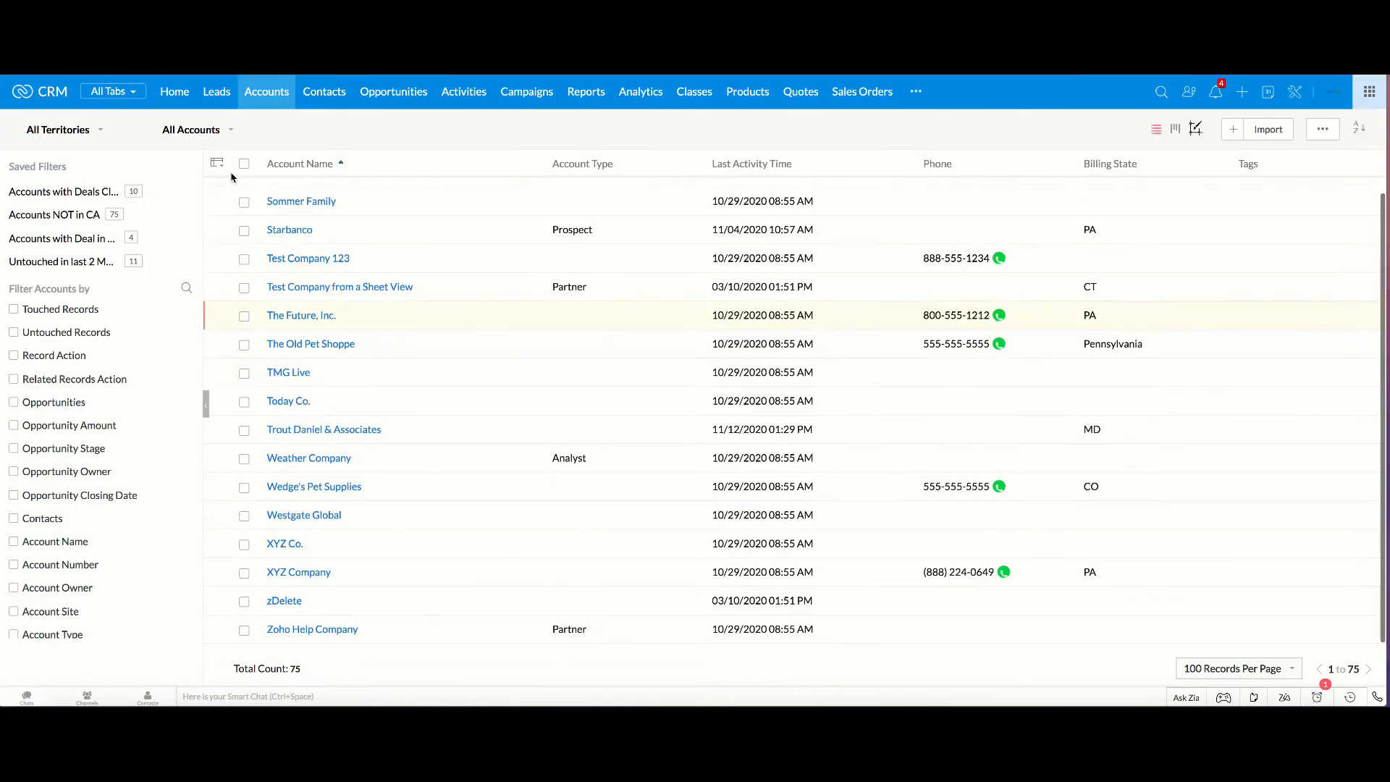
scroll(314, 252, up, 15)
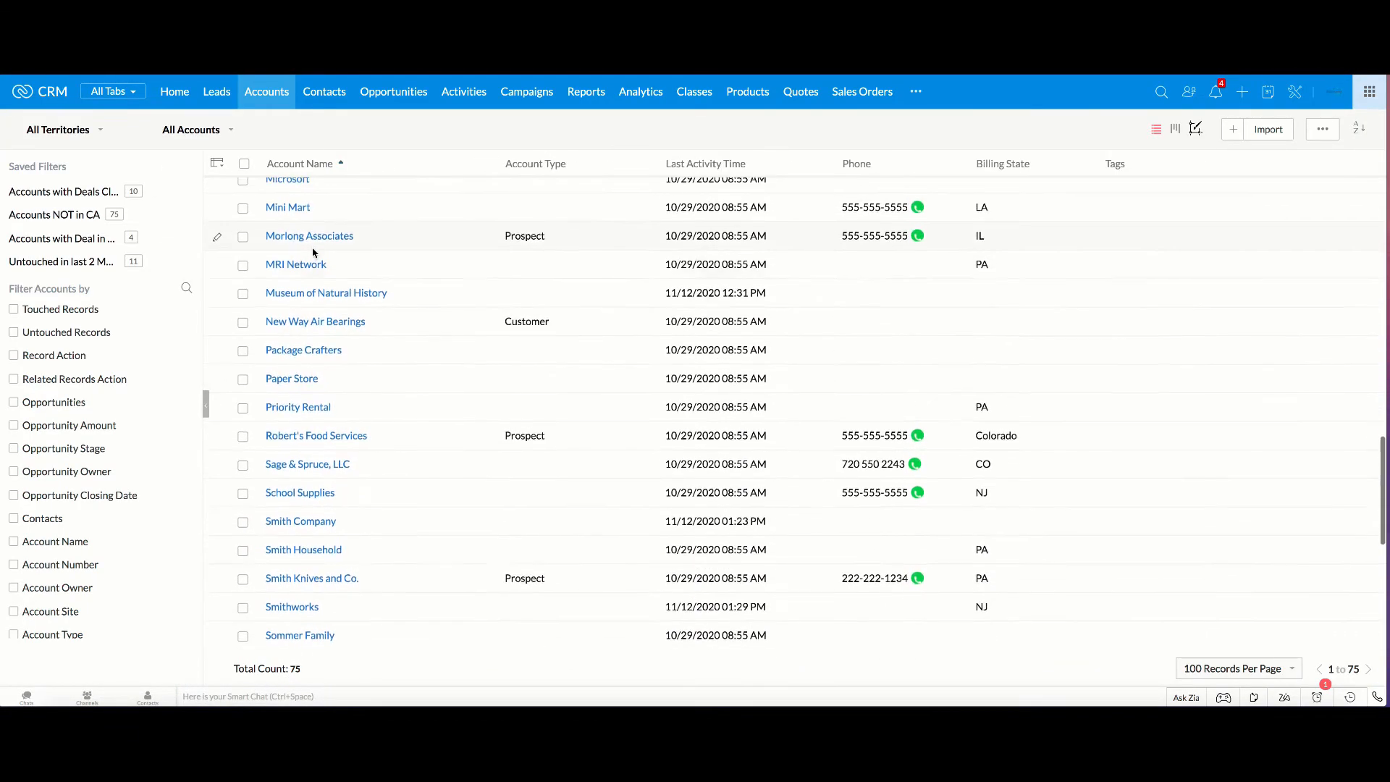
scroll(314, 252, up, 10)
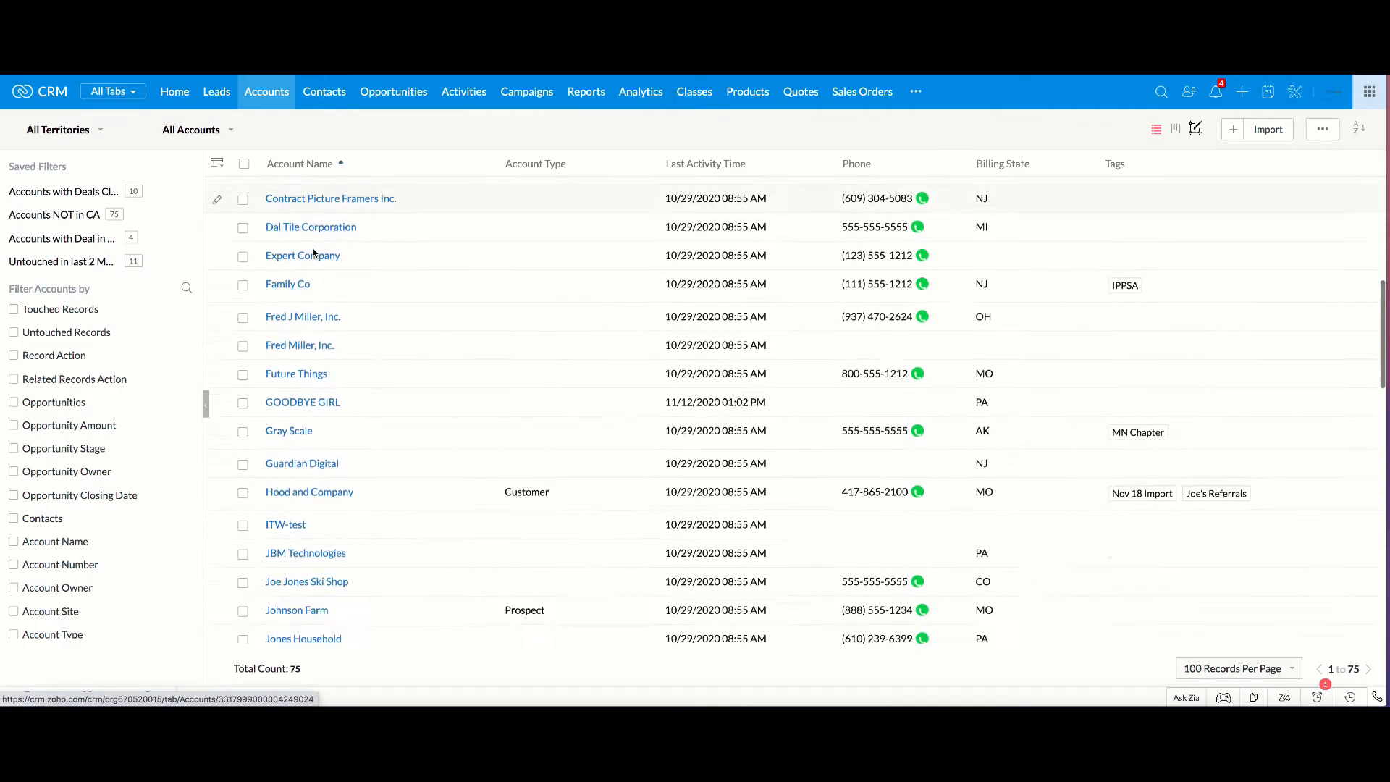
click(291, 170)
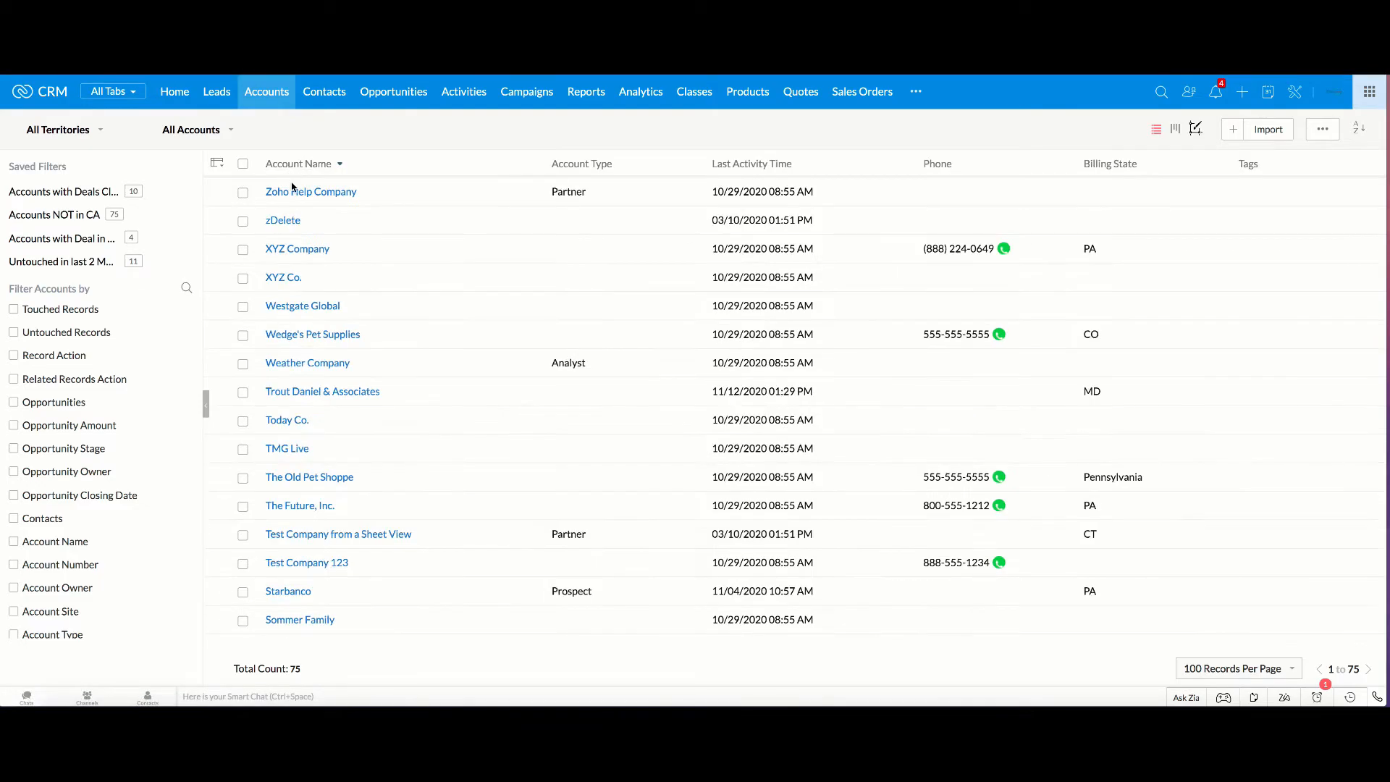
click(290, 165)
click(292, 200)
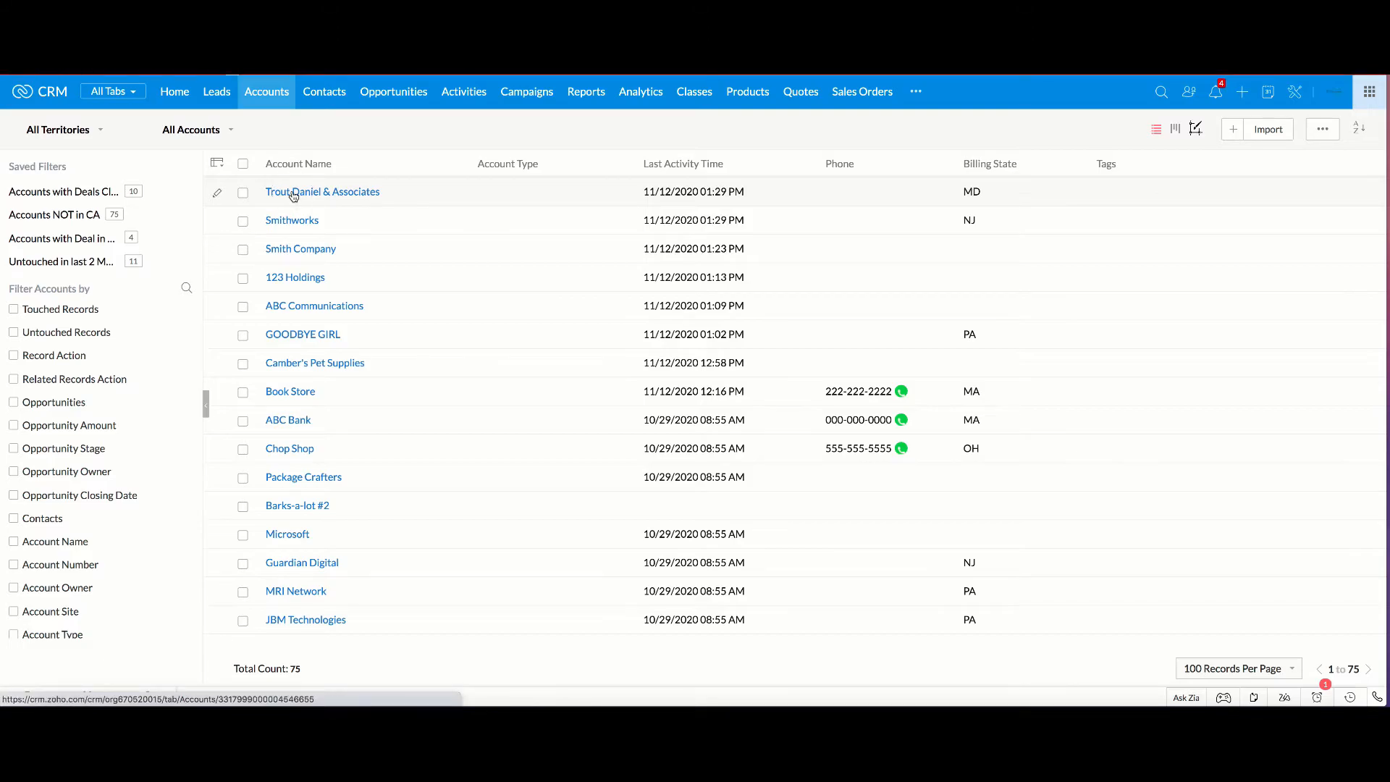
click(294, 192)
scroll(355, 454, down, 7)
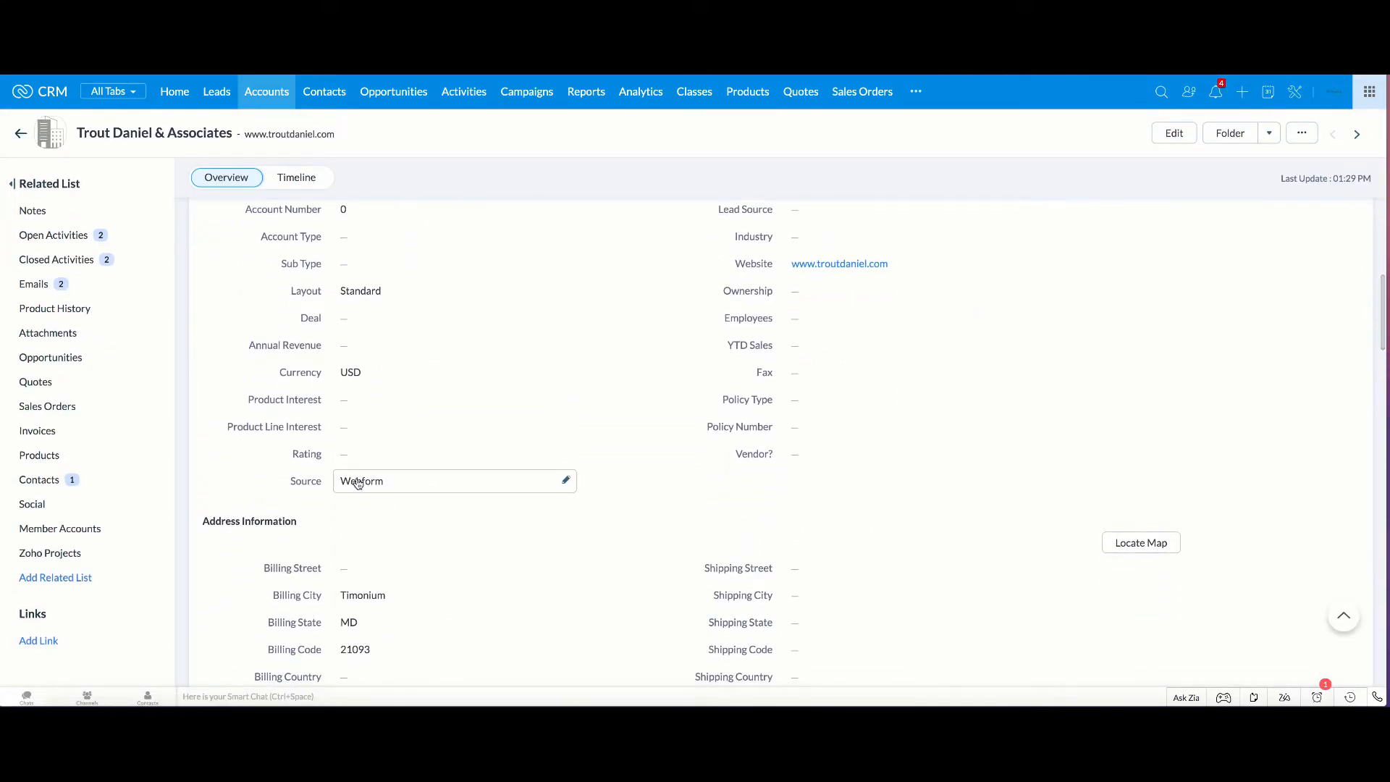
Try to filter the accounts list by a Source of webform, and remove the Source criterion again.
click(20, 136)
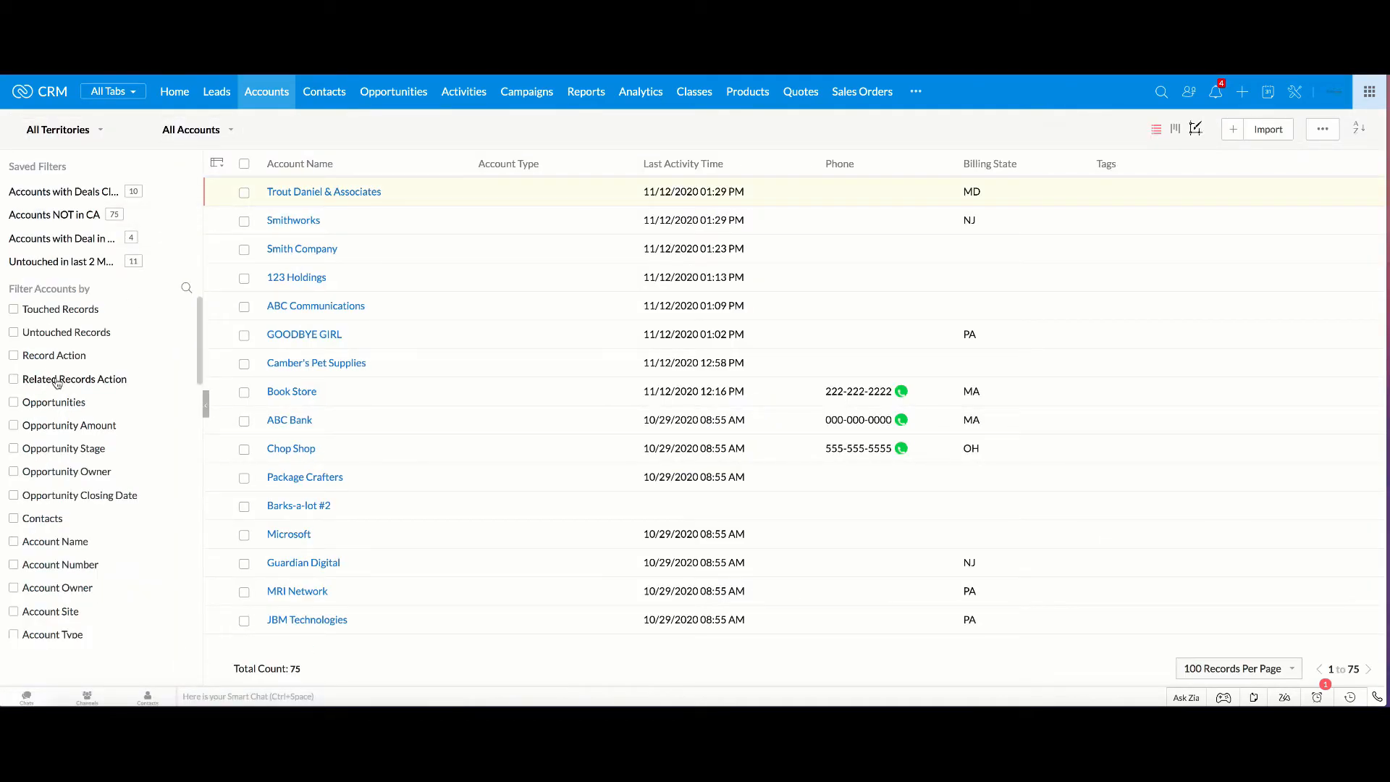
scroll(57, 383, down, 1)
scroll(58, 382, down, 5)
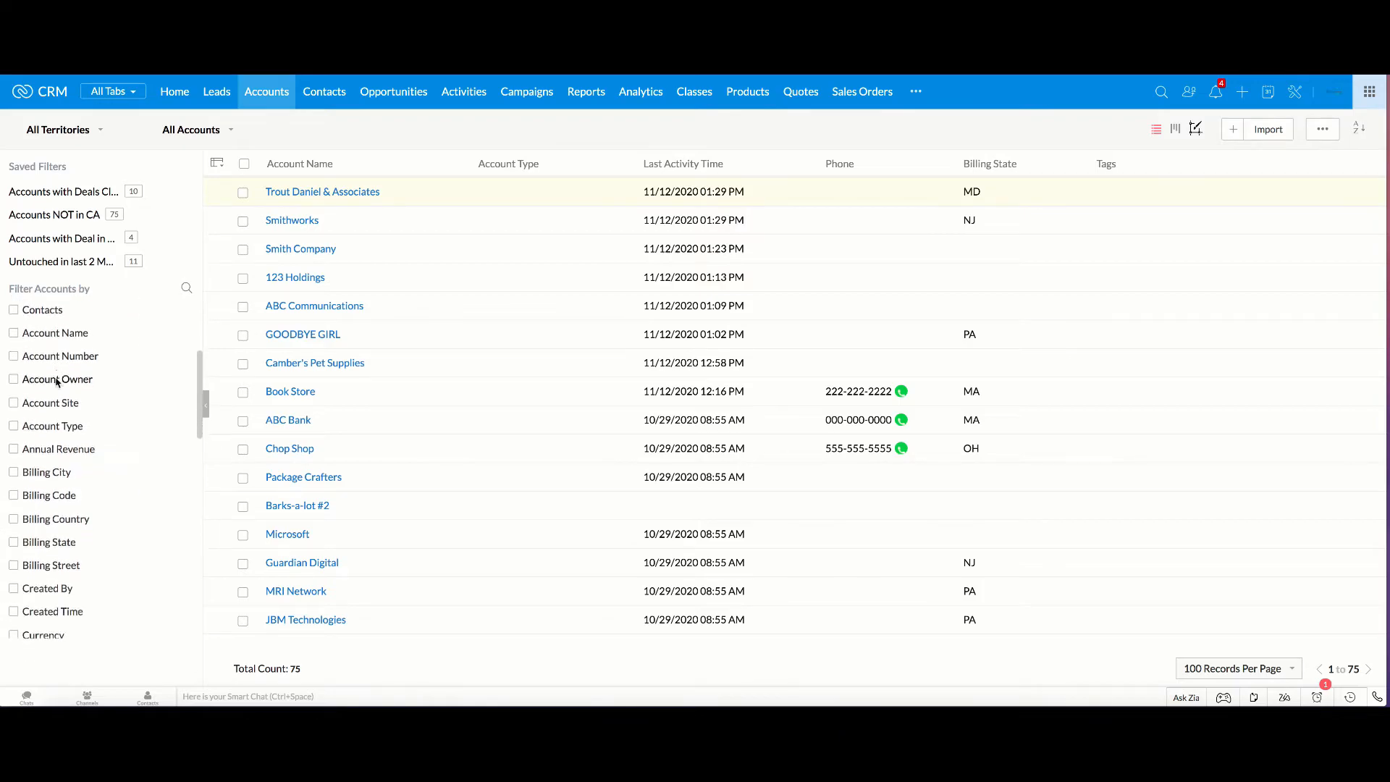
scroll(57, 383, down, 5)
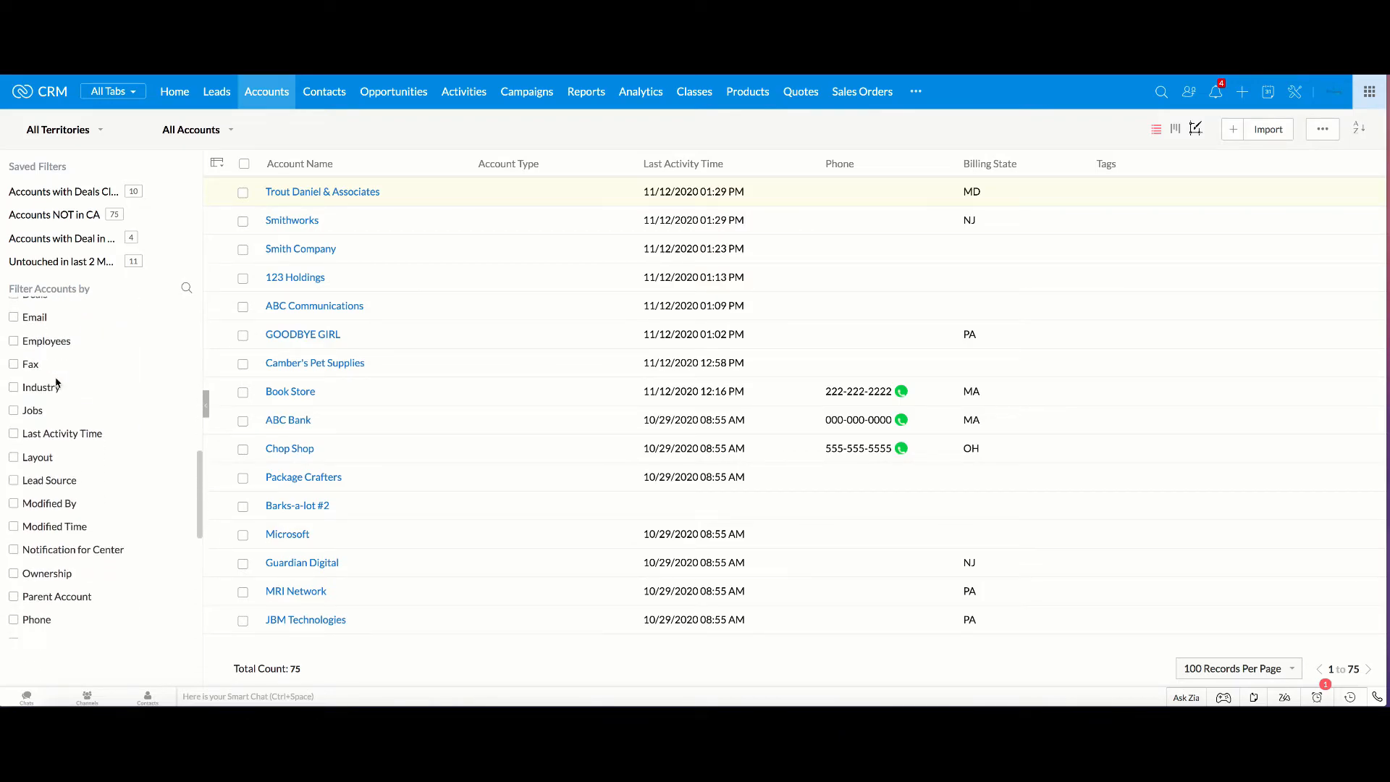
scroll(57, 383, down, 5)
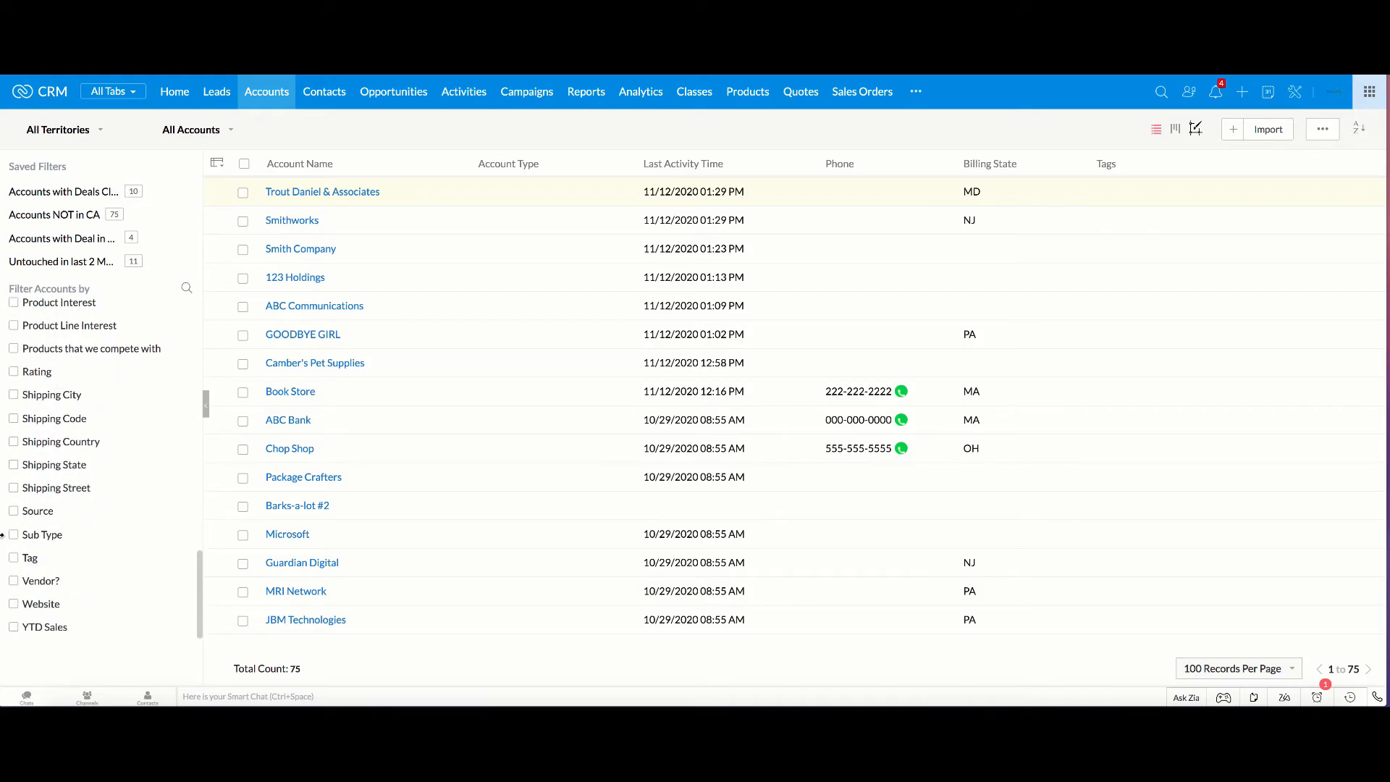
click(13, 512)
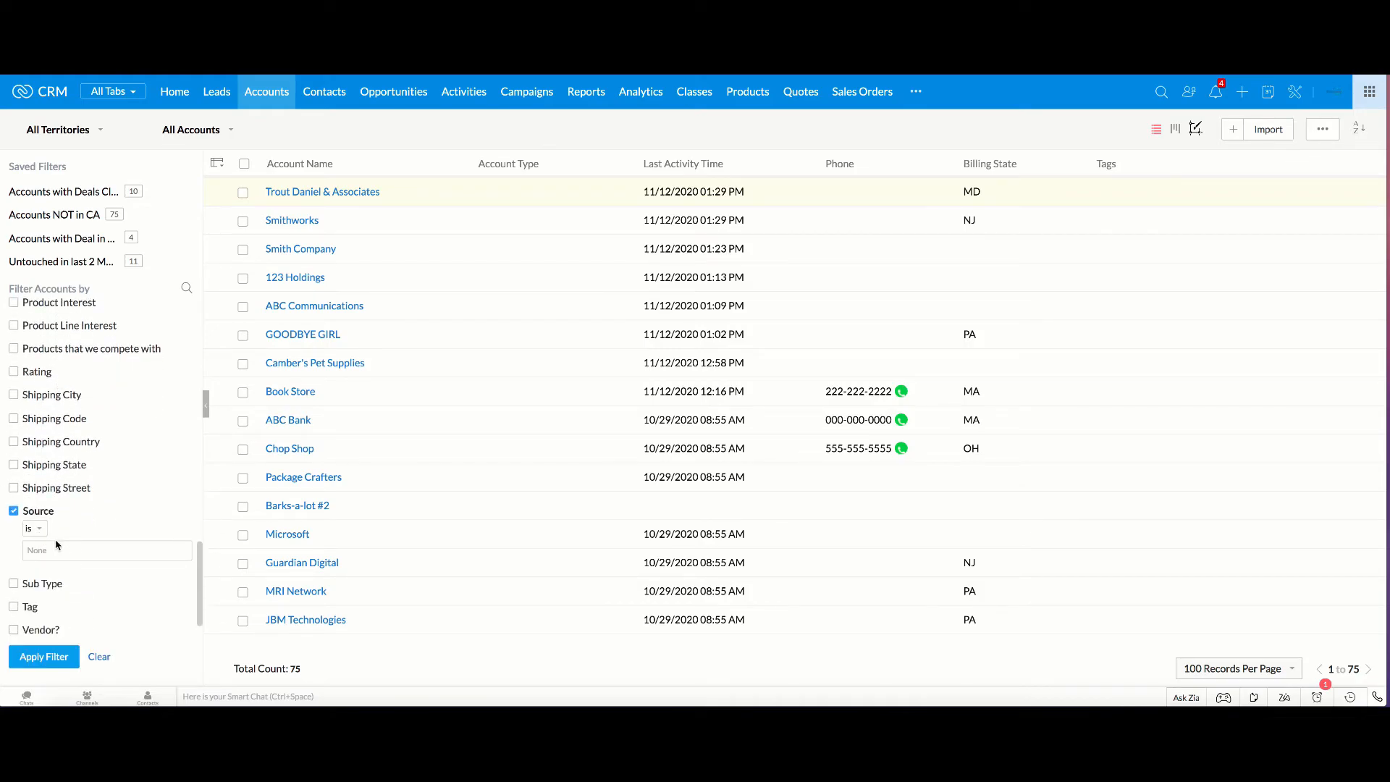
click(76, 548)
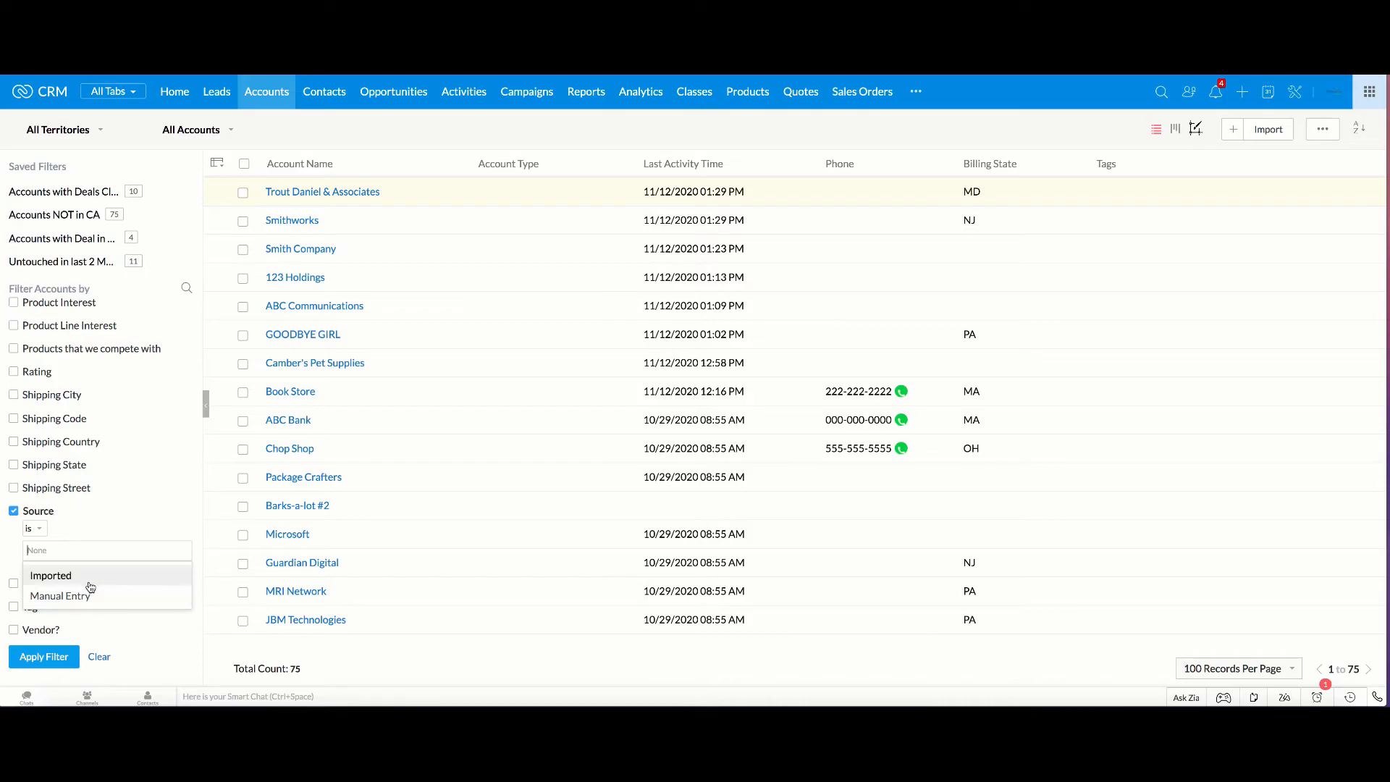
text(webform)
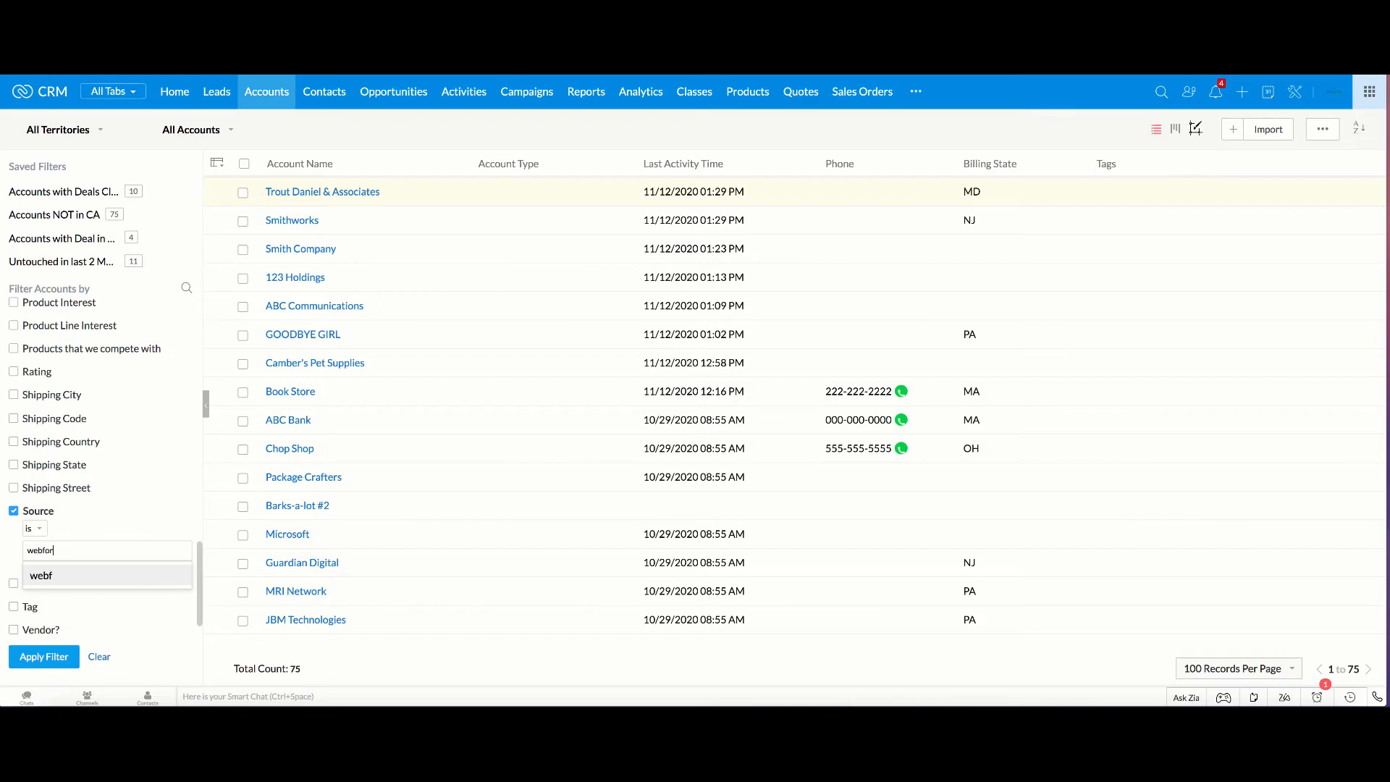
click(143, 487)
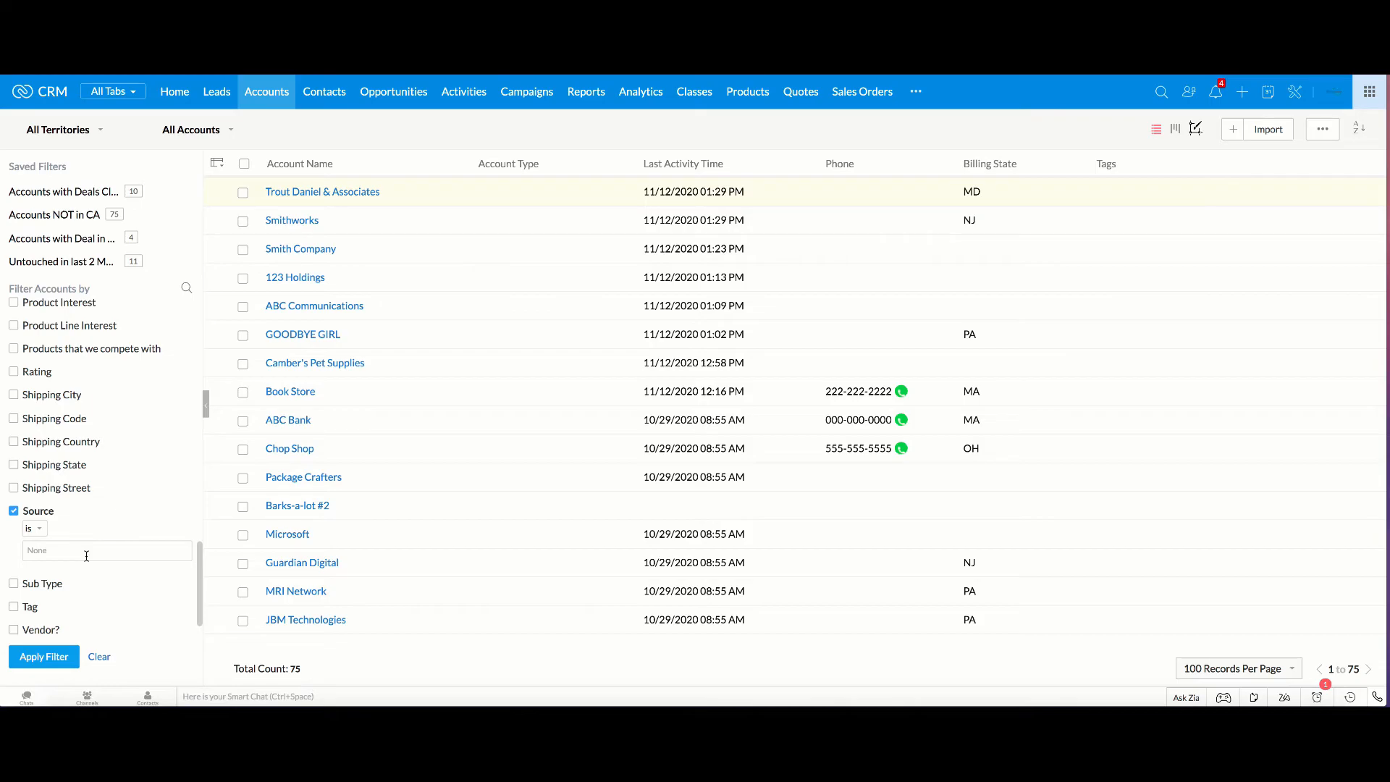
scroll(86, 556, up, 5)
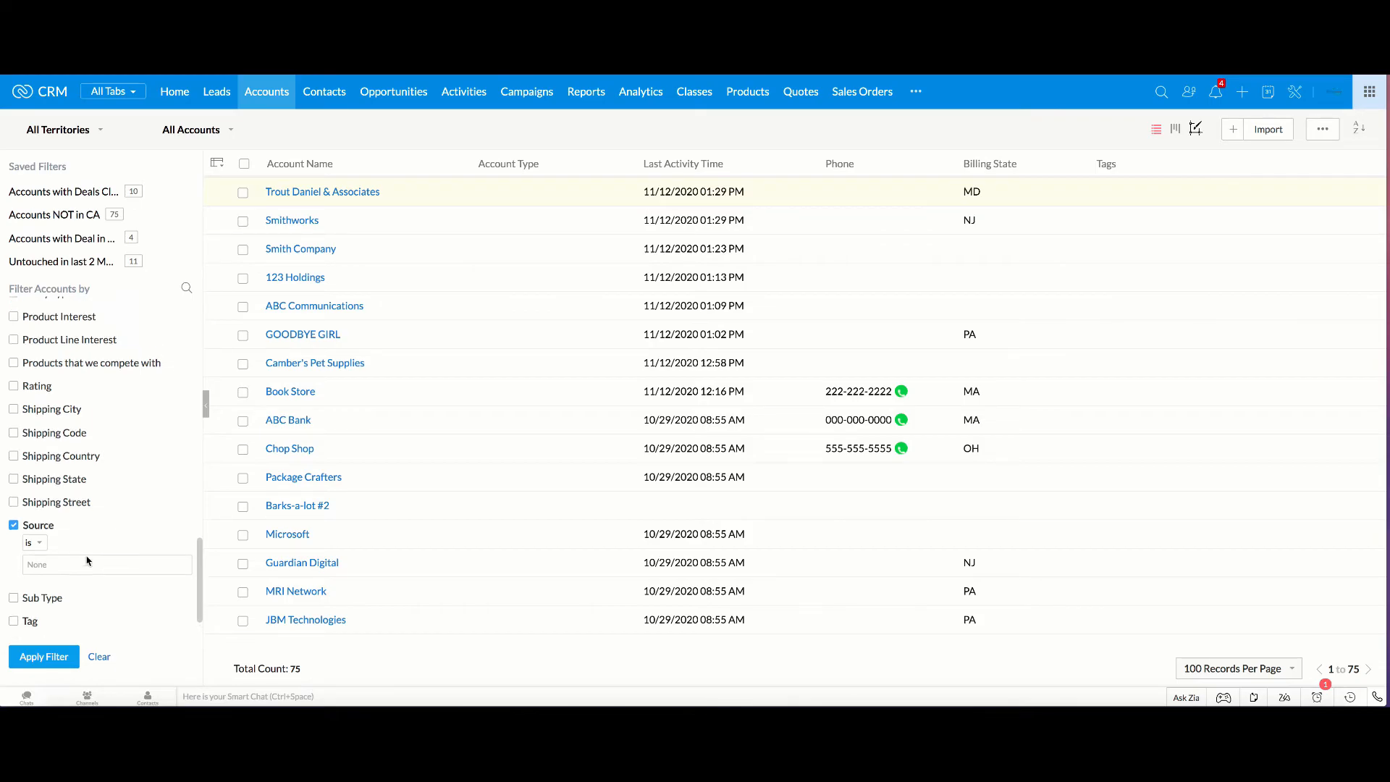
scroll(86, 562, down, 5)
click(14, 518)
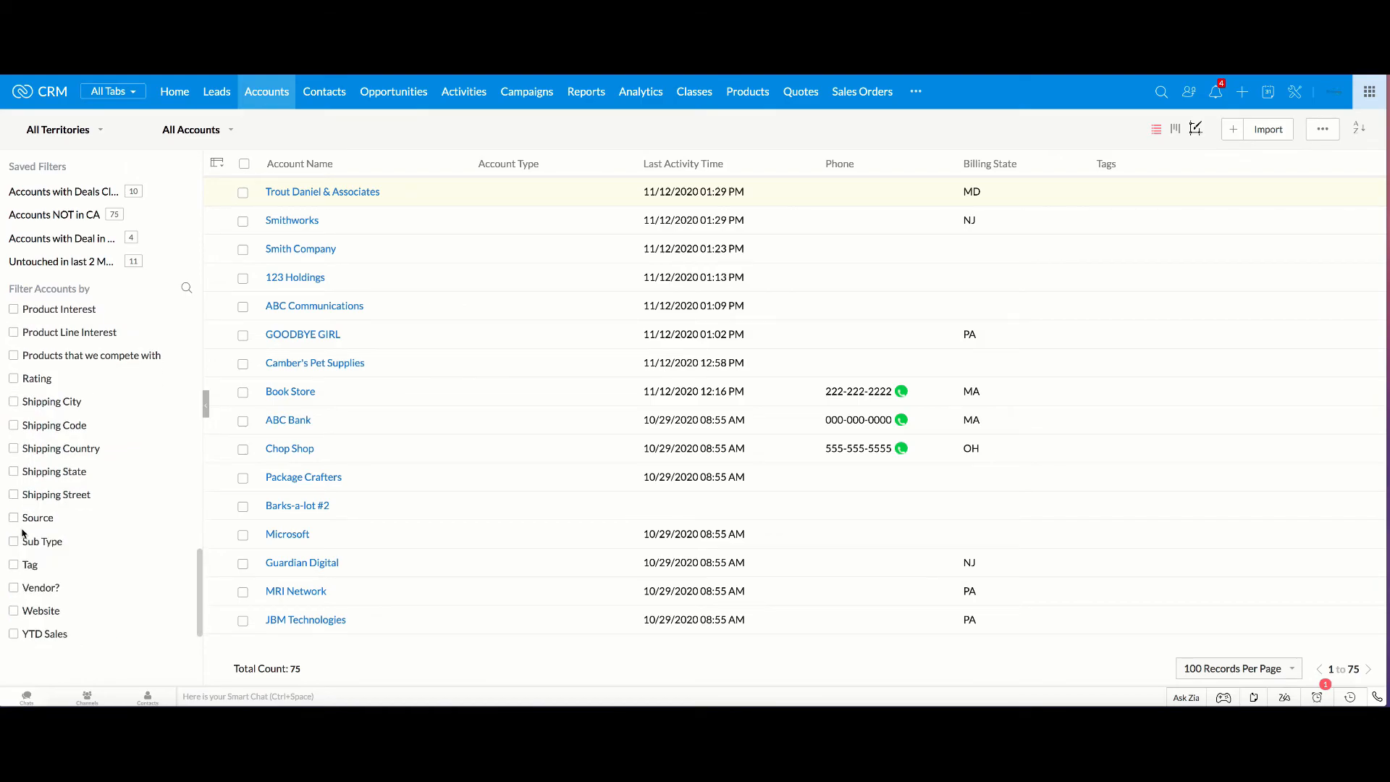
Open the lead conversion mapping for the Leads module in the CRM's module and field customization settings.
click(1295, 91)
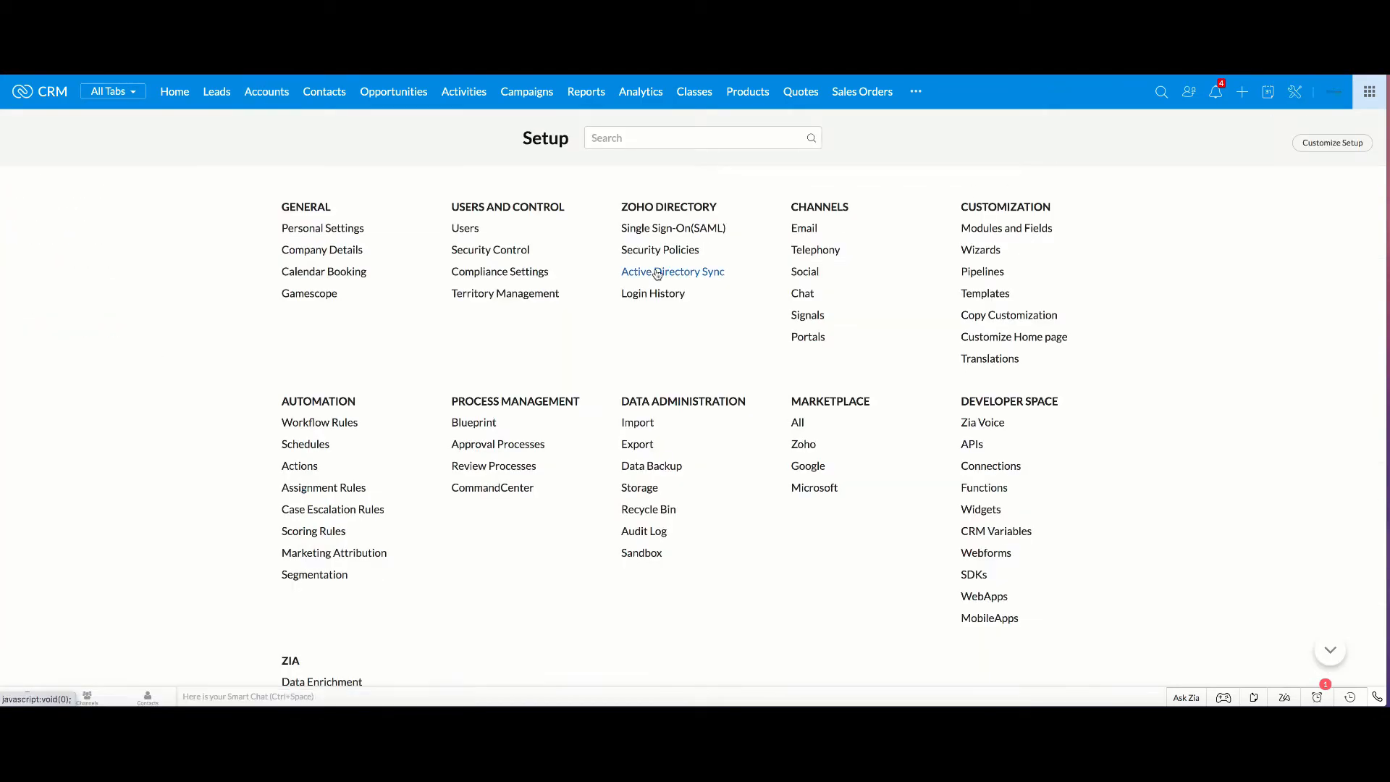
click(1036, 229)
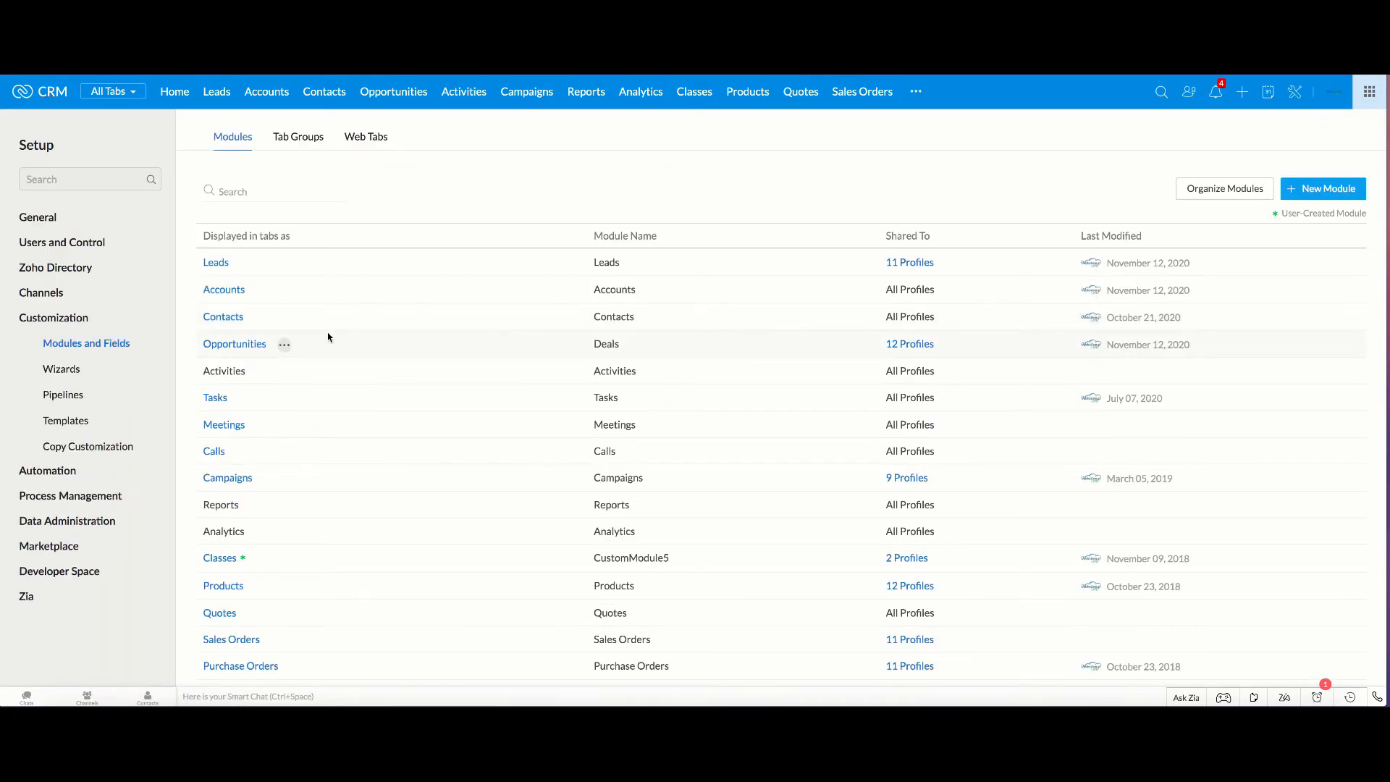
click(247, 263)
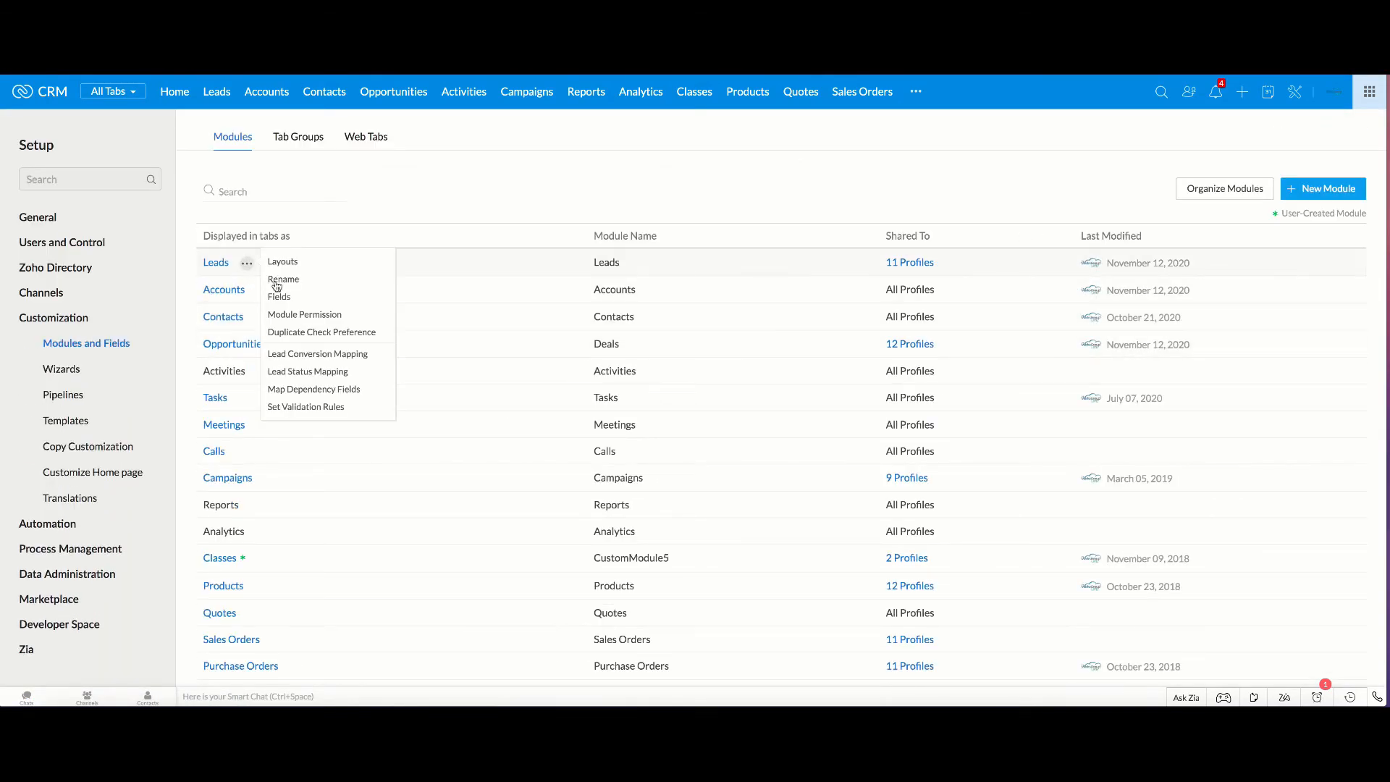
click(323, 354)
Review how the lead fields map to account, contact and opportunity fields, paying attention to the Source and Lead Source rows.
scroll(430, 422, down, 5)
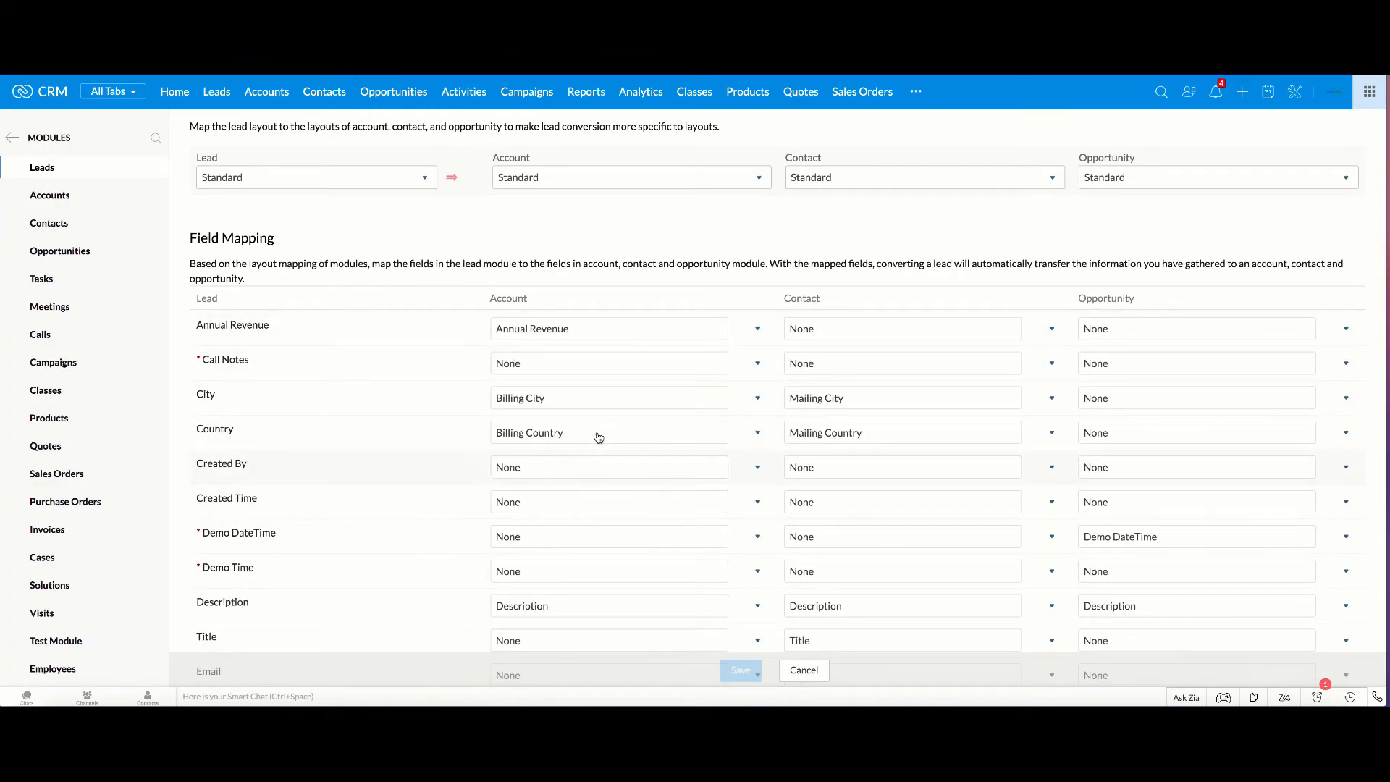
scroll(917, 414, up, 1)
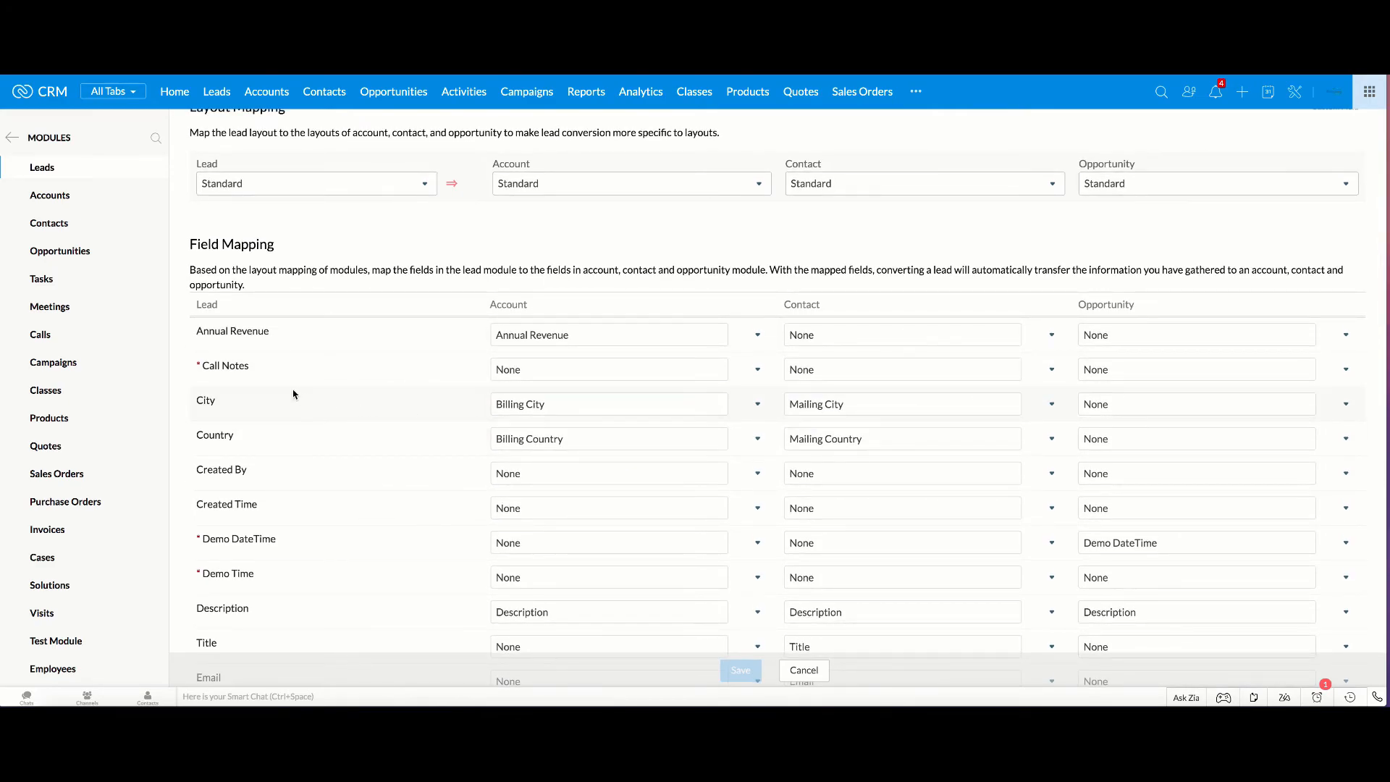
scroll(253, 491, down, 3)
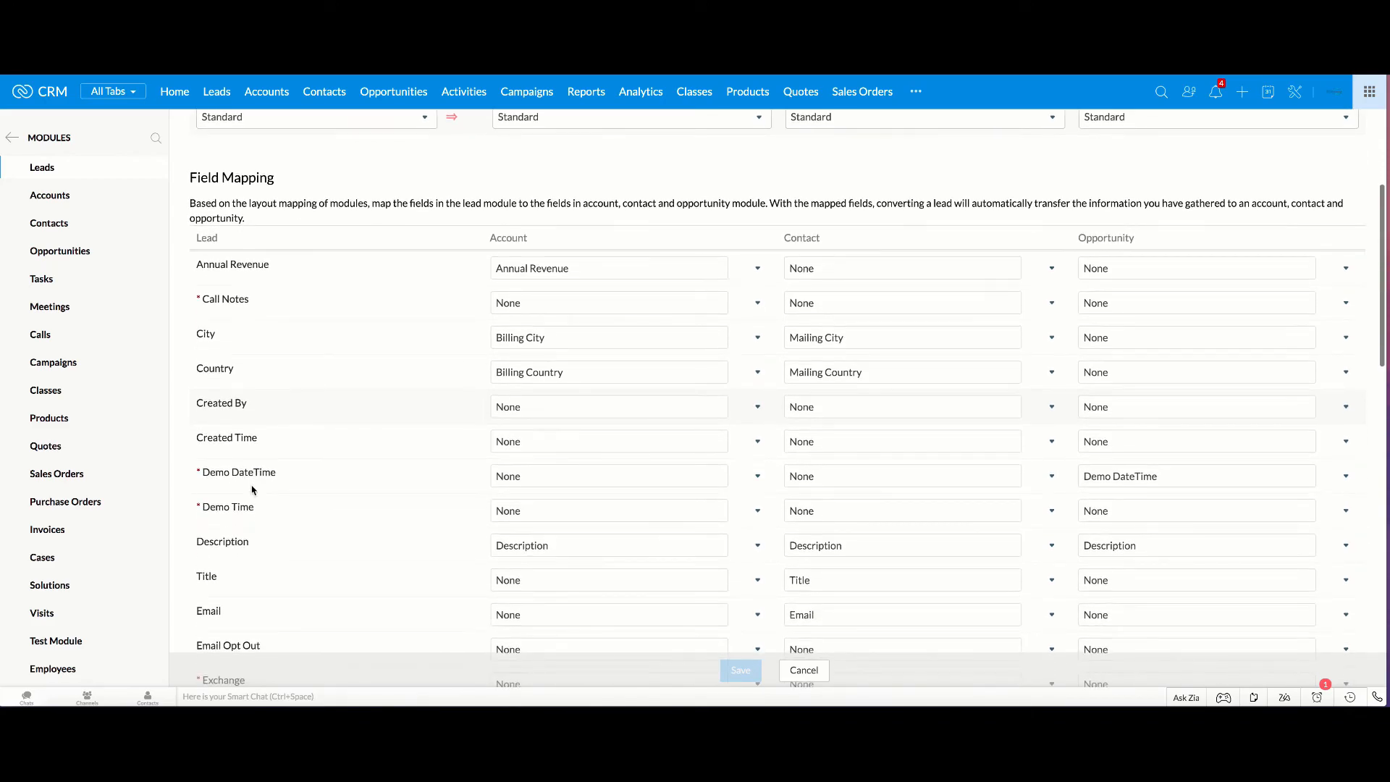
scroll(253, 490, down, 6)
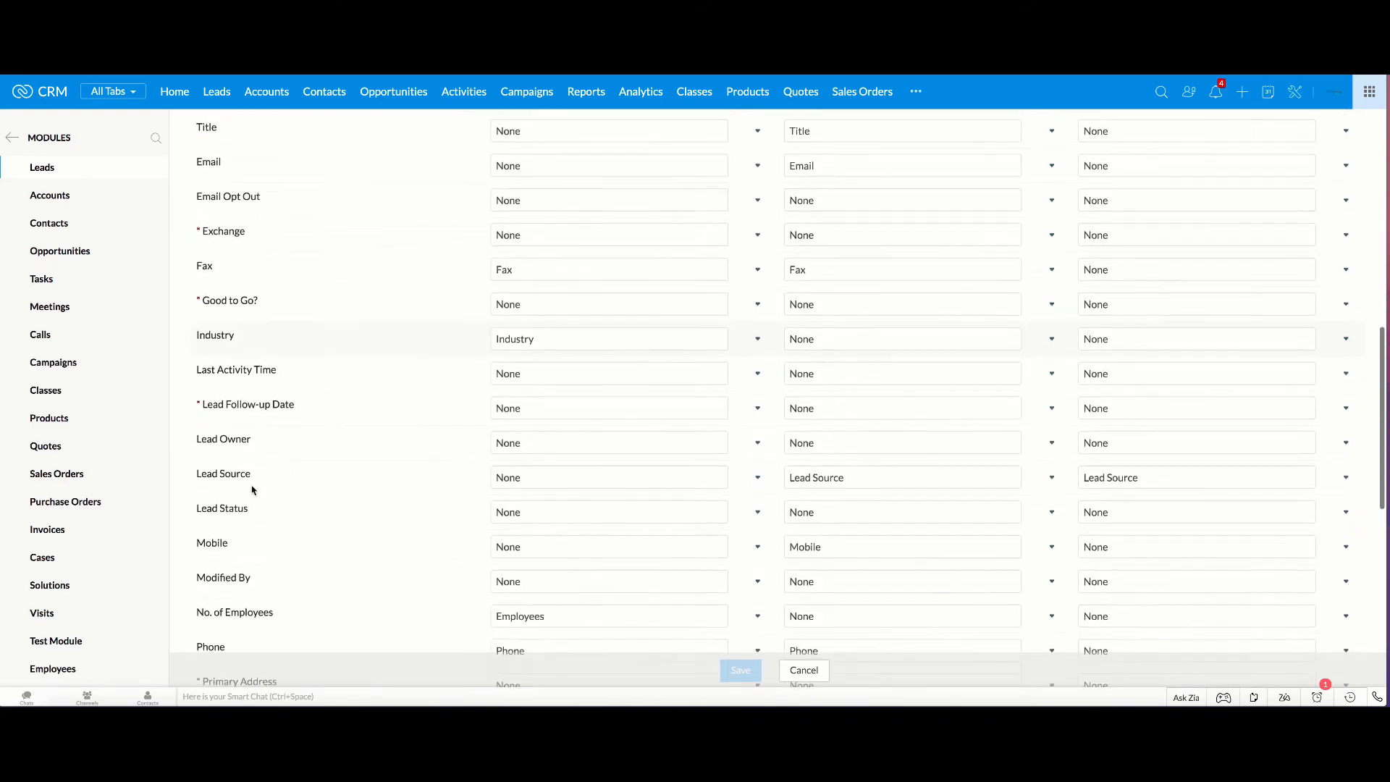
scroll(252, 490, down, 1)
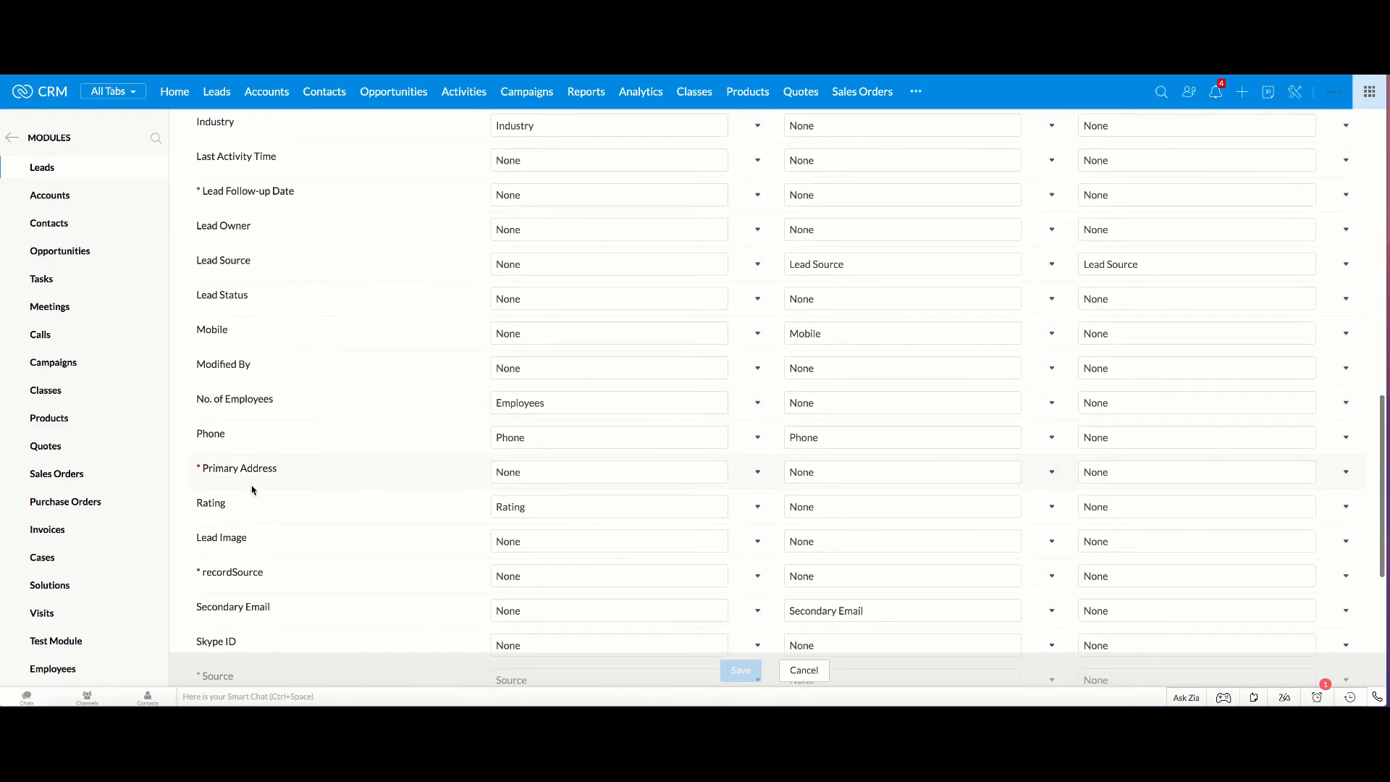
scroll(253, 491, down, 1)
scroll(252, 490, down, 1)
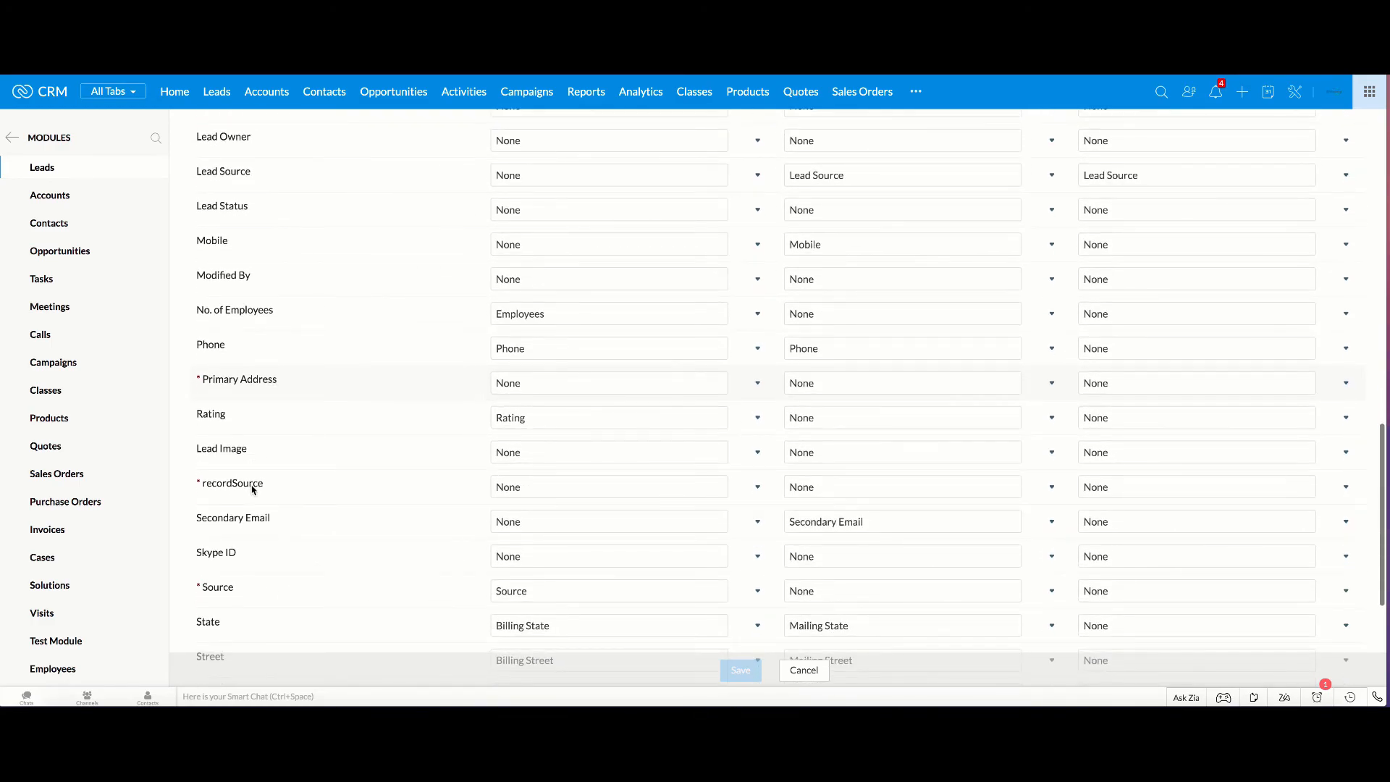
scroll(252, 490, down, 1)
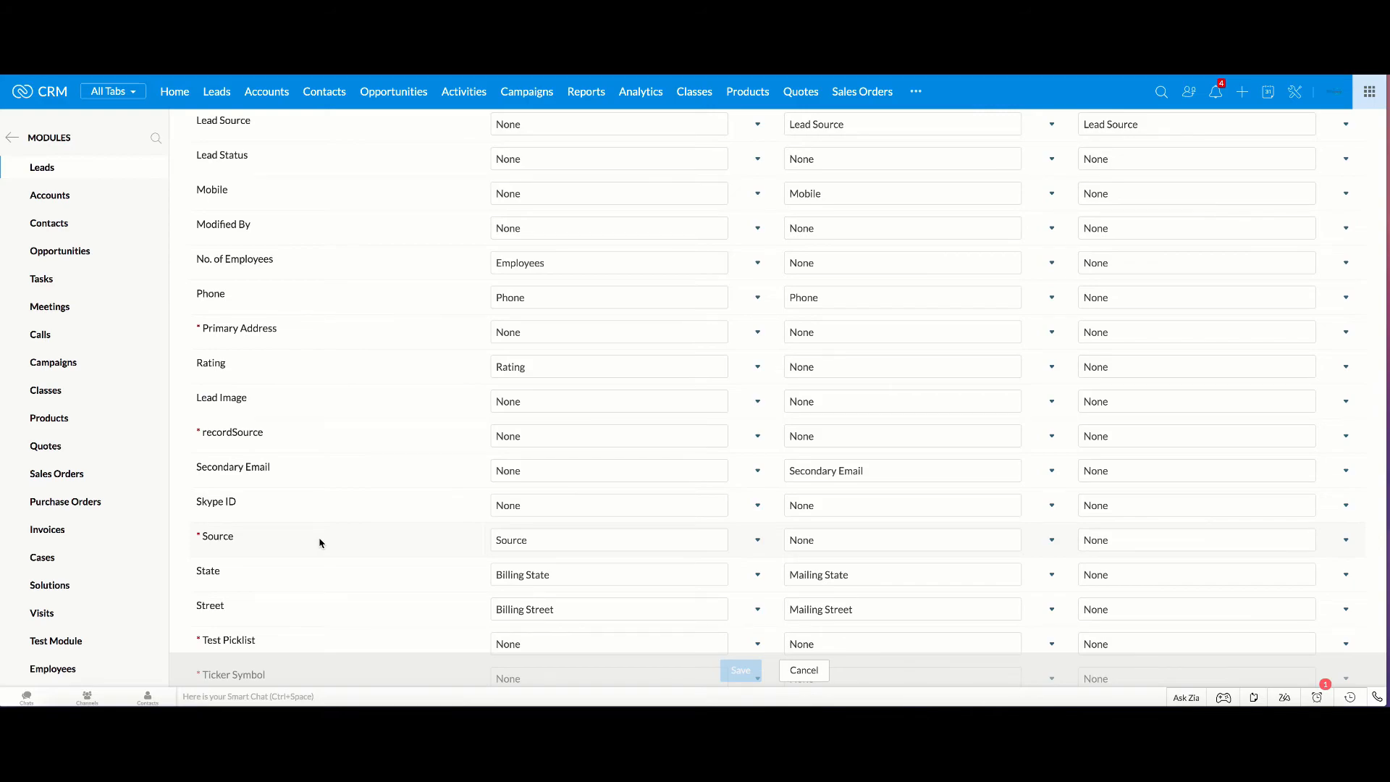
scroll(320, 543, up, 10)
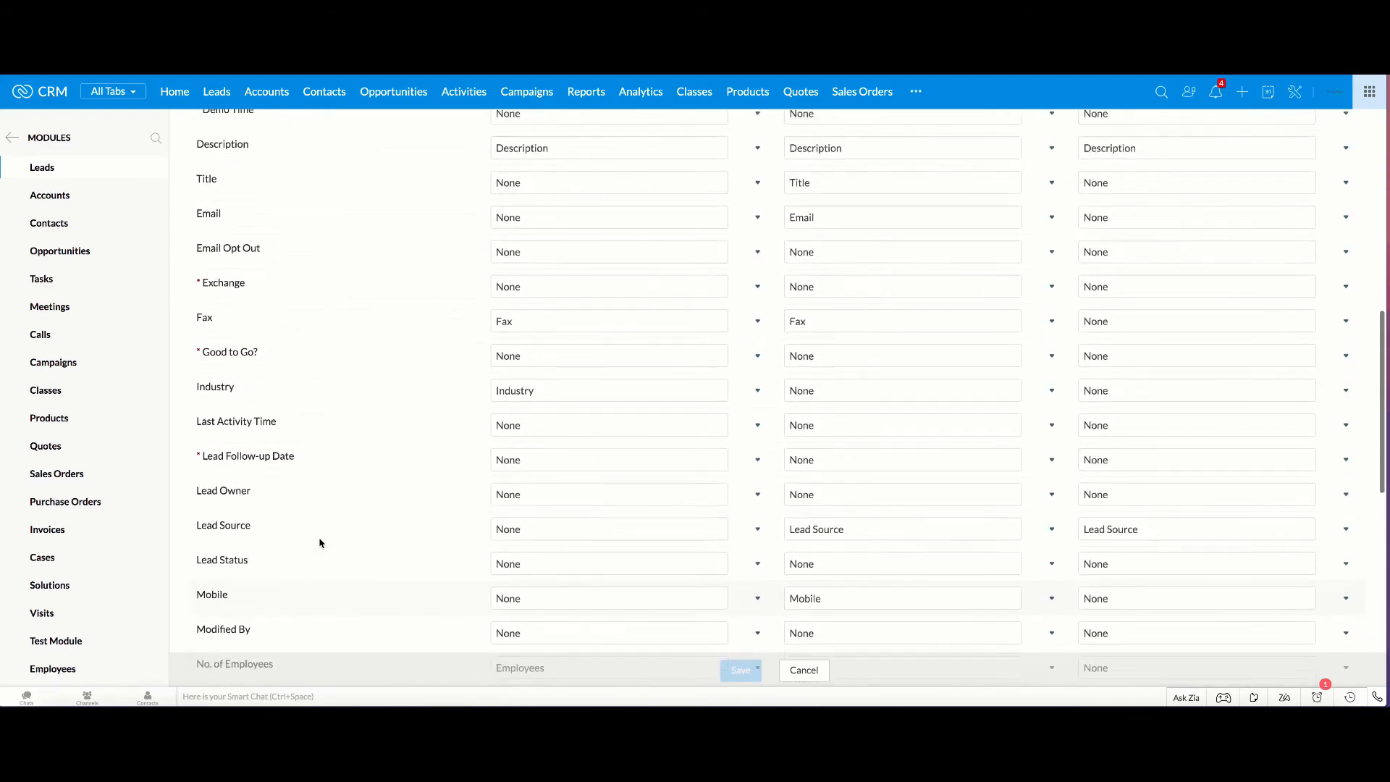
scroll(321, 543, up, 3)
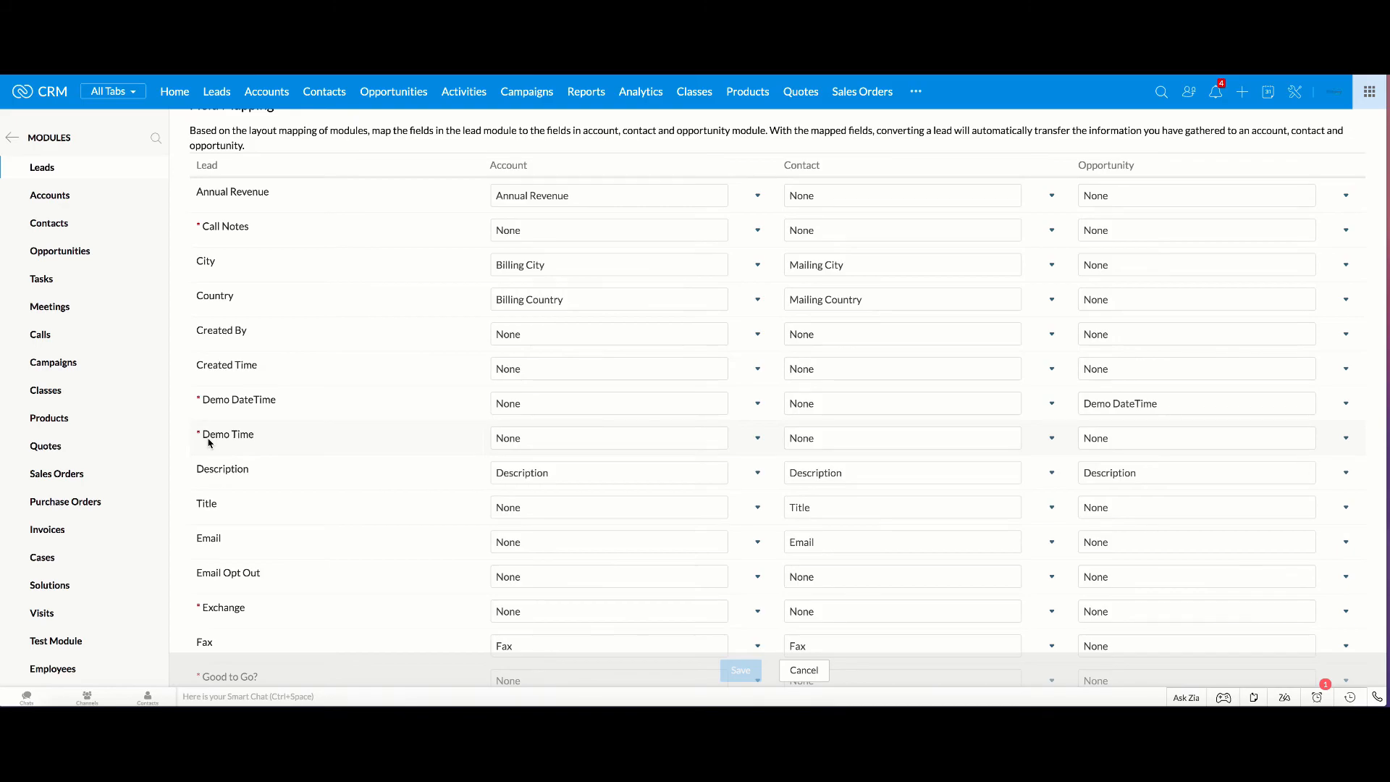
scroll(355, 431, up, 4)
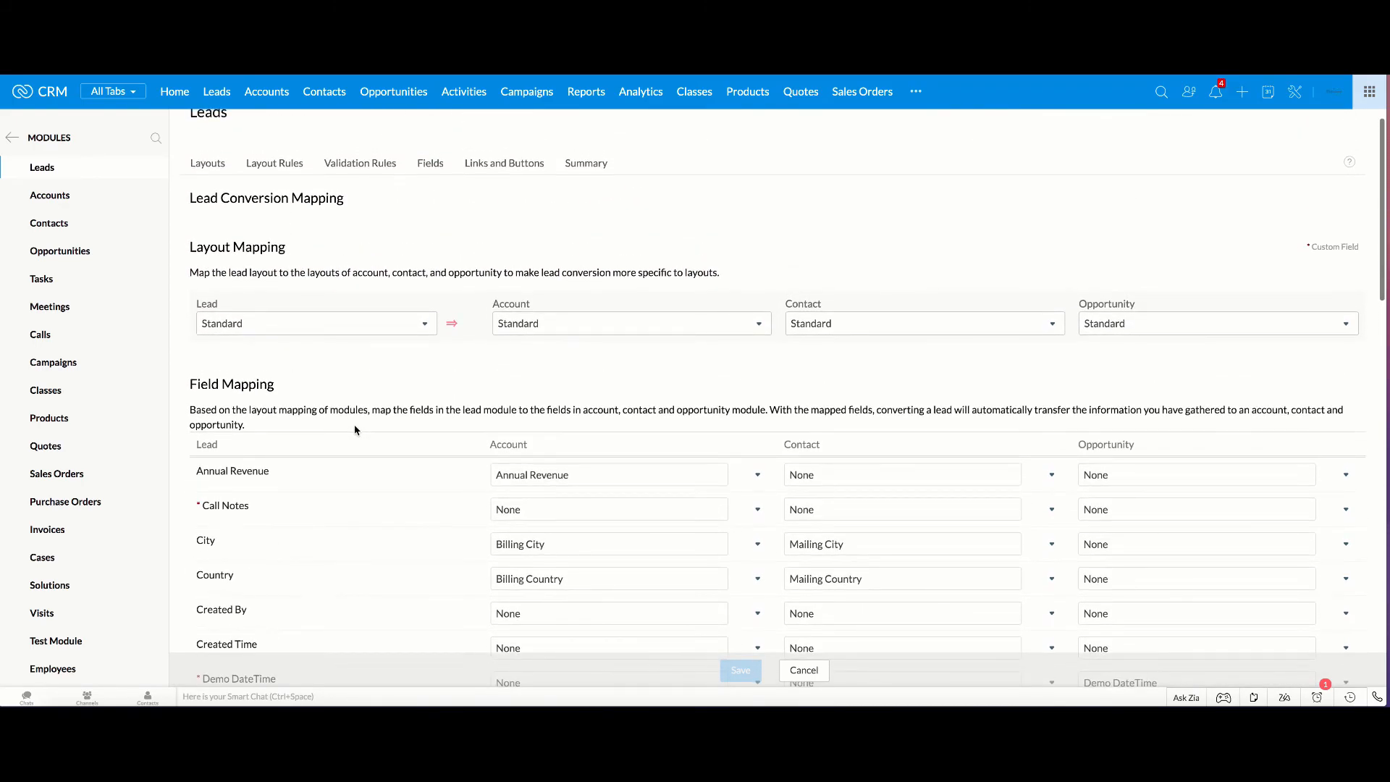
scroll(354, 430, down, 1)
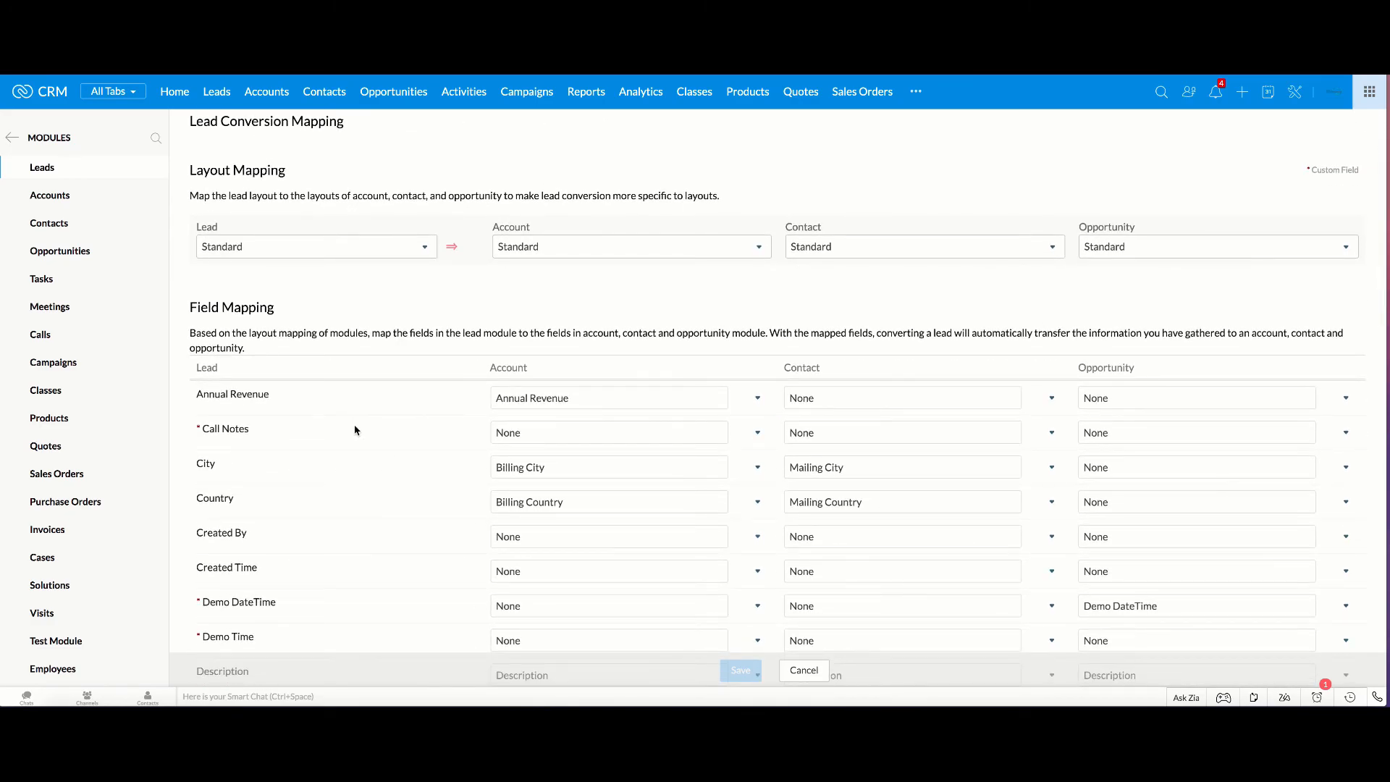